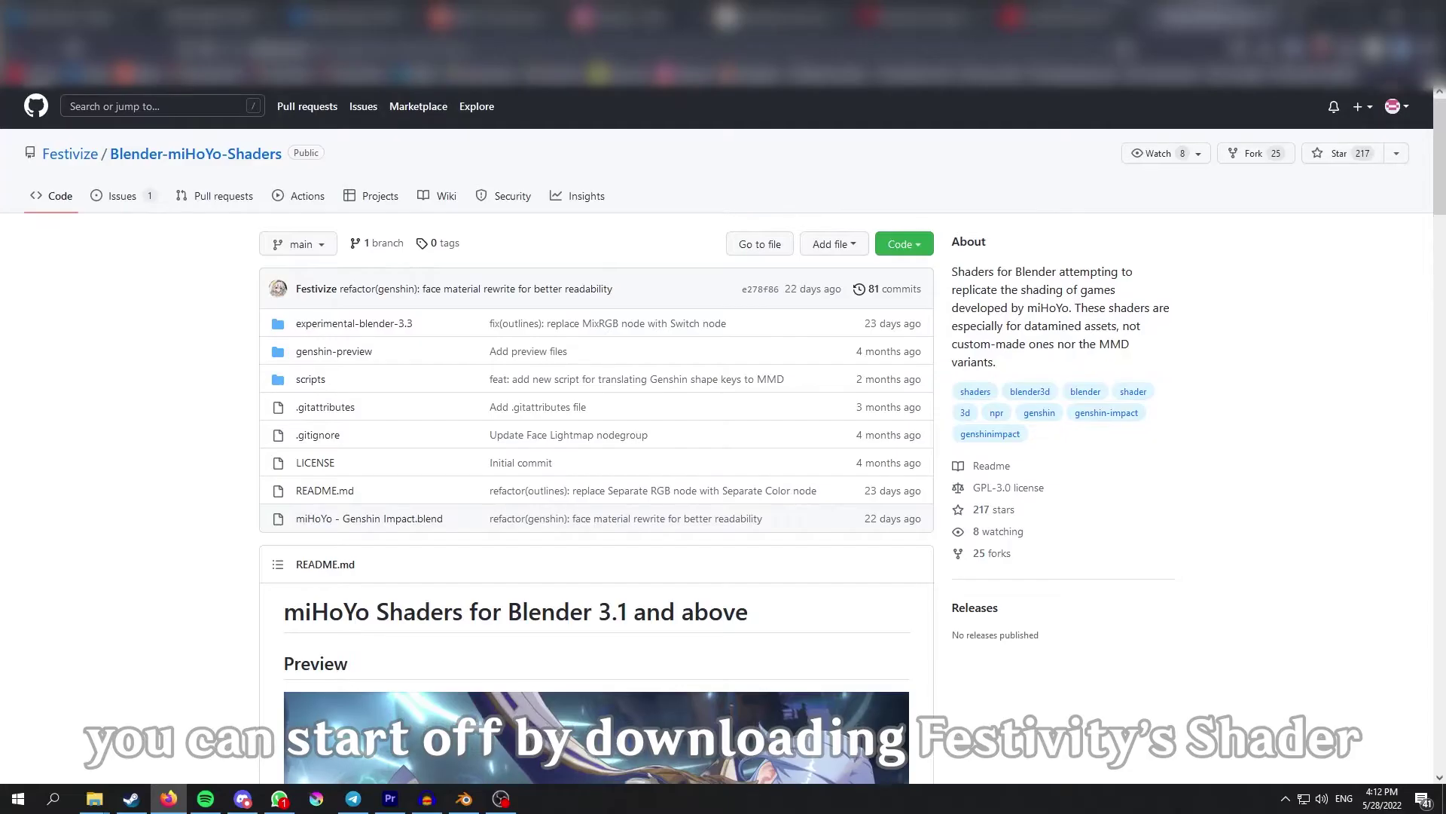
# Look through the Blender-miHoYo-Shaders repository page and open the downloaded Blender-miHoYo-Shaders-main folder
pyautogui.scroll(-3, 716, 422)
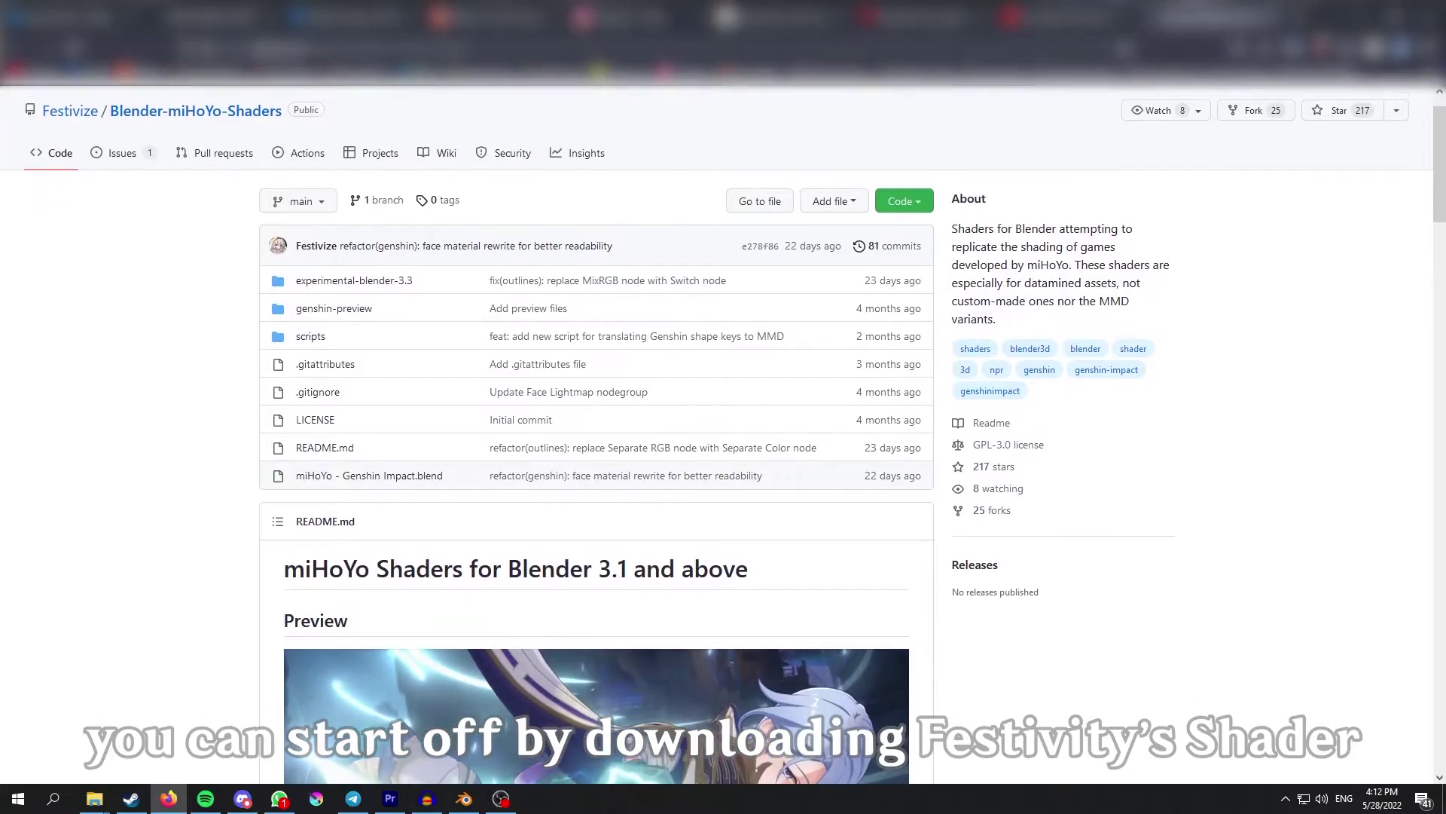
pyautogui.scroll(-4, 715, 422)
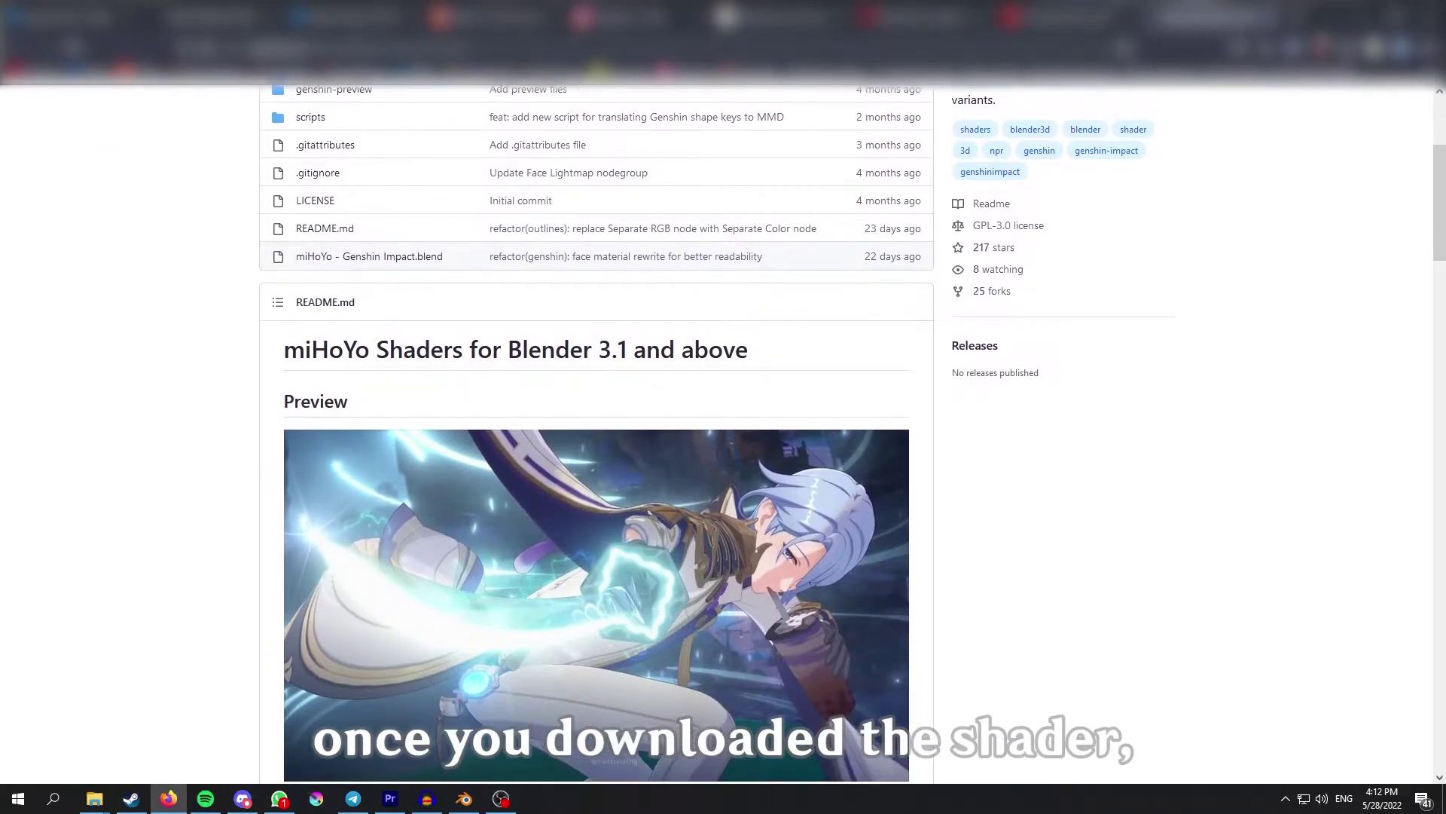
pyautogui.scroll(-2, 716, 422)
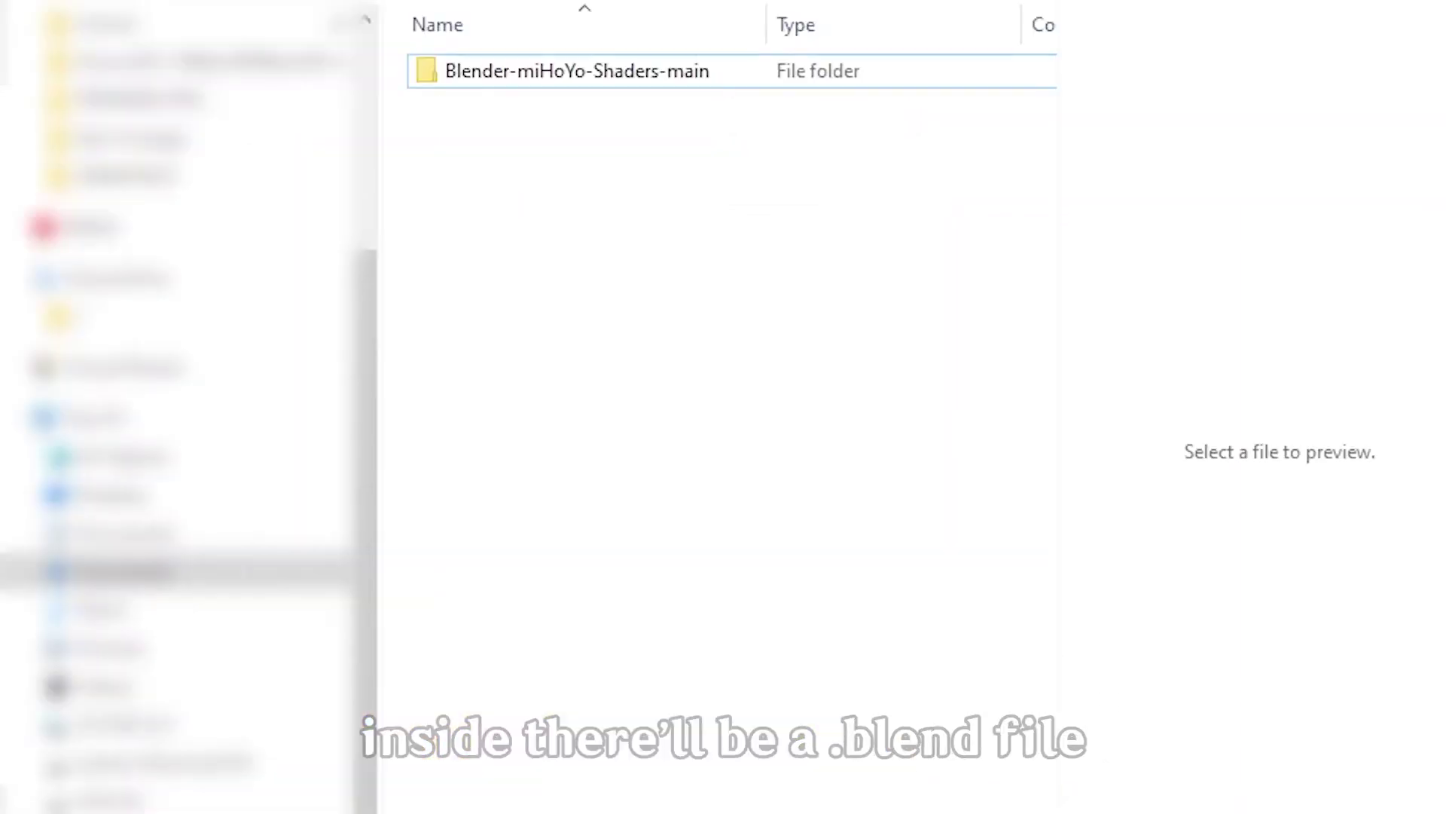
pyautogui.doubleClick(577, 71)
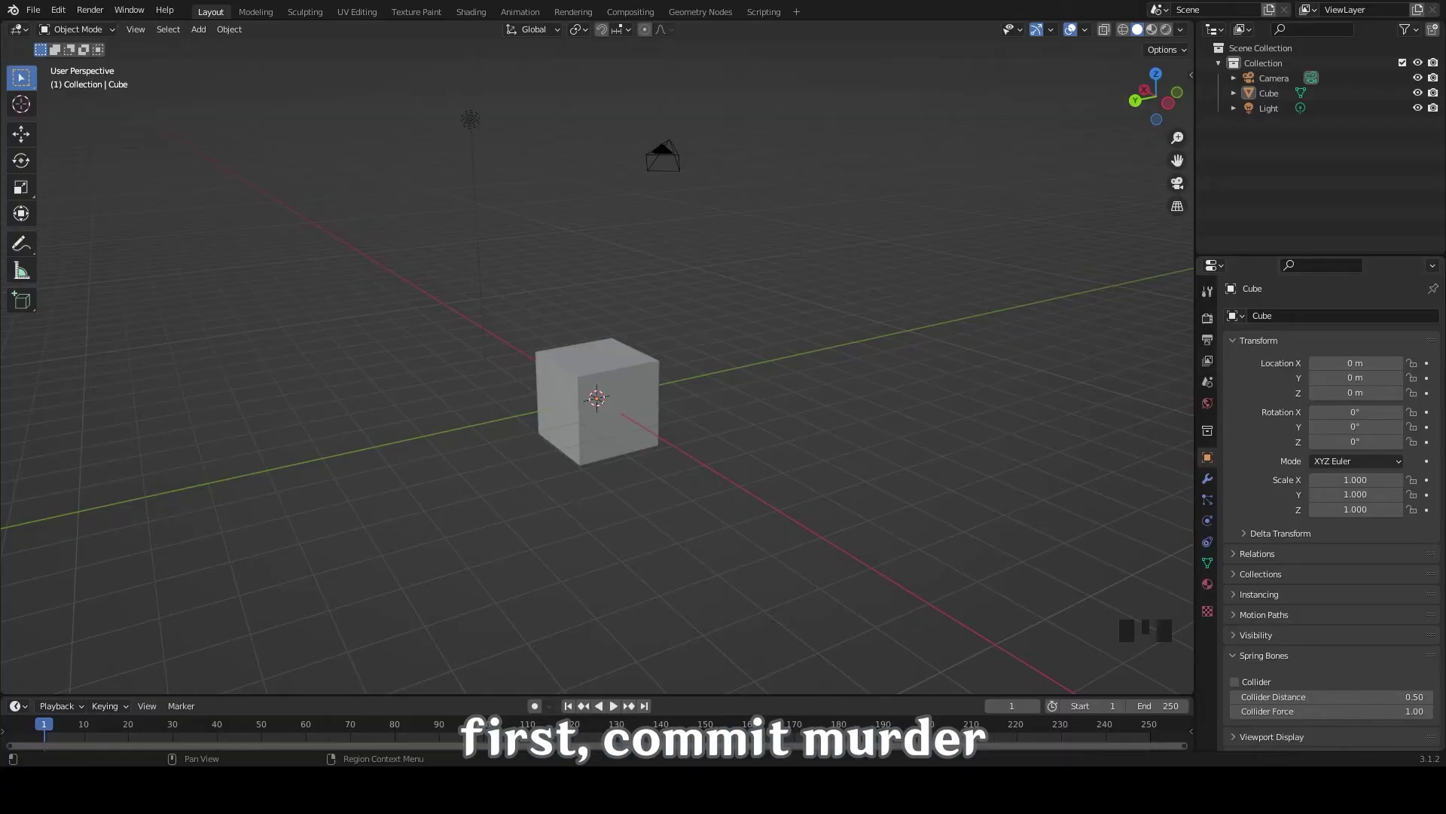
# Switch to Blender and delete all the default objects from the scene
pyautogui.press('a')
pyautogui.press('x')
pyautogui.click(780, 283)
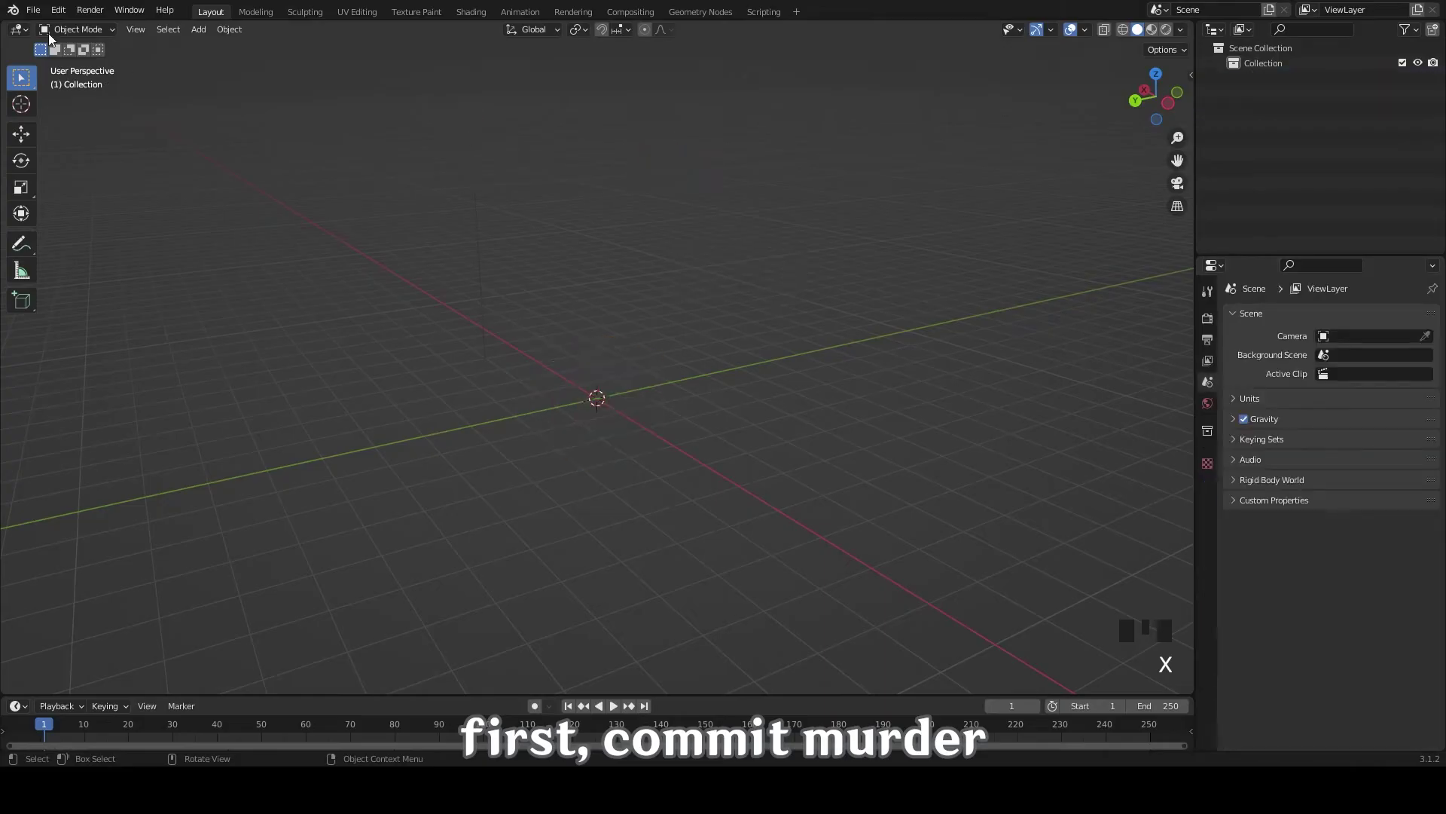
# Start an FBX import and choose NPC_Avatar_Girl_Bow_Yoimiya.fbx from the Yoimiya folder in Downloads
pyautogui.click(34, 10)
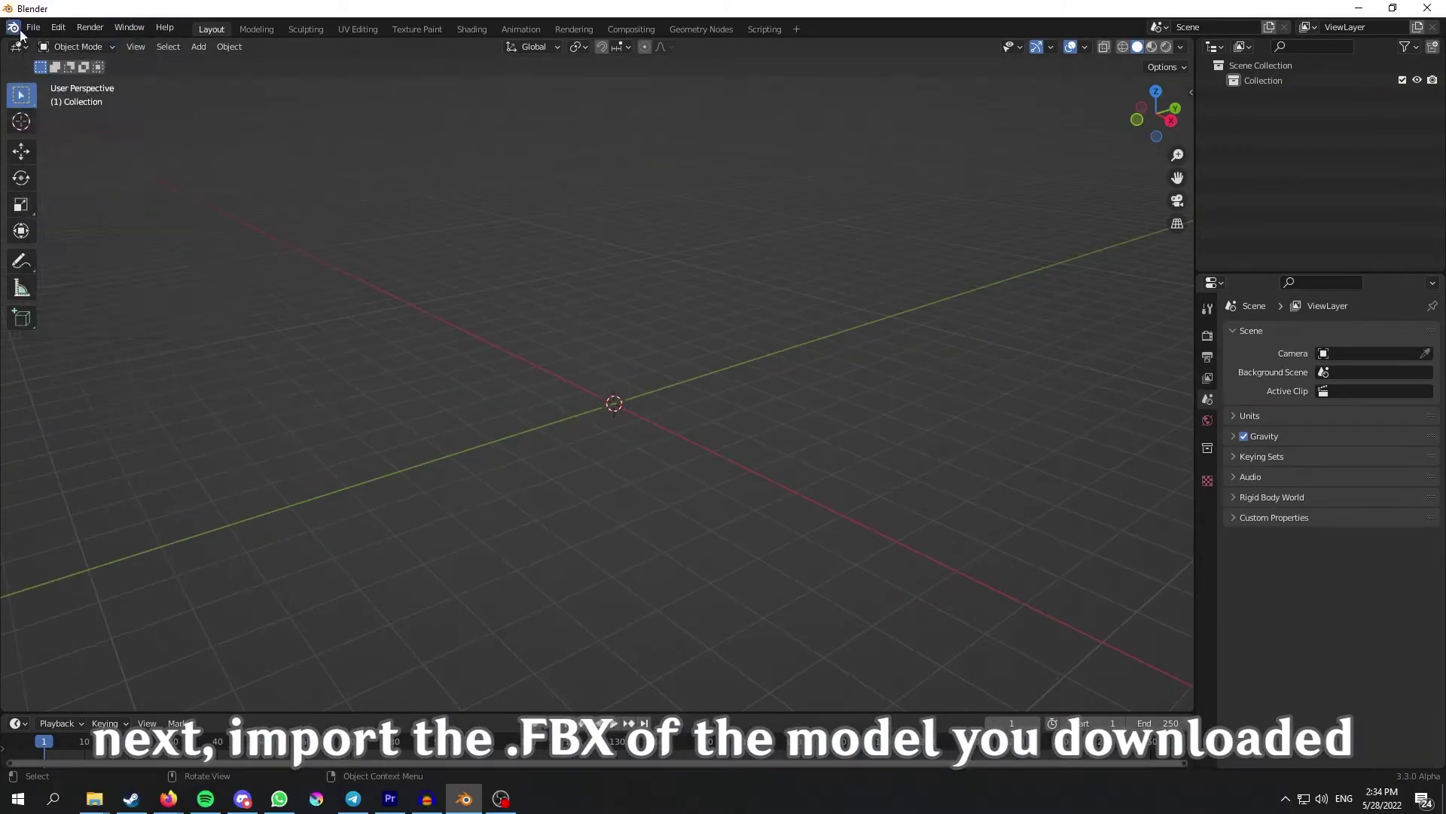
pyautogui.click(42, 17)
pyautogui.moveTo(97, 222)
pyautogui.click(7, 386)
pyautogui.scroll(-1, 113, 528)
pyautogui.click(106, 567)
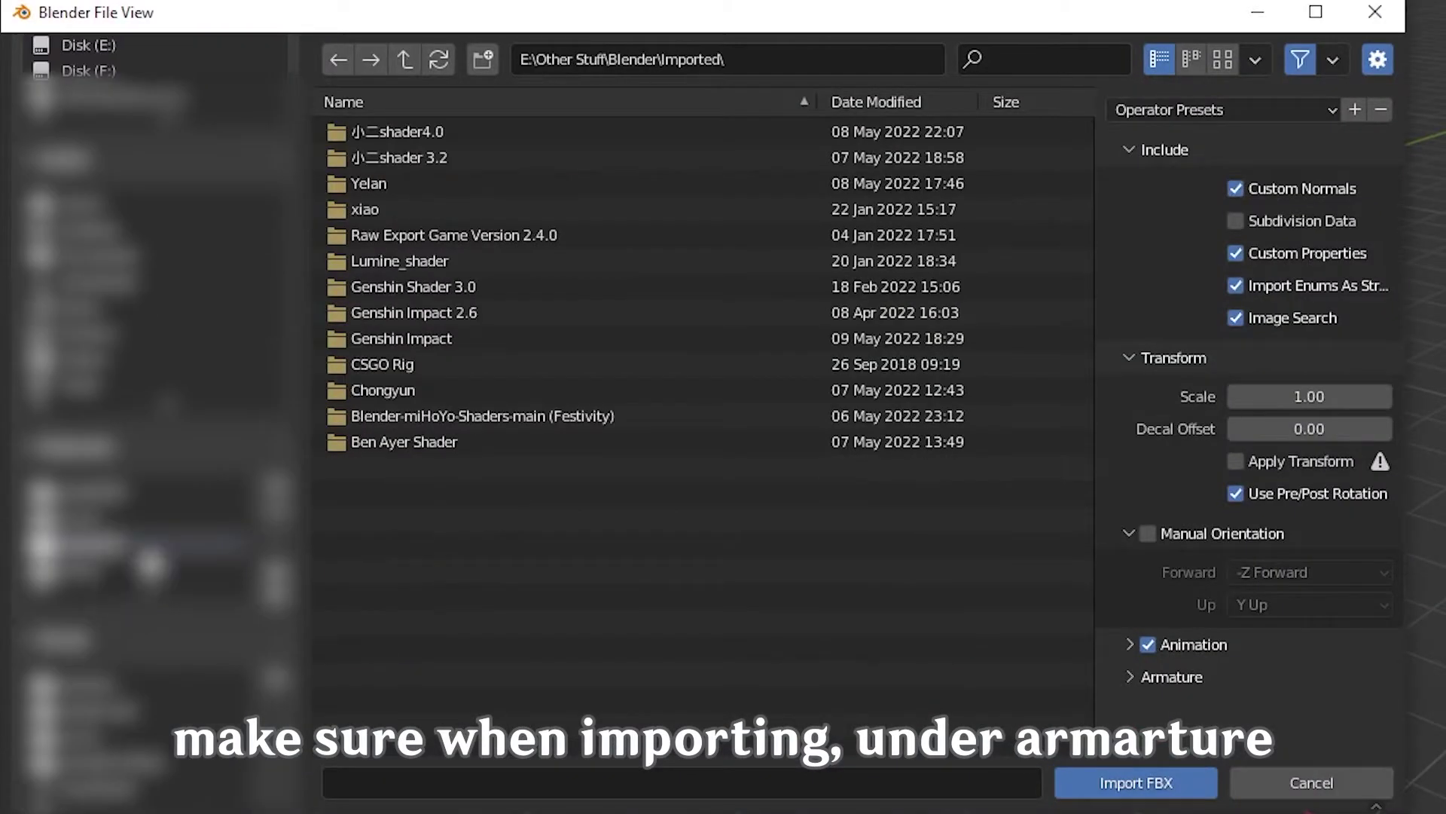
pyautogui.scroll(2, 143, 528)
pyautogui.click(226, 384)
pyautogui.click(422, 208)
pyautogui.click(488, 137)
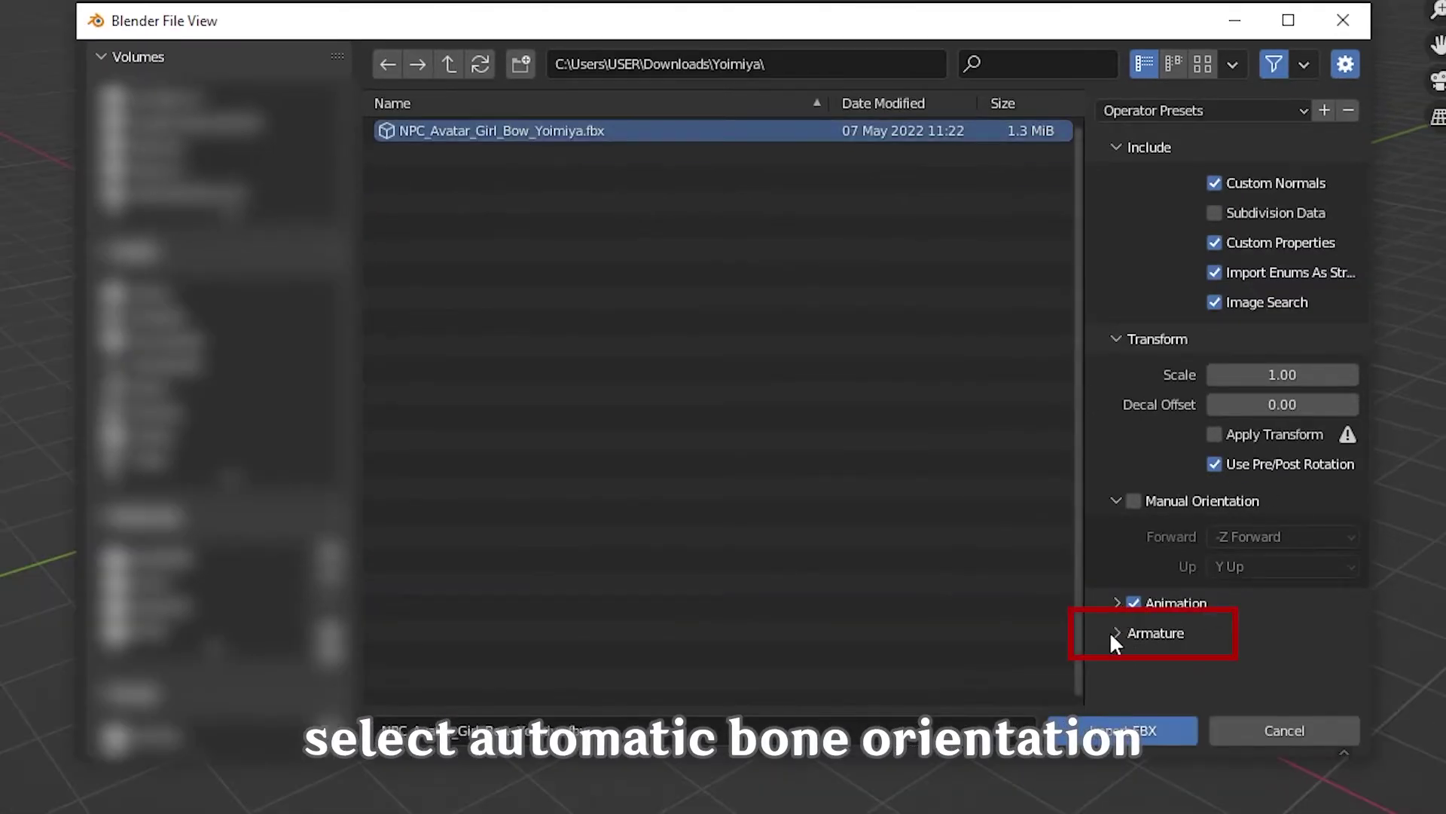
# Enable Automatic Bone Orientation in the armature import options and import the Yoimiya FBX
pyautogui.click(1116, 634)
pyautogui.scroll(-3, 1164, 517)
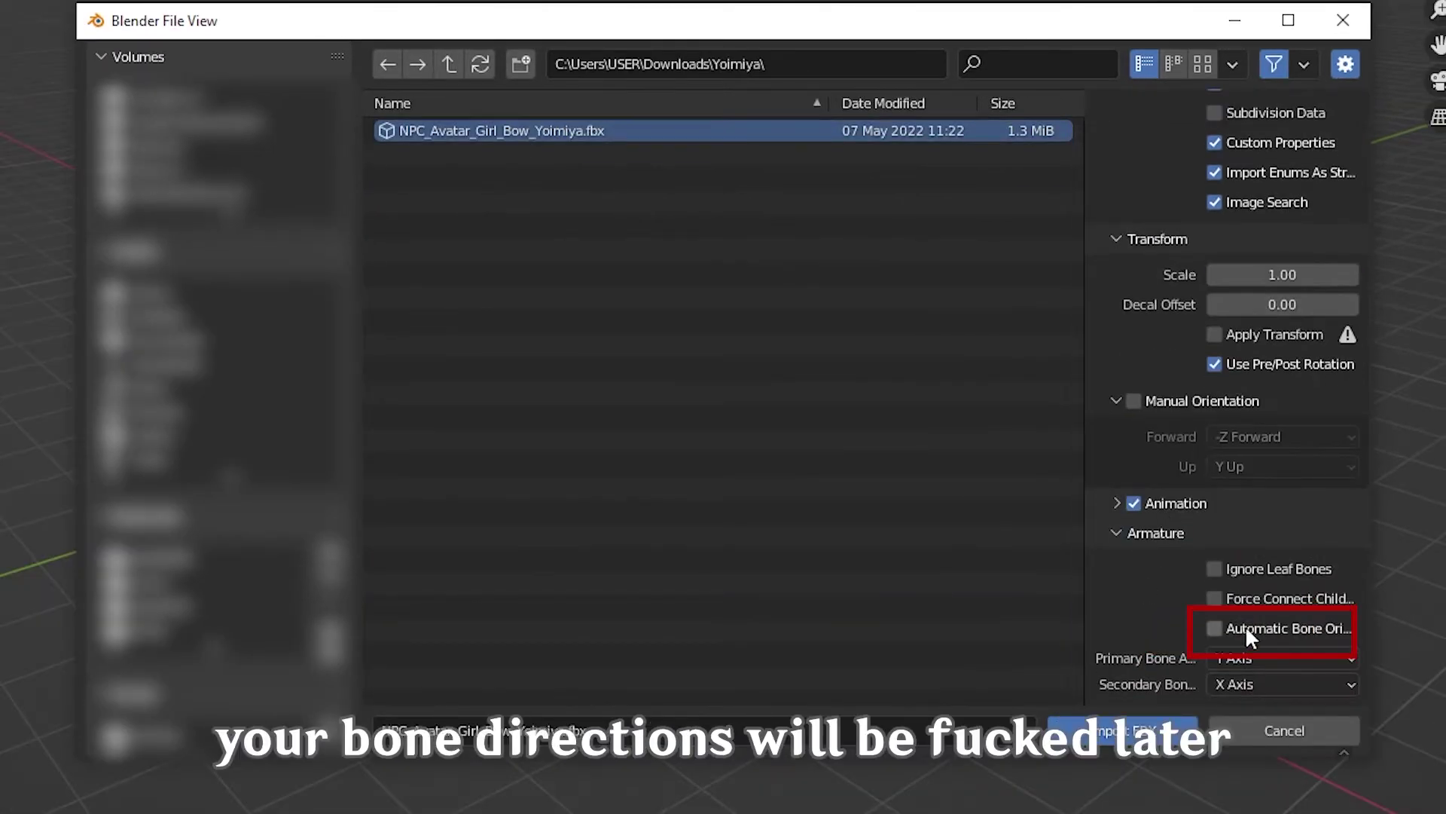
pyautogui.click(1216, 624)
pyautogui.click(1215, 623)
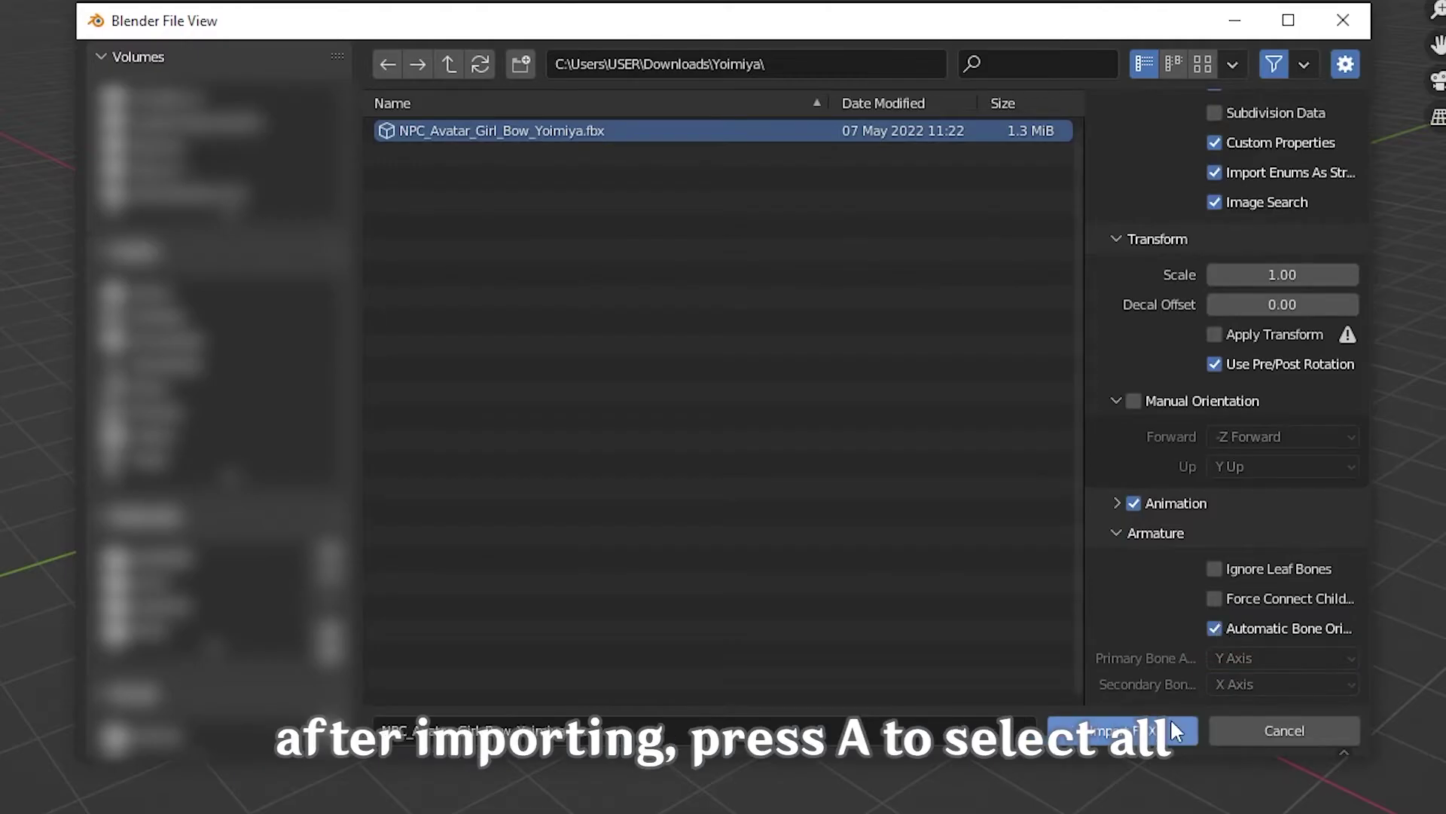
pyautogui.click(1173, 729)
# Select all imported objects and clear their scale
pyautogui.press('a')
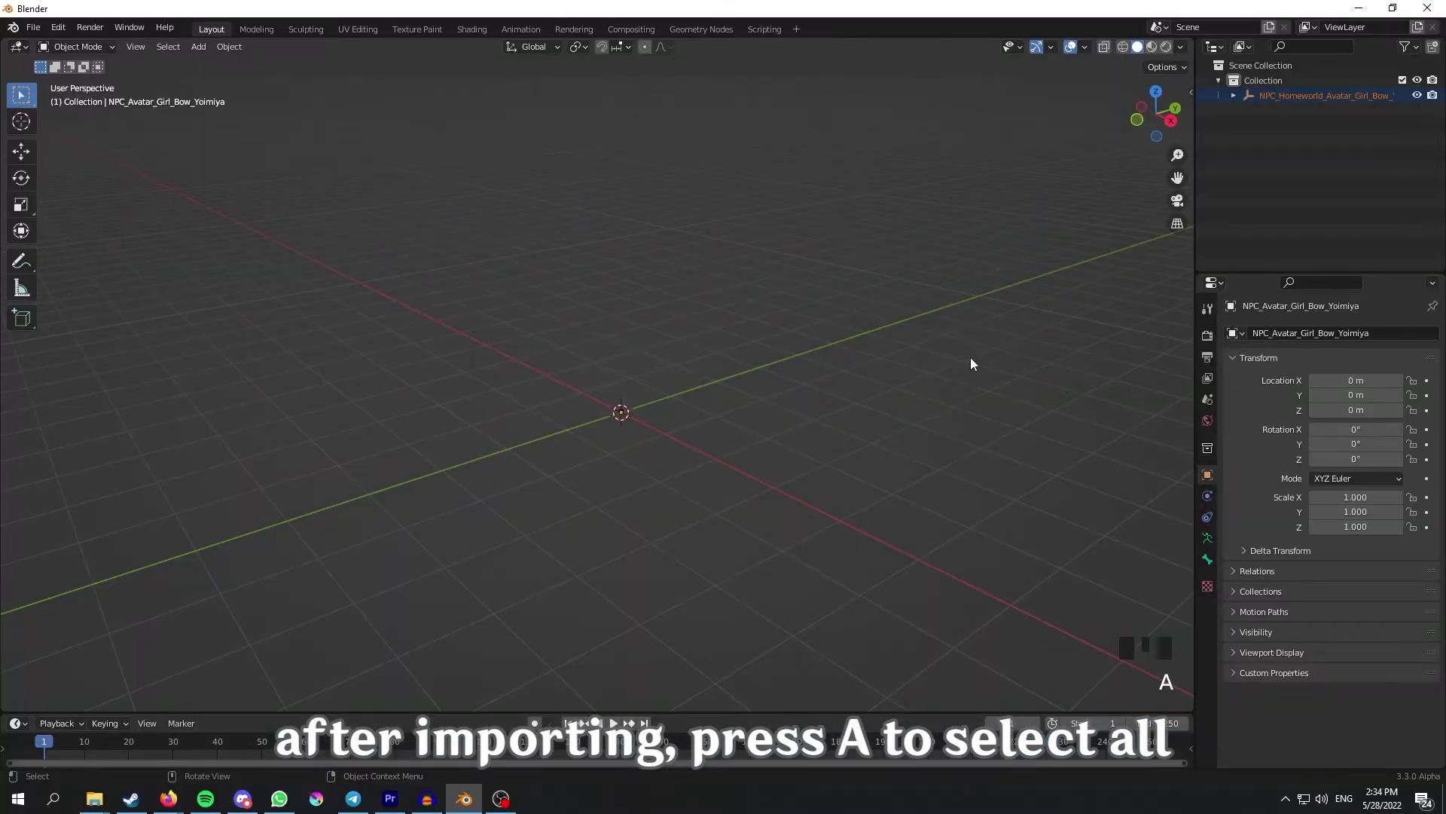
pyautogui.moveTo(920, 357); pyautogui.dragTo(925, 359, button='middle')
pyautogui.hotkey('alt', 's')
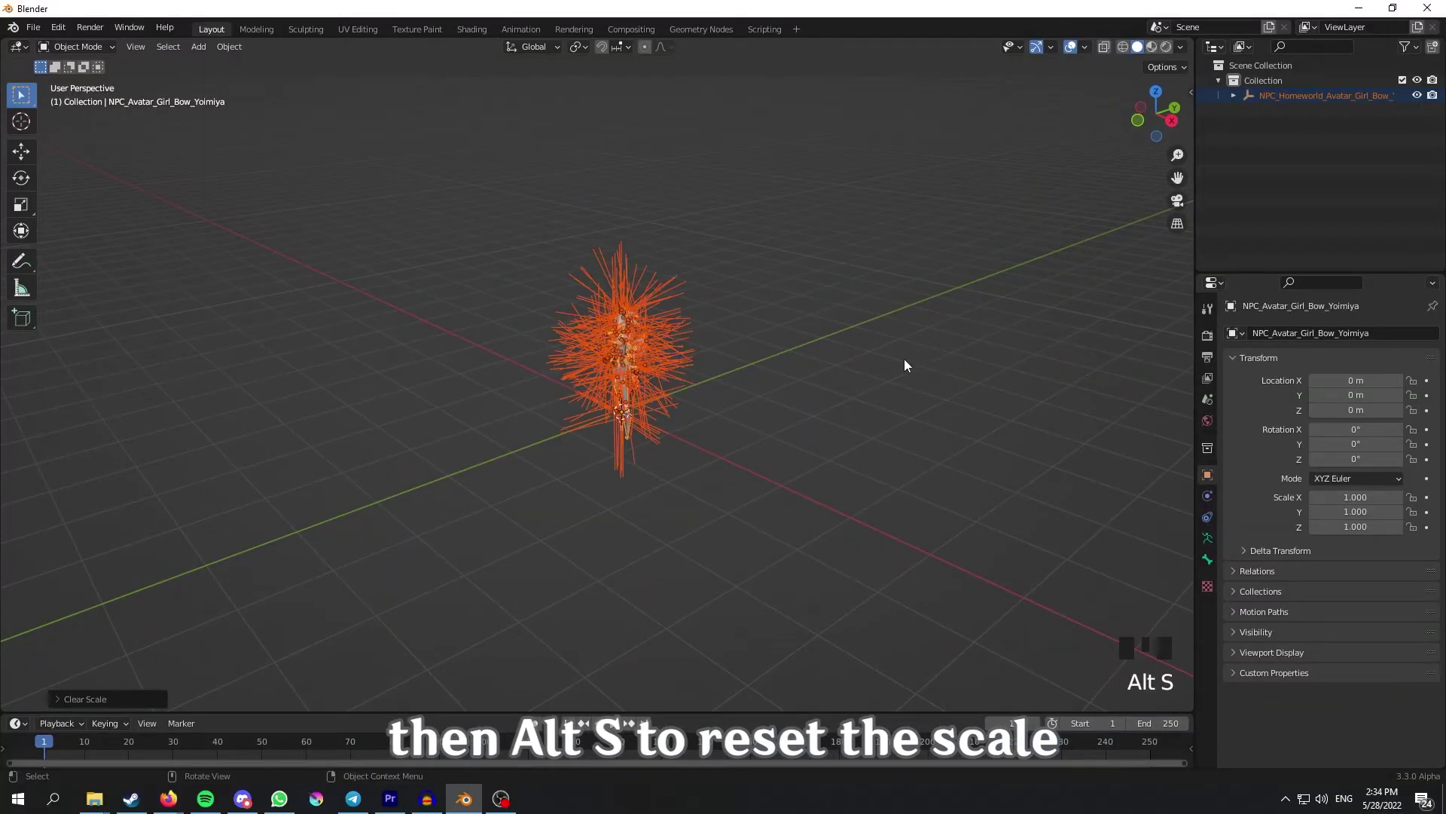
pyautogui.scroll(5, 906, 366)
pyautogui.keyDown('shift'); pyautogui.moveTo(772, 381); pyautogui.dragTo(848, 418, button='middle'); pyautogui.keyUp('shift')
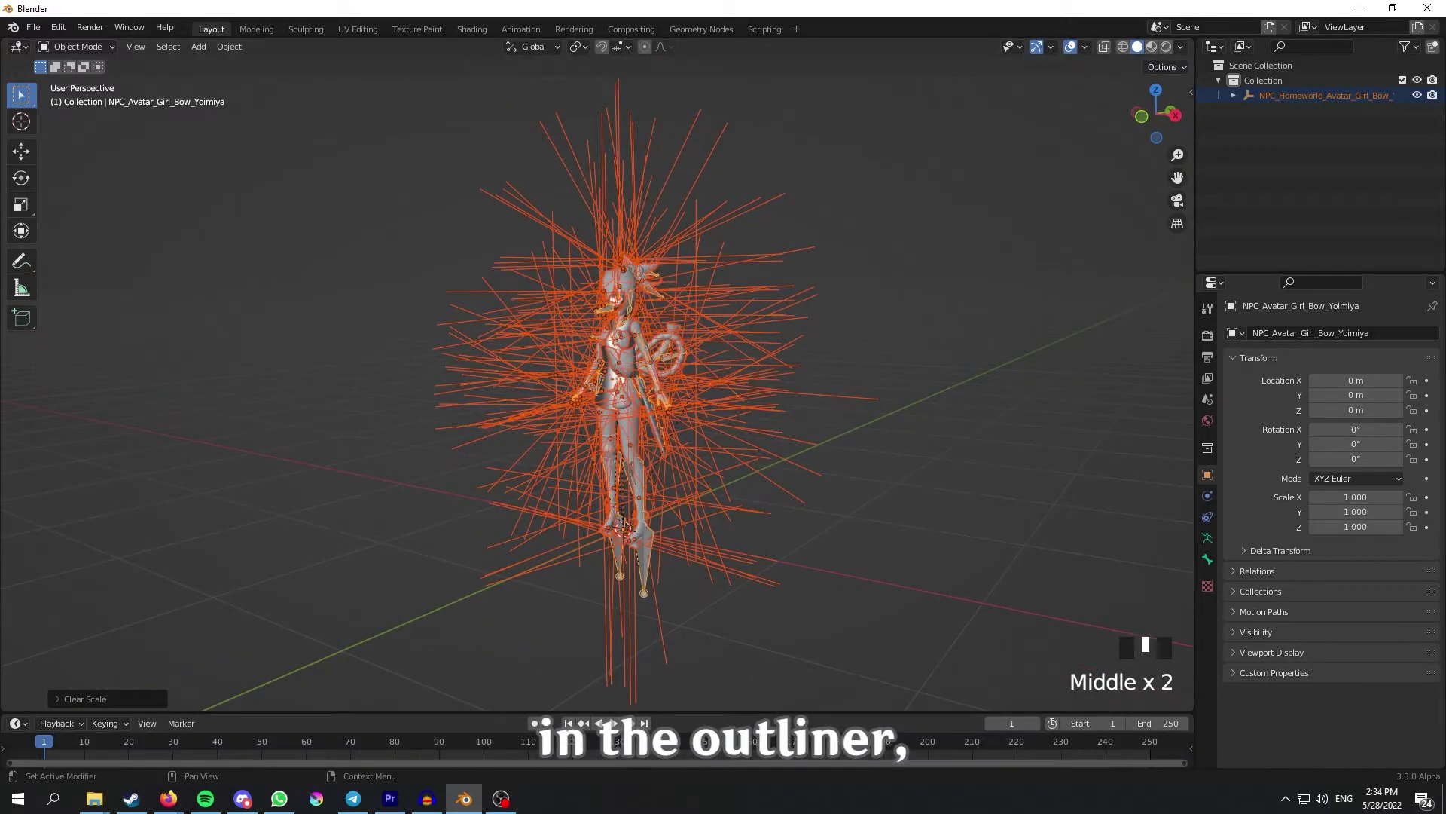
# Filter Object Contents, Object Children, Meshes and Armatures out of the outliner
pyautogui.click(1378, 220)
pyautogui.click(1404, 47)
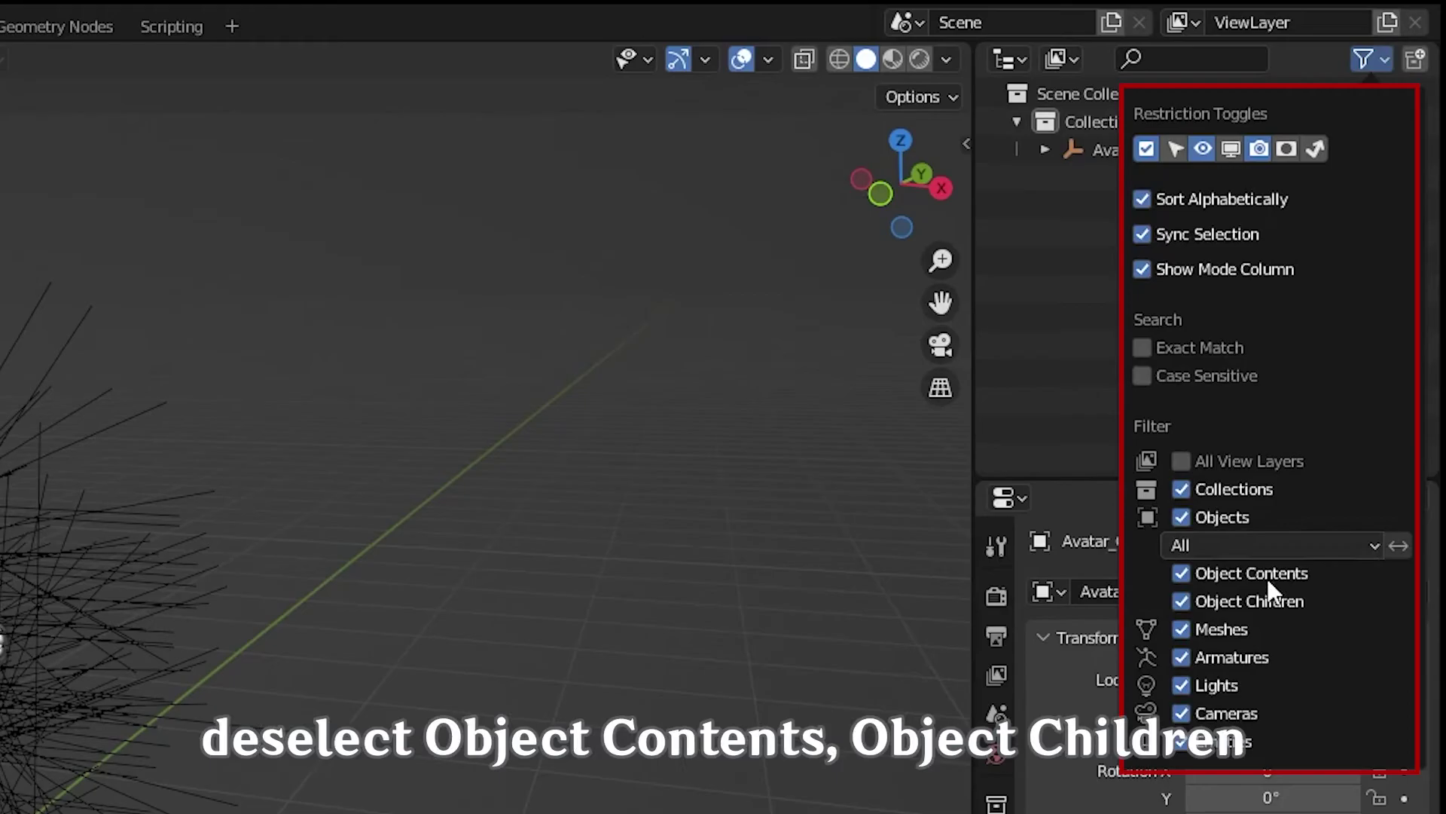
pyautogui.moveTo(1267, 577); pyautogui.dragTo(1258, 626)
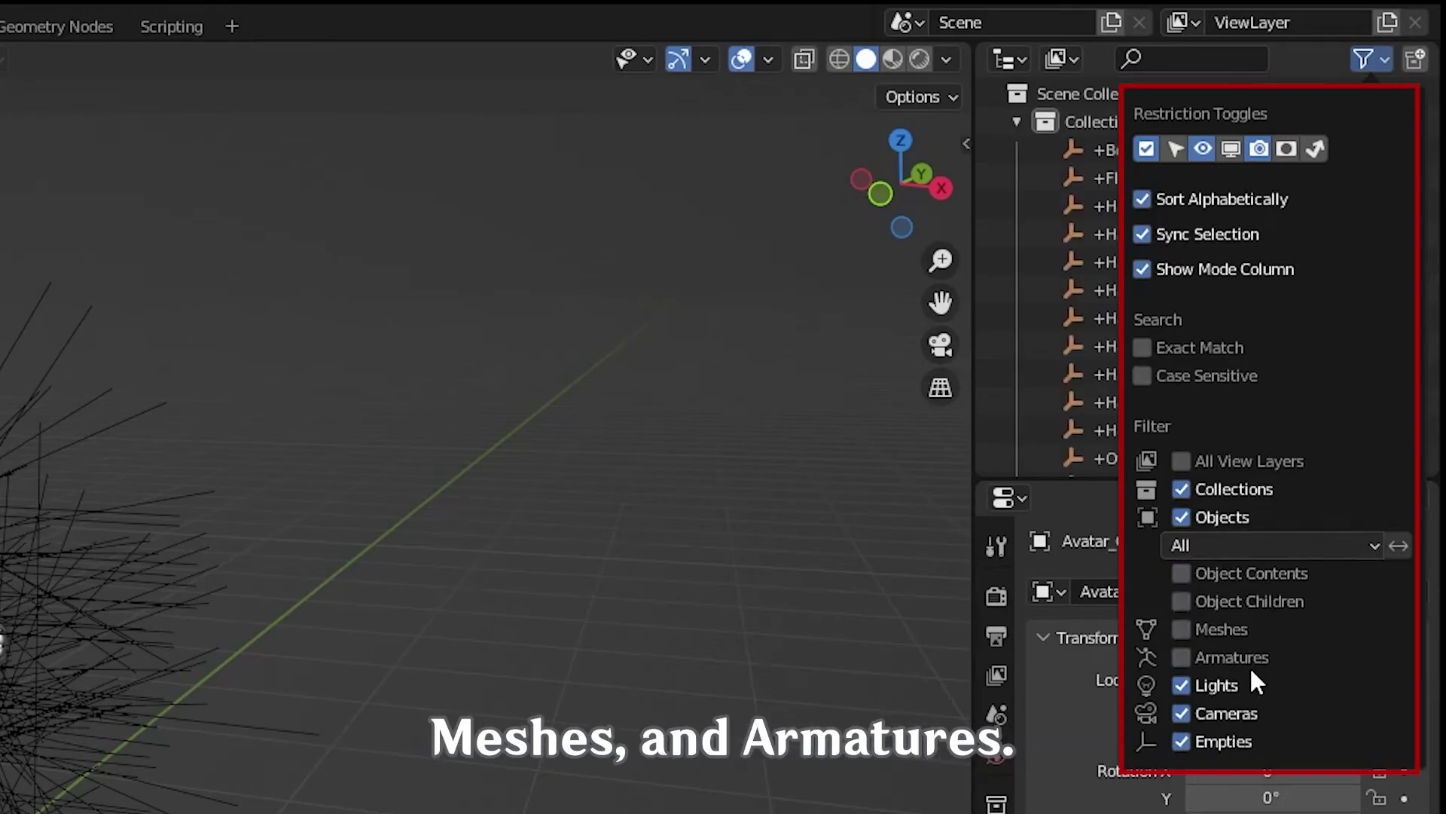
# Delete all the empties and their collection listed in the filtered outliner
pyautogui.click(1130, 374)
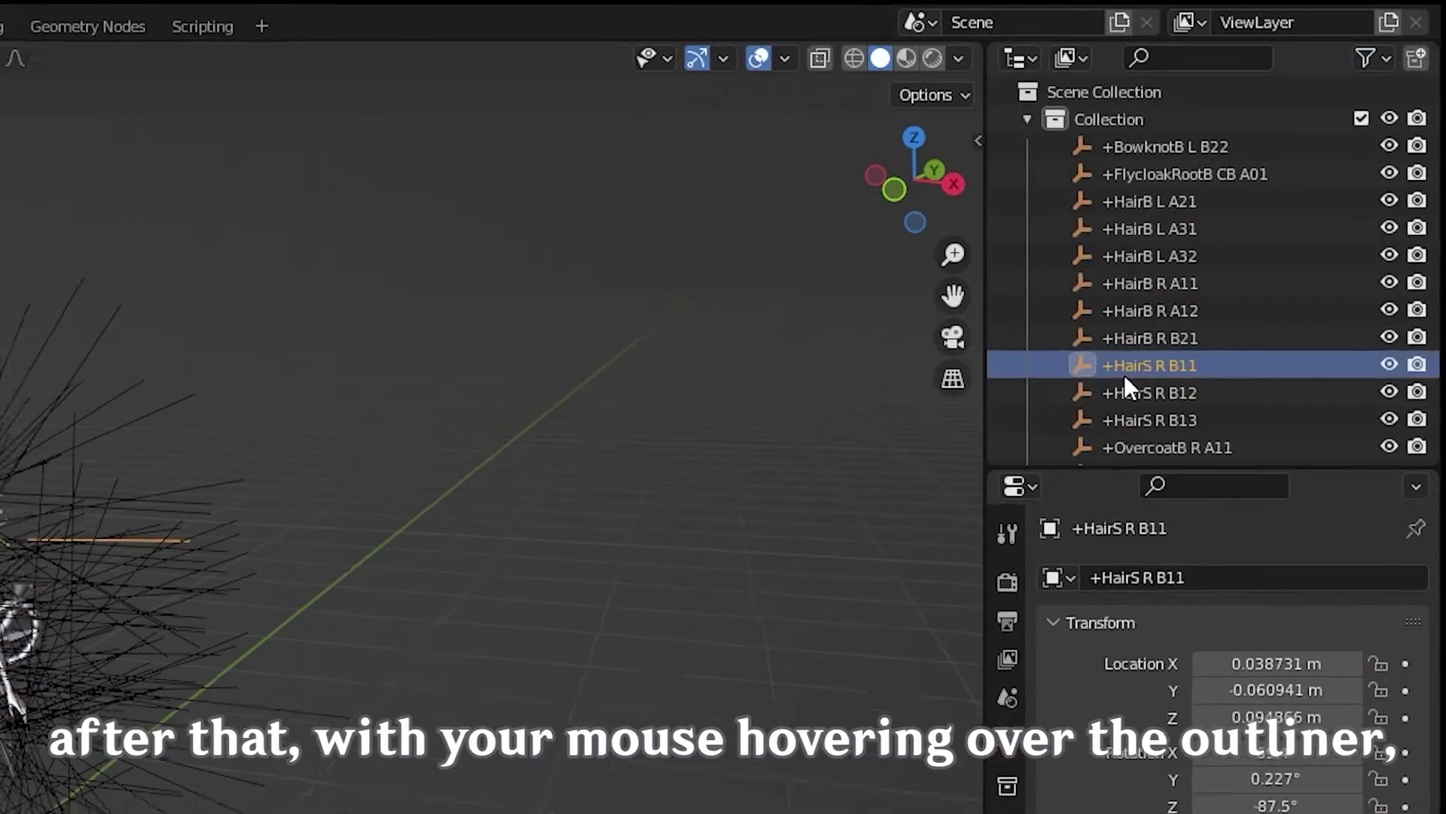
pyautogui.press('a')
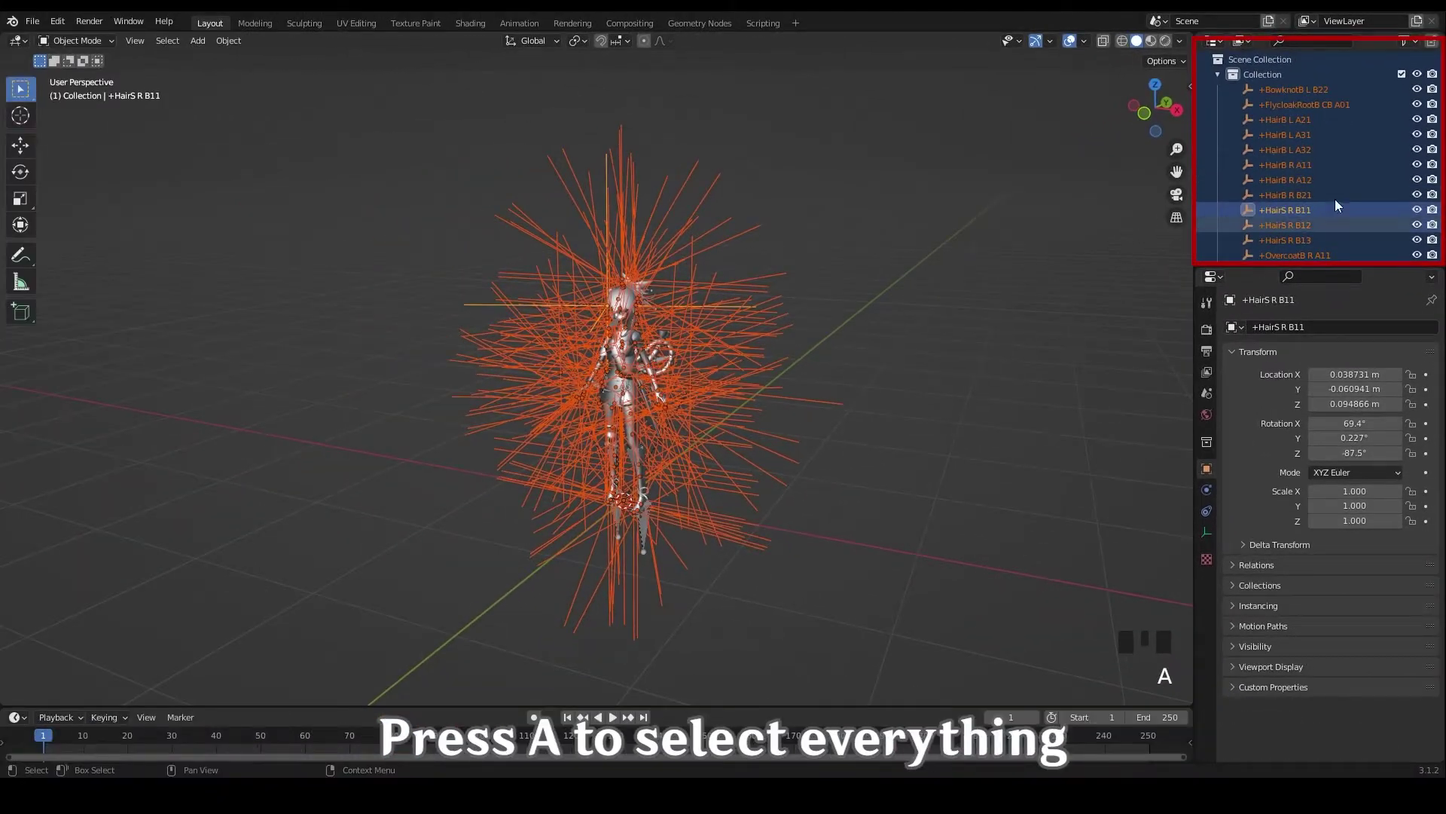
pyautogui.press('x')
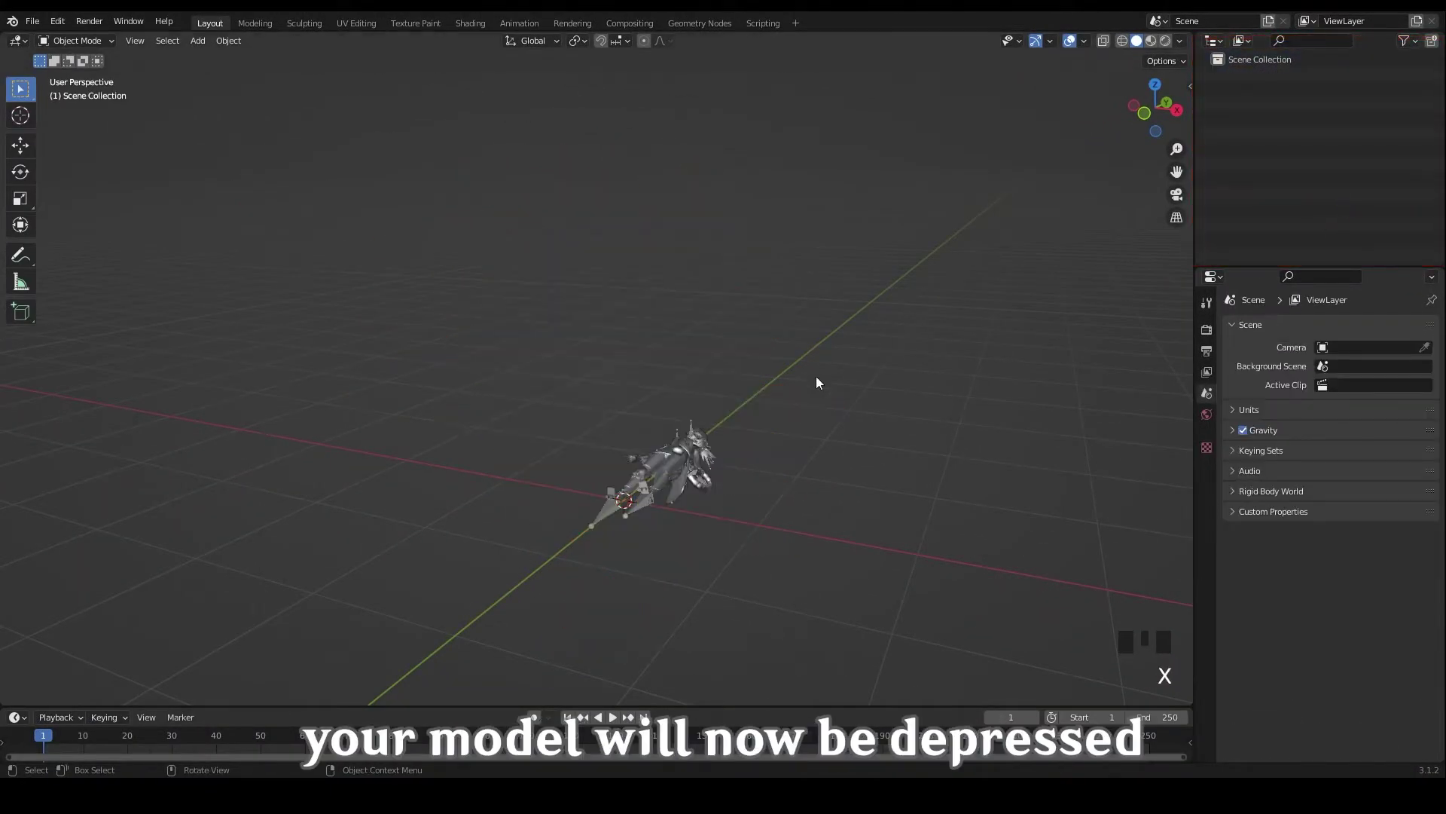
# Re-enable the Object Contents, Object Children, Meshes and Armatures filters in the outliner
pyautogui.click(1405, 42)
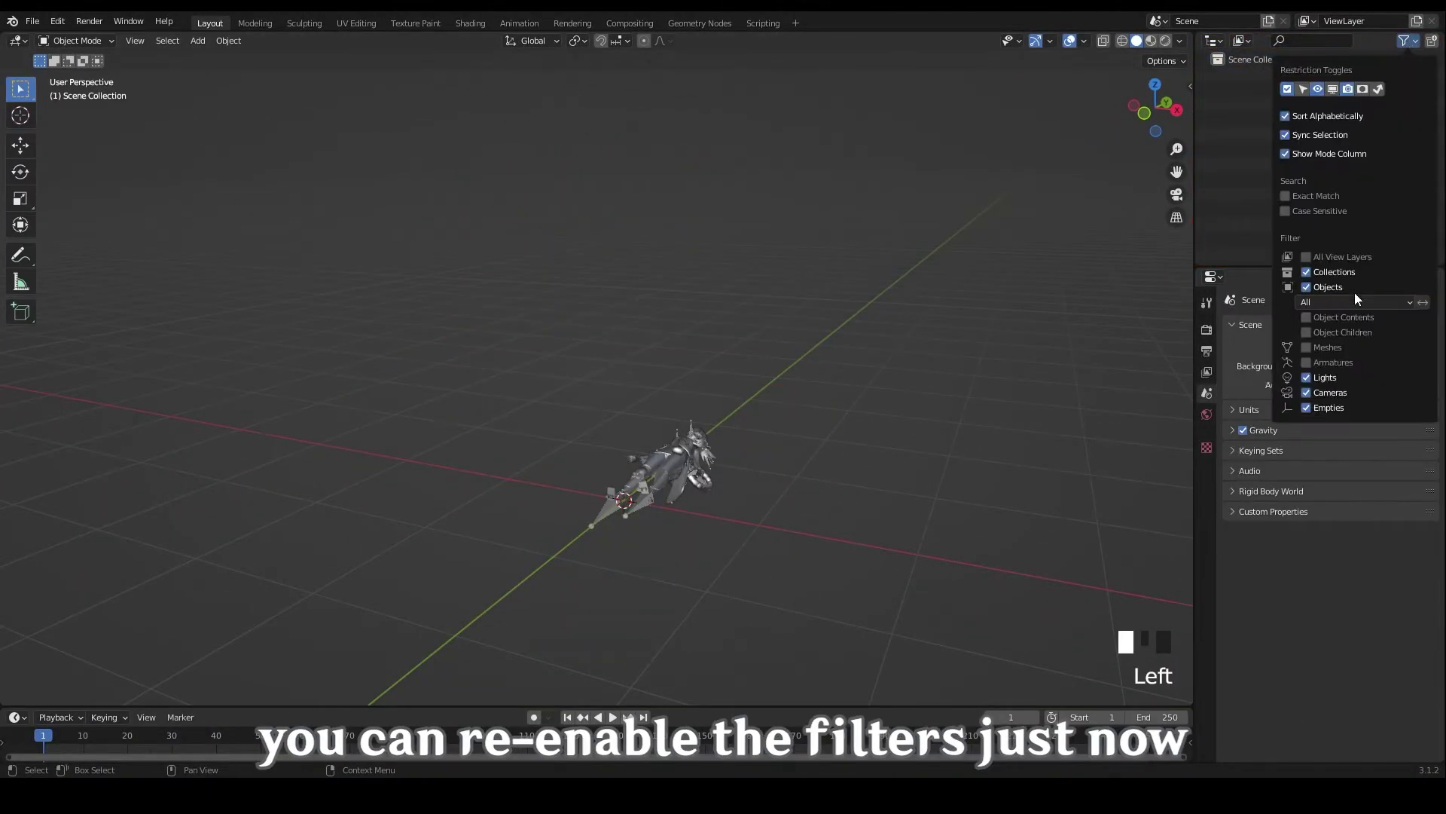
pyautogui.click(1327, 362)
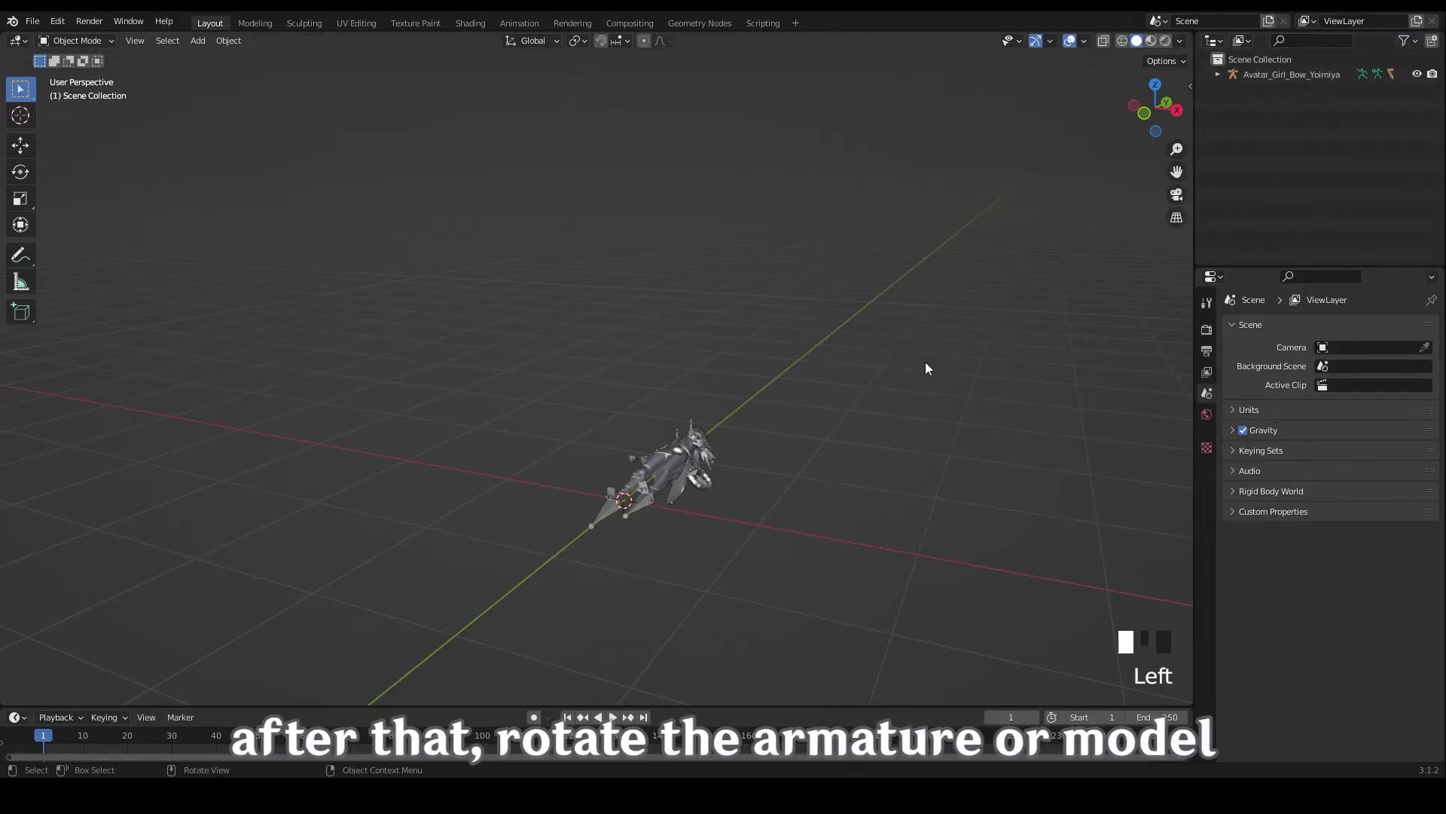
# Rotate the character's armature 90° about the X axis so the model stands upright
pyautogui.click(626, 499)
pyautogui.press('r')
pyautogui.write('x0')
pyautogui.press('Return')
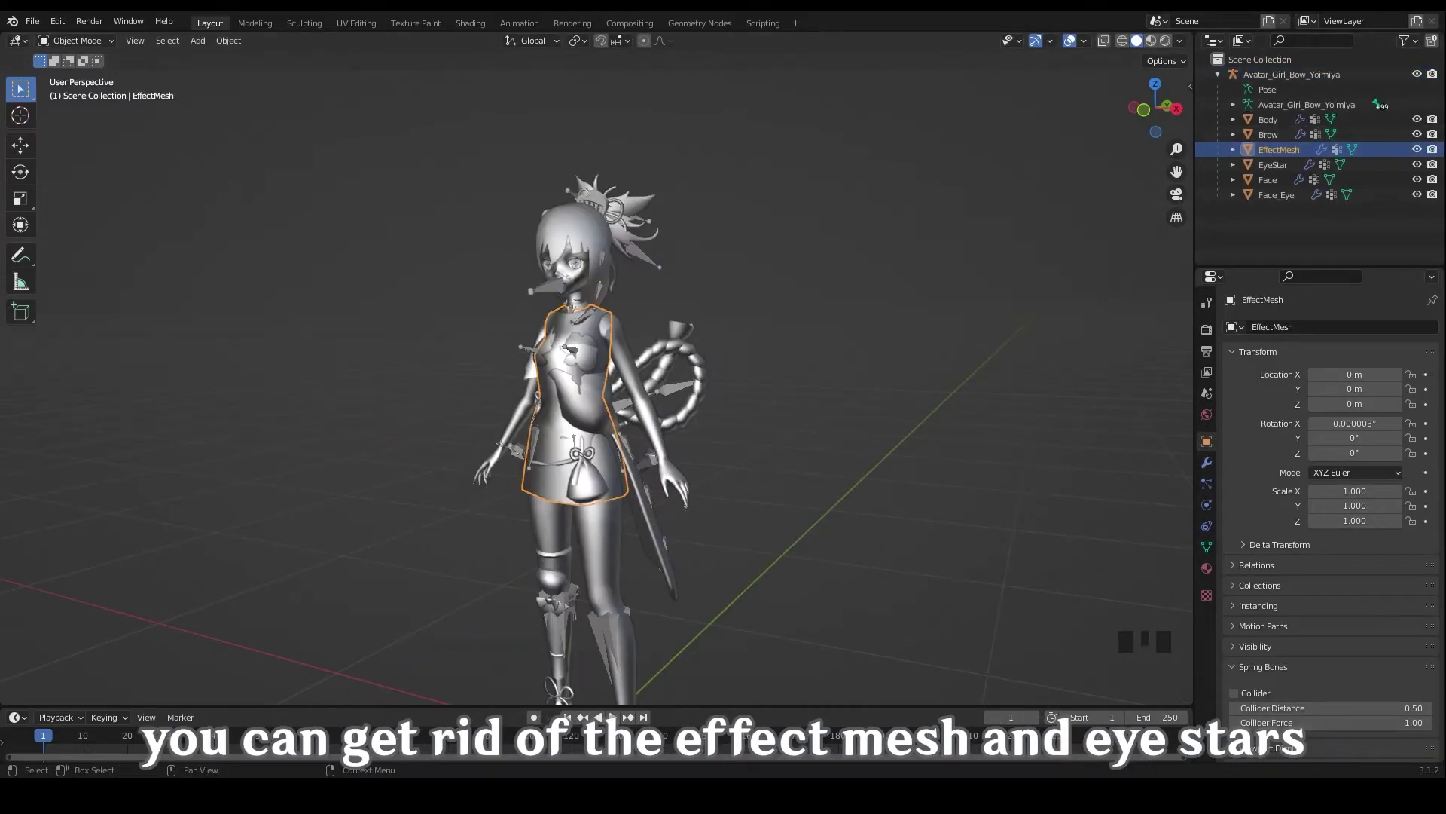
# Move EffectMesh and EyeStar into a new collection named "unused" and exclude that collection from the view layer
pyautogui.press('m')
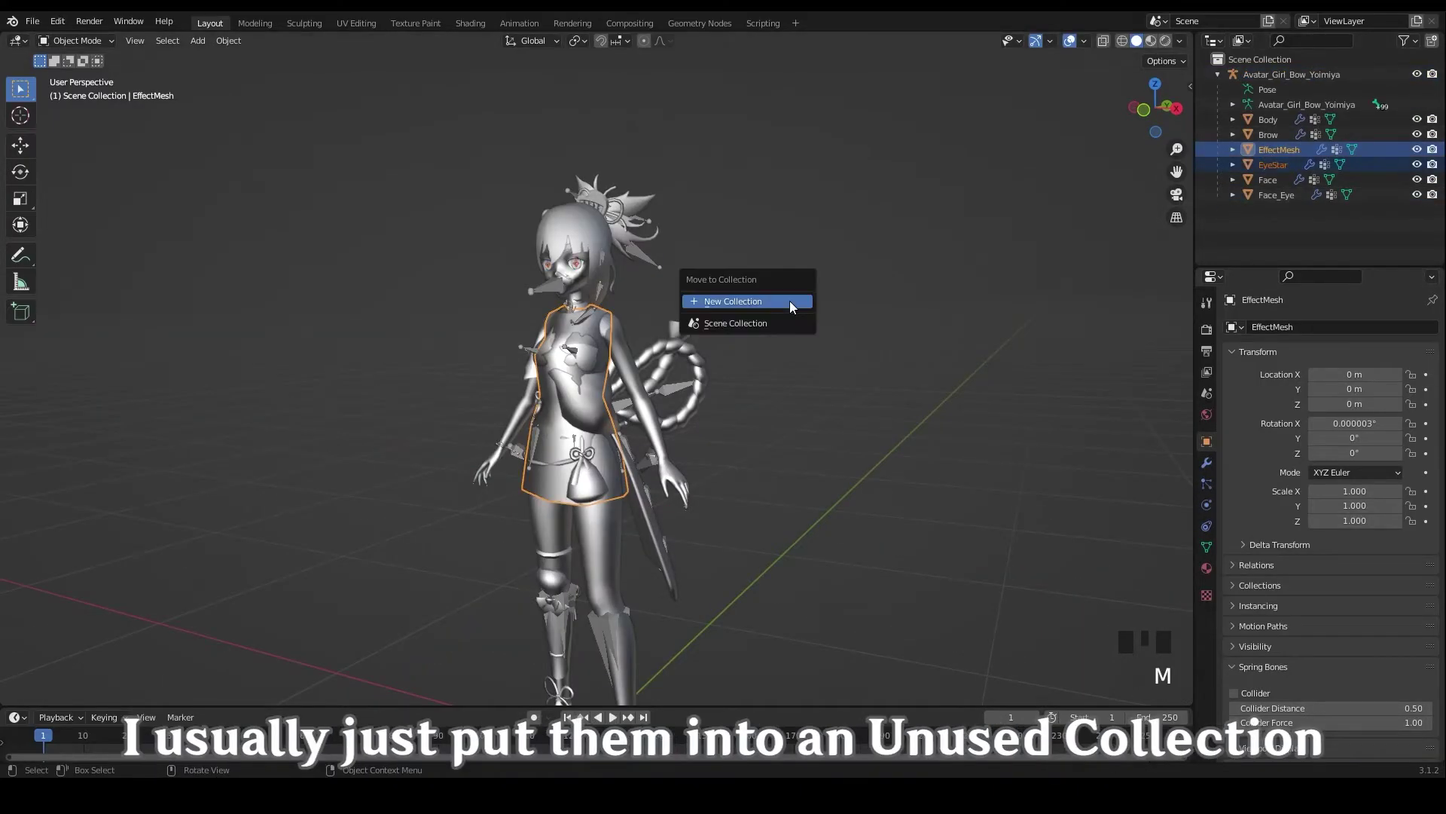
pyautogui.click(793, 301)
pyautogui.press('Return')
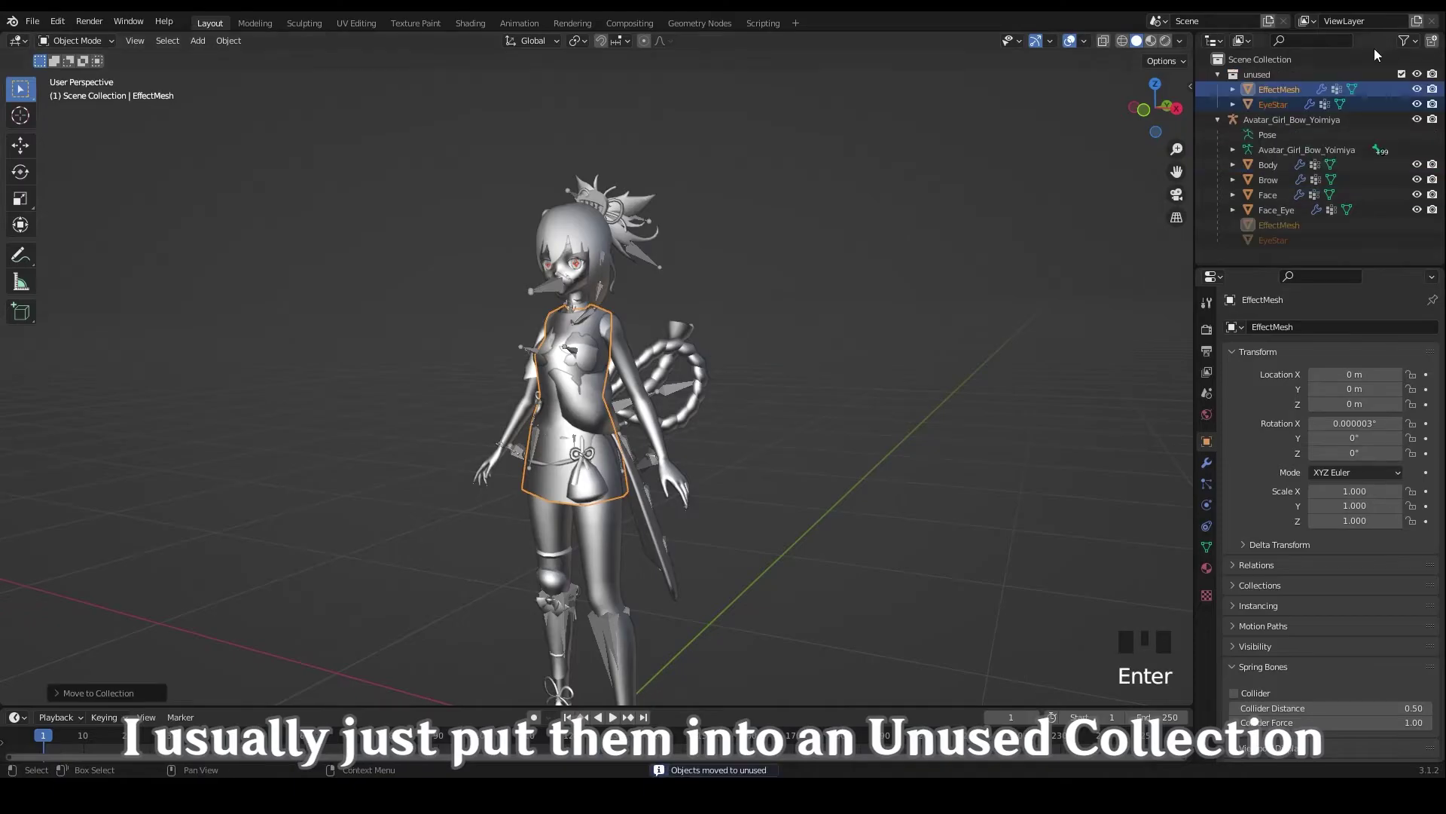
pyautogui.click(1402, 75)
# Hide the Avatar_Girl_Bow_Yoimiya armature in the viewport
pyautogui.scroll(3, 805, 274)
pyautogui.click(413, 202)
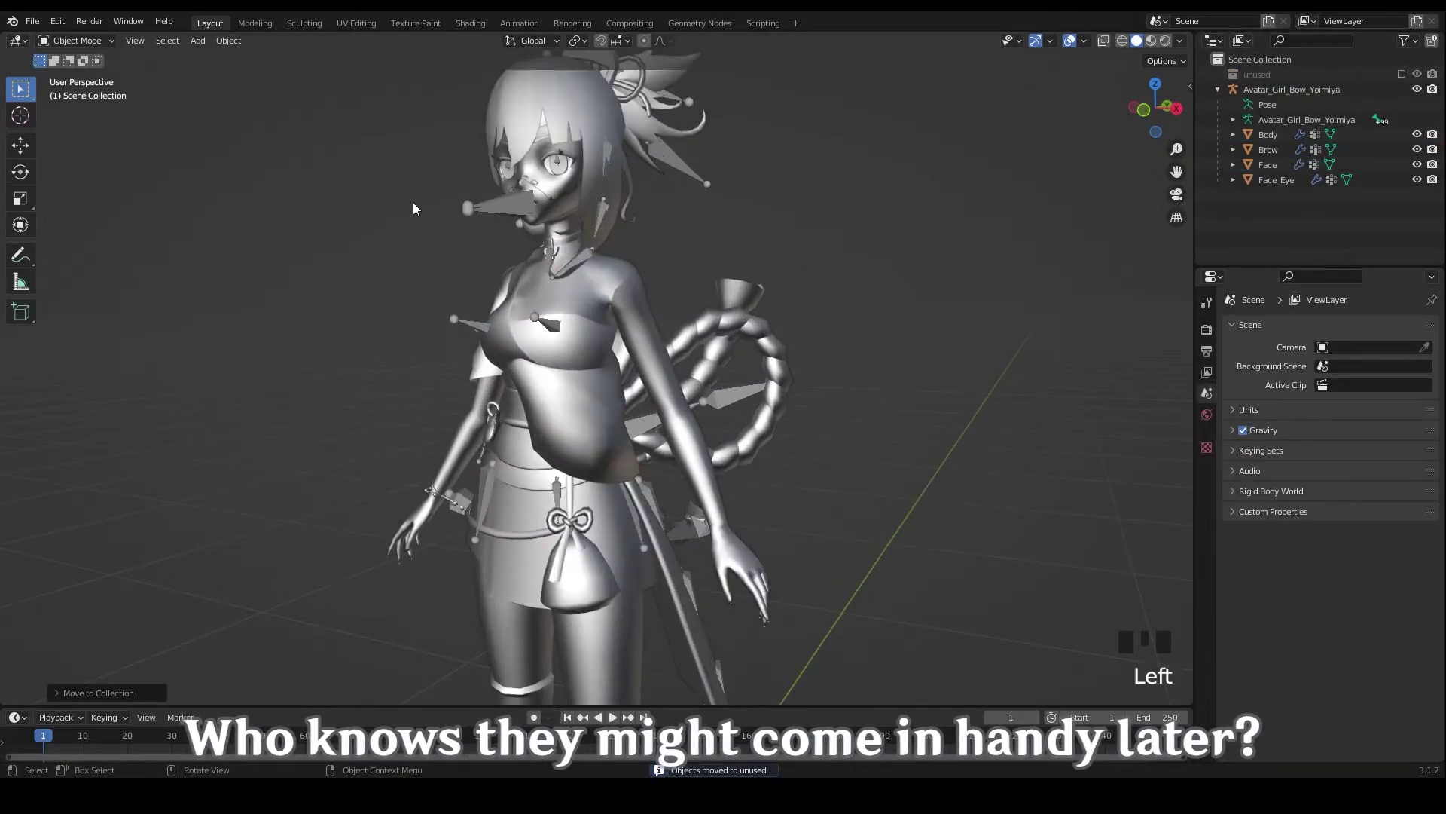
pyautogui.click(489, 201)
pyautogui.keyDown('shift'); pyautogui.moveTo(490, 202); pyautogui.dragTo(550, 300, button='middle'); pyautogui.keyUp('shift')
pyautogui.press('h')
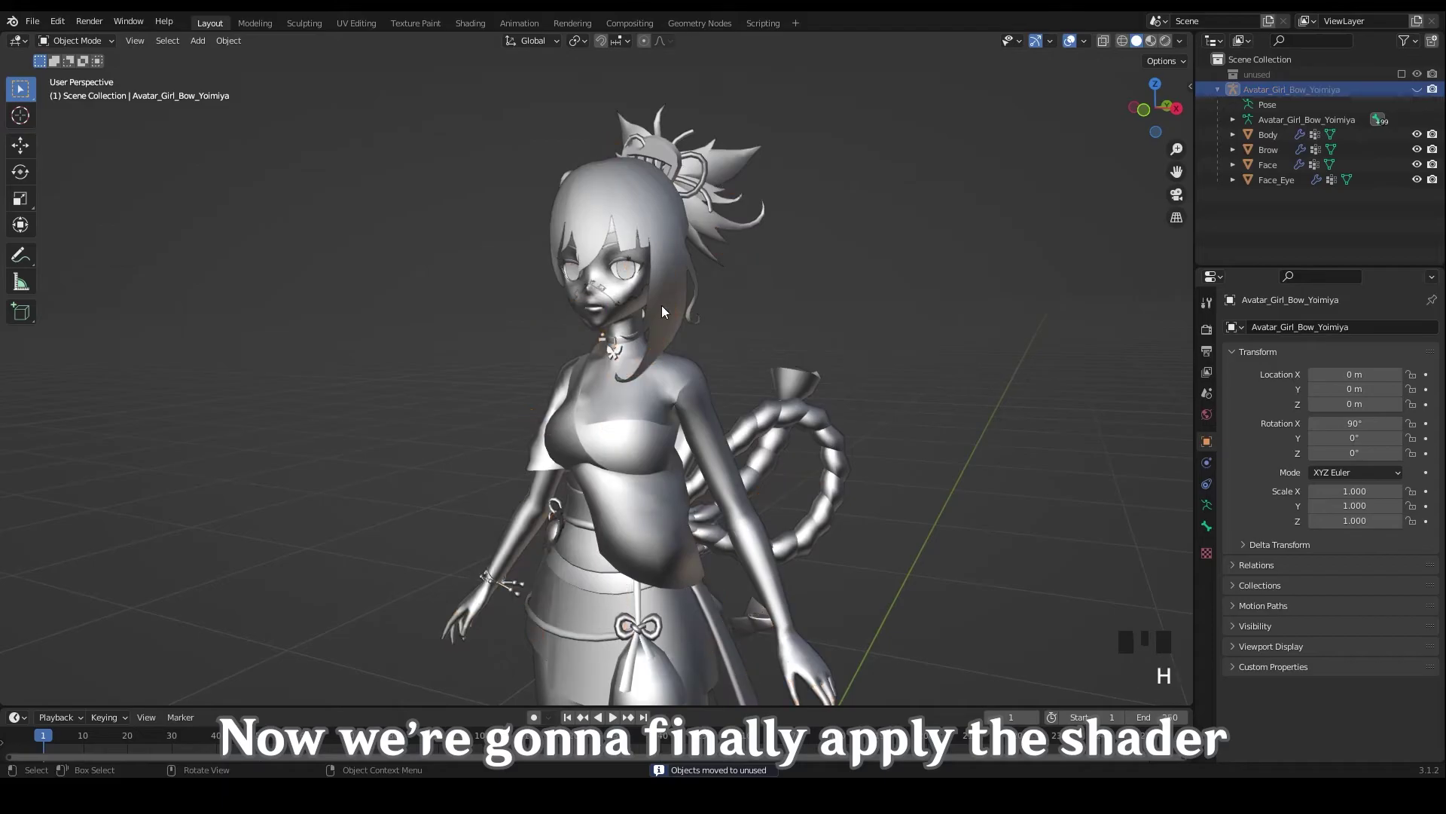
# Append the miHoYo - Genshin Outlines, Hair, Face and Body materials from miHoYo - Genshin Impact.blend
pyautogui.hotkey('shift', 'F1')
pyautogui.doubleClick(395, 203)
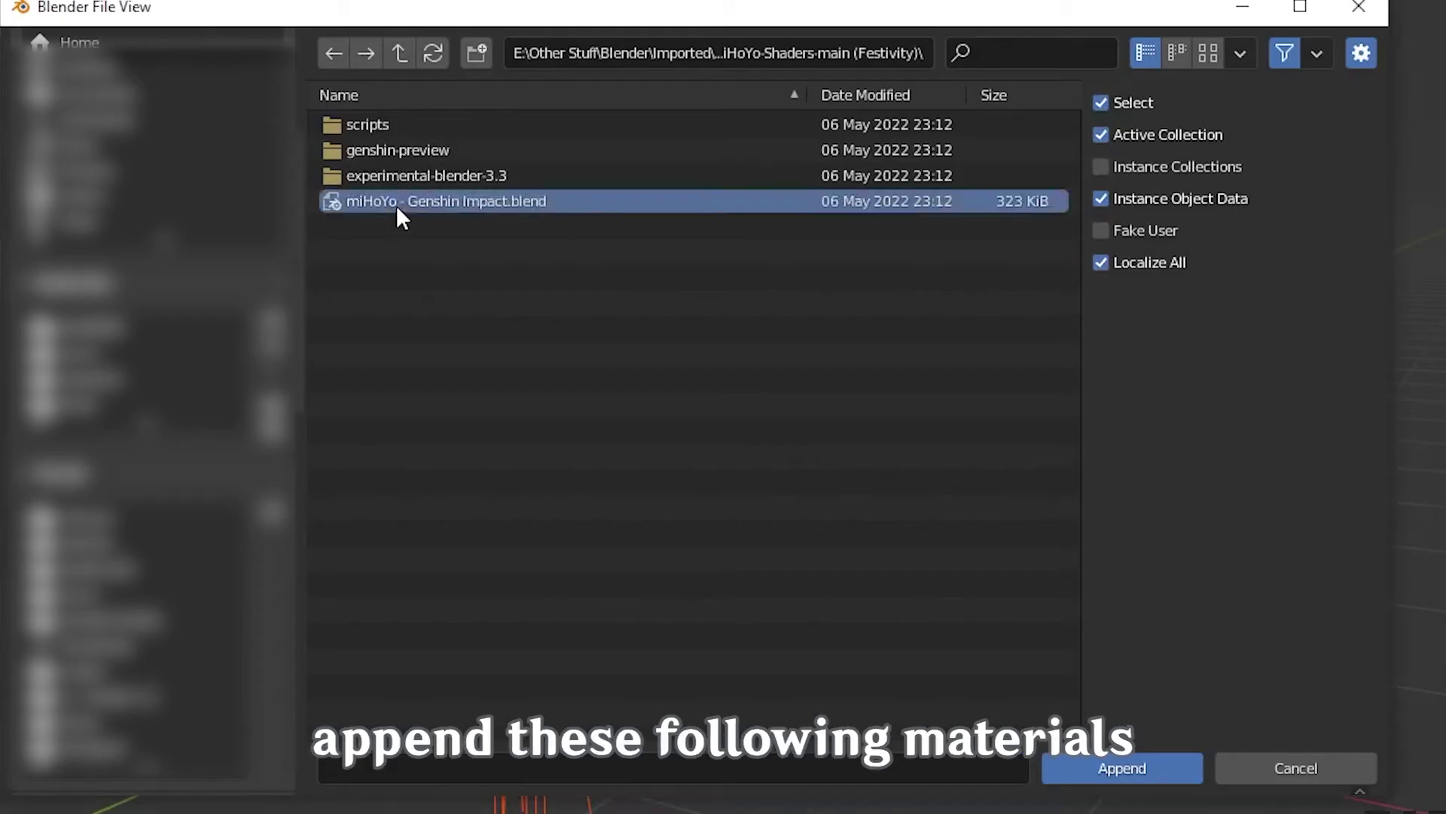
pyautogui.doubleClick(406, 328)
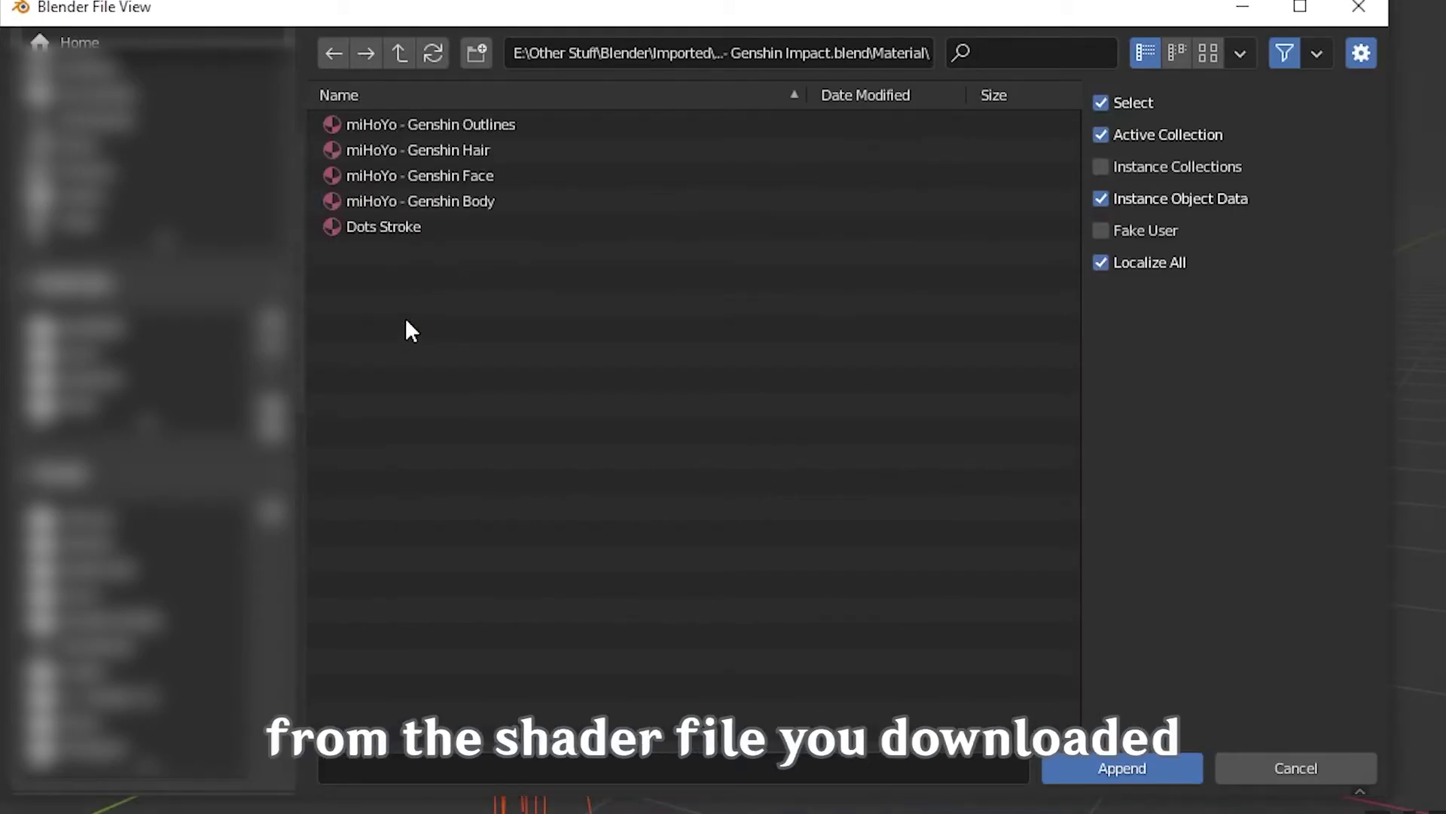
pyautogui.click(489, 200)
pyautogui.keyDown('shift'); pyautogui.click(565, 124); pyautogui.keyUp('shift')
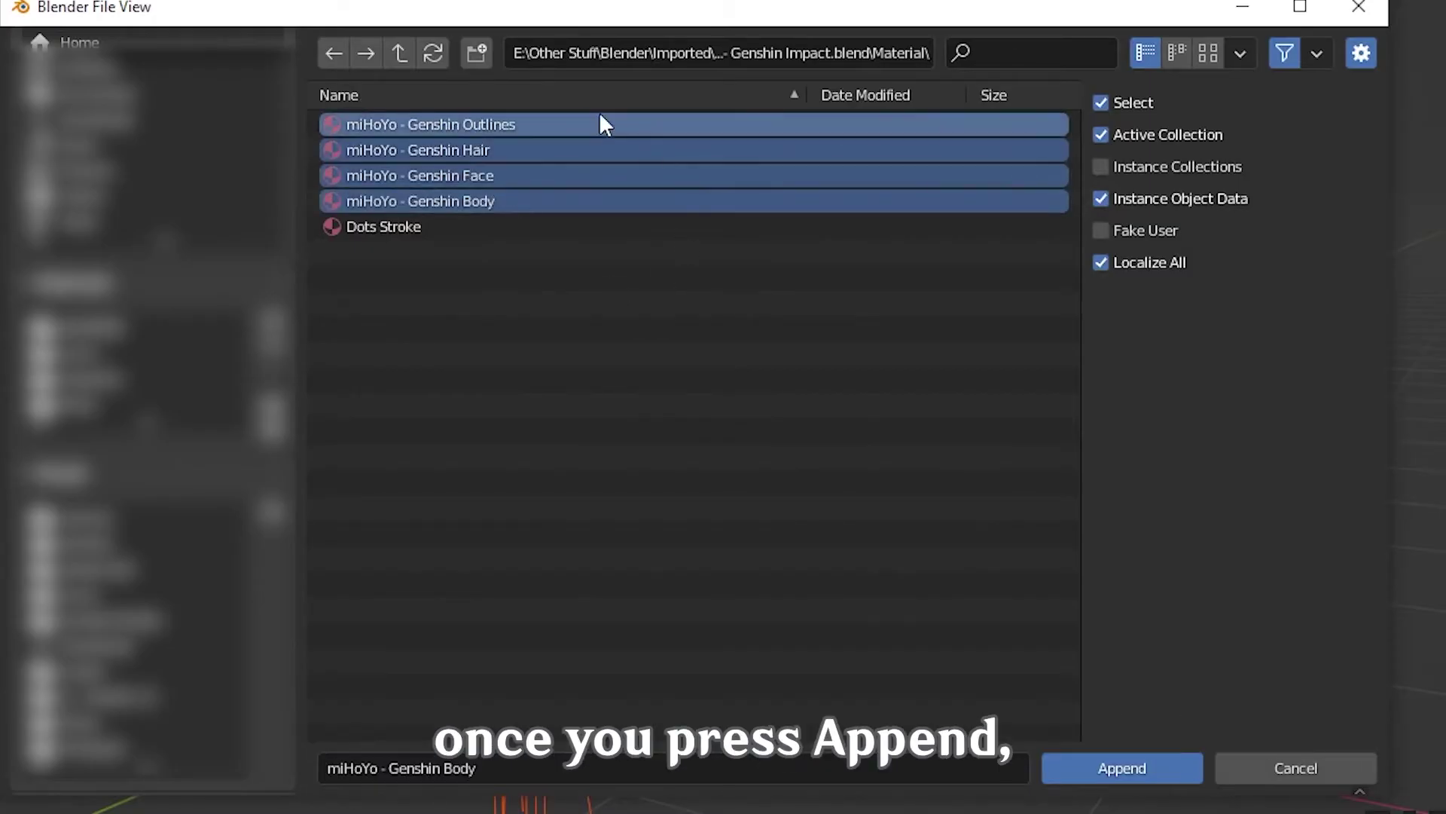
pyautogui.click(1150, 767)
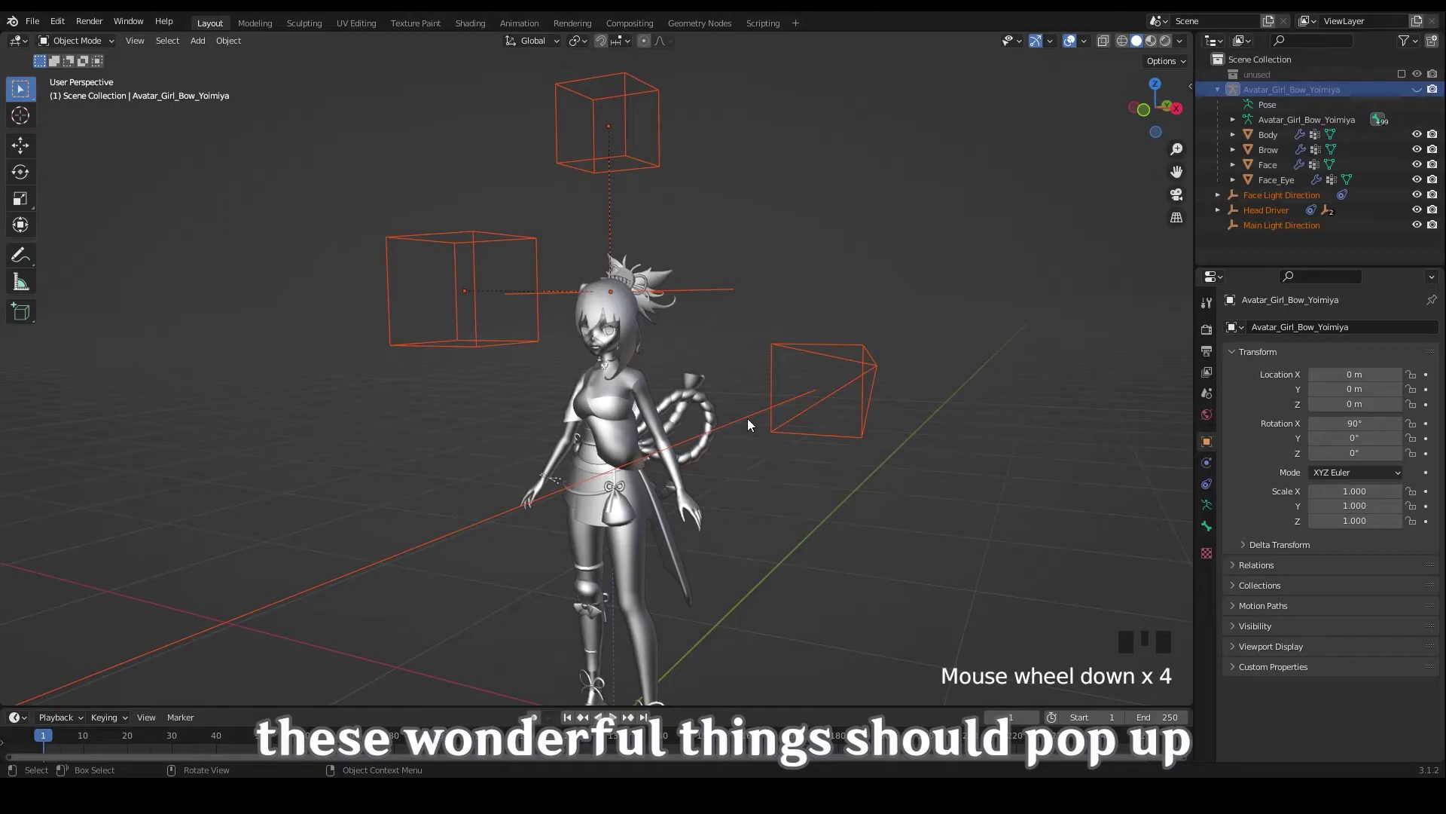
# Replace the hair material of the Body mesh with miHoYo - Genshin Hair
pyautogui.moveTo(743, 373); pyautogui.dragTo(698, 401, button='middle')
pyautogui.click(617, 368)
pyautogui.click(1206, 568)
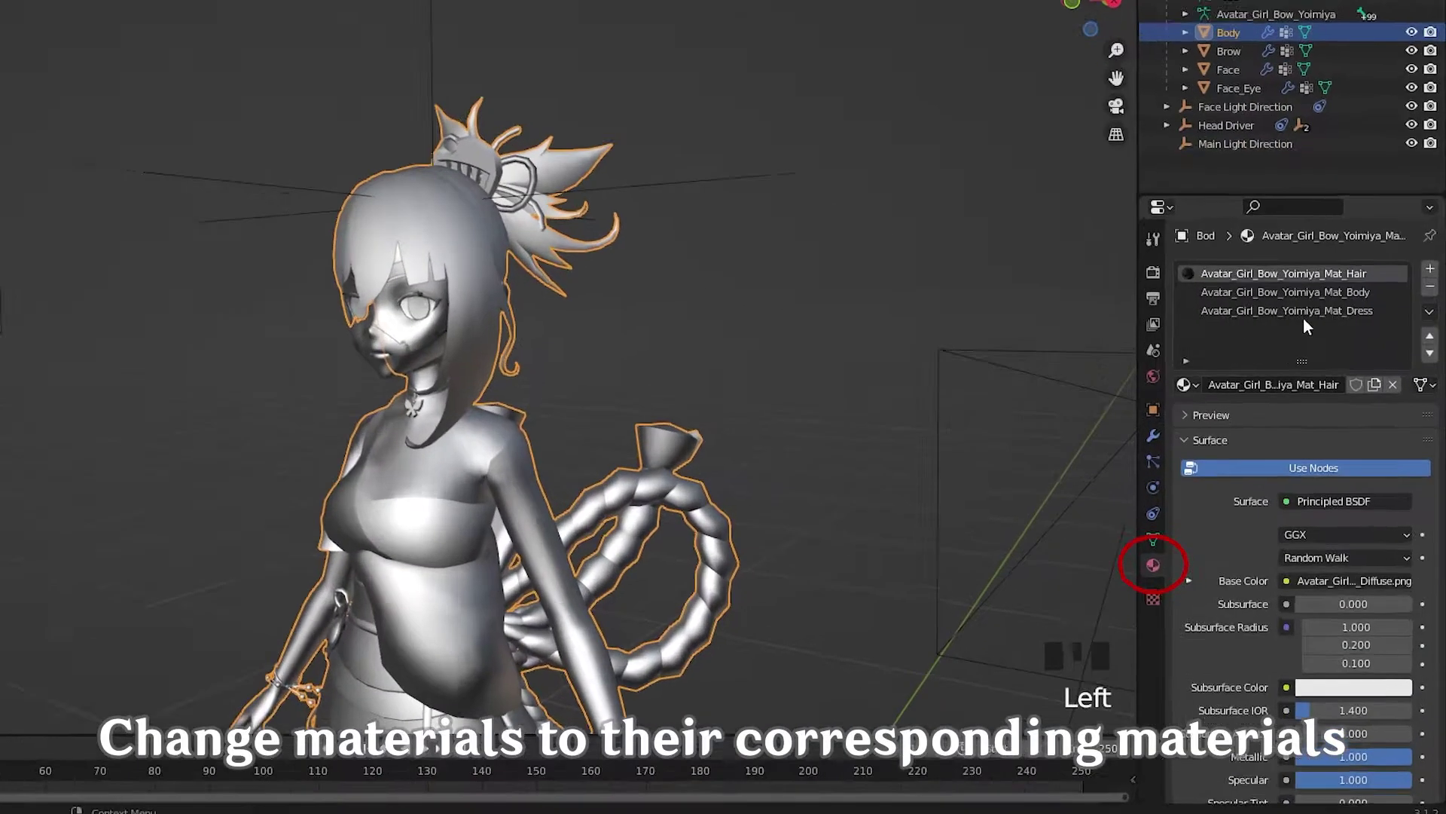
pyautogui.moveTo(482, 407); pyautogui.dragTo(633, 414, button='middle')
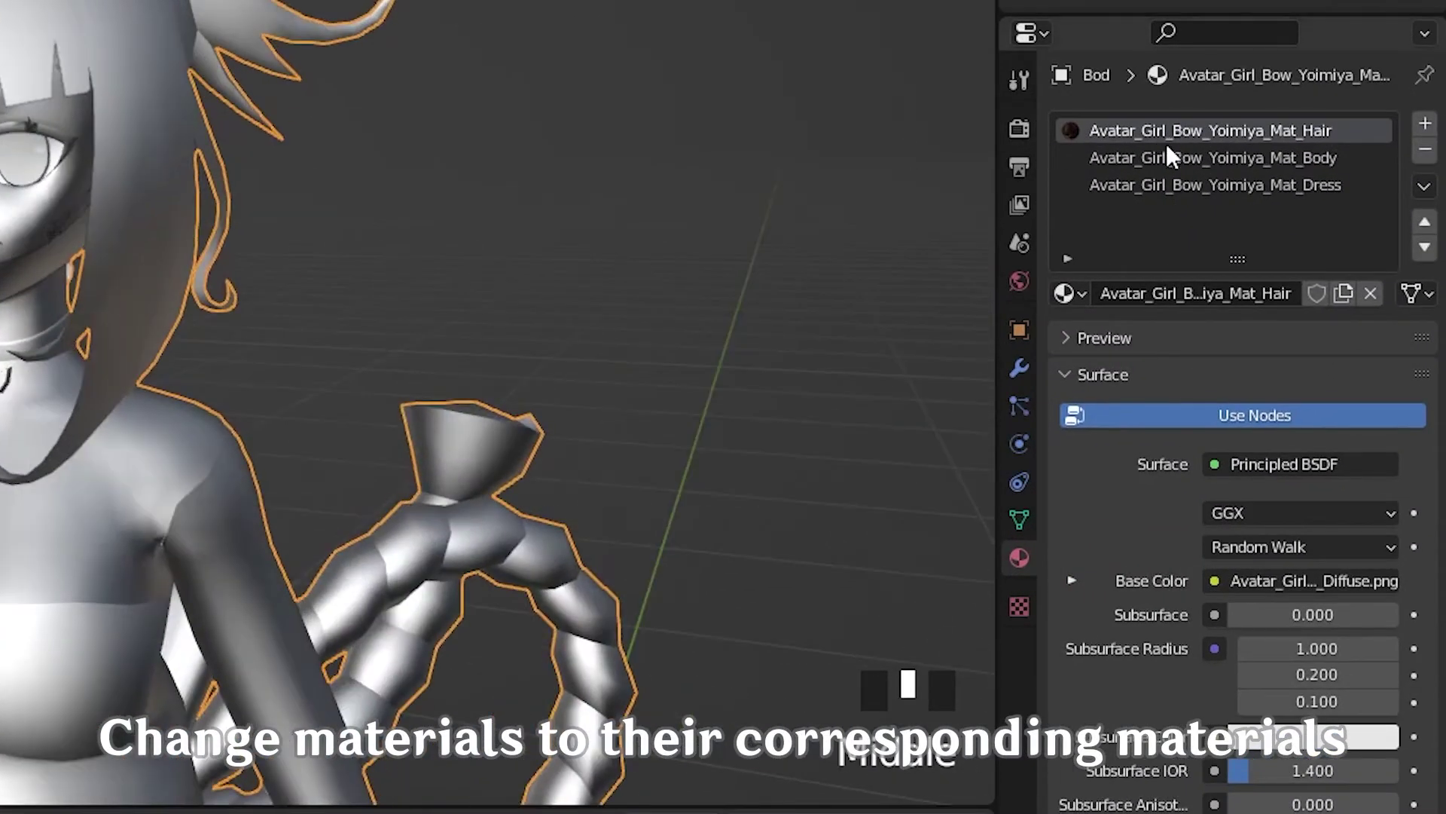
pyautogui.click(1062, 295)
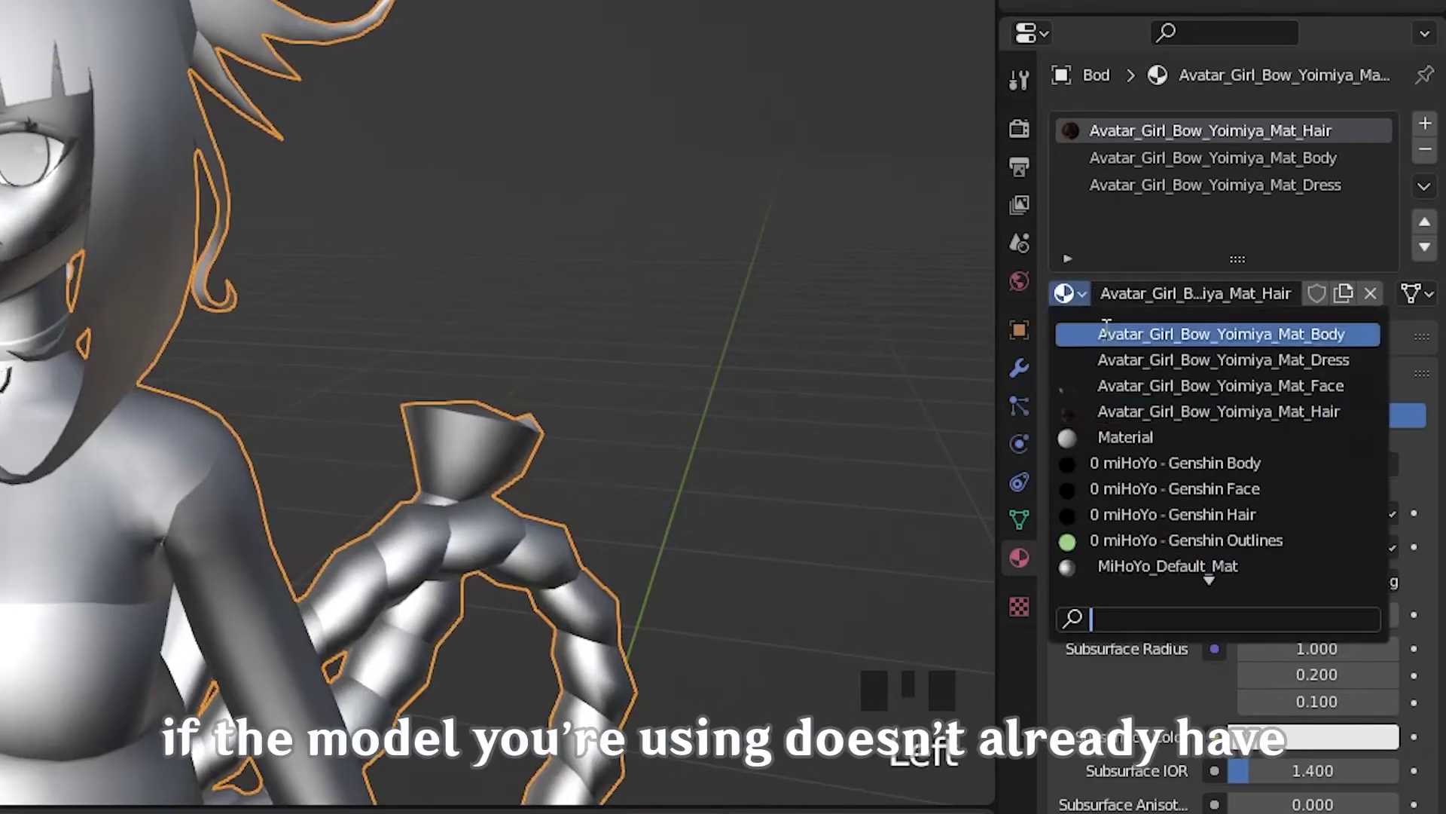
pyautogui.write('ha')
pyautogui.click(1263, 340)
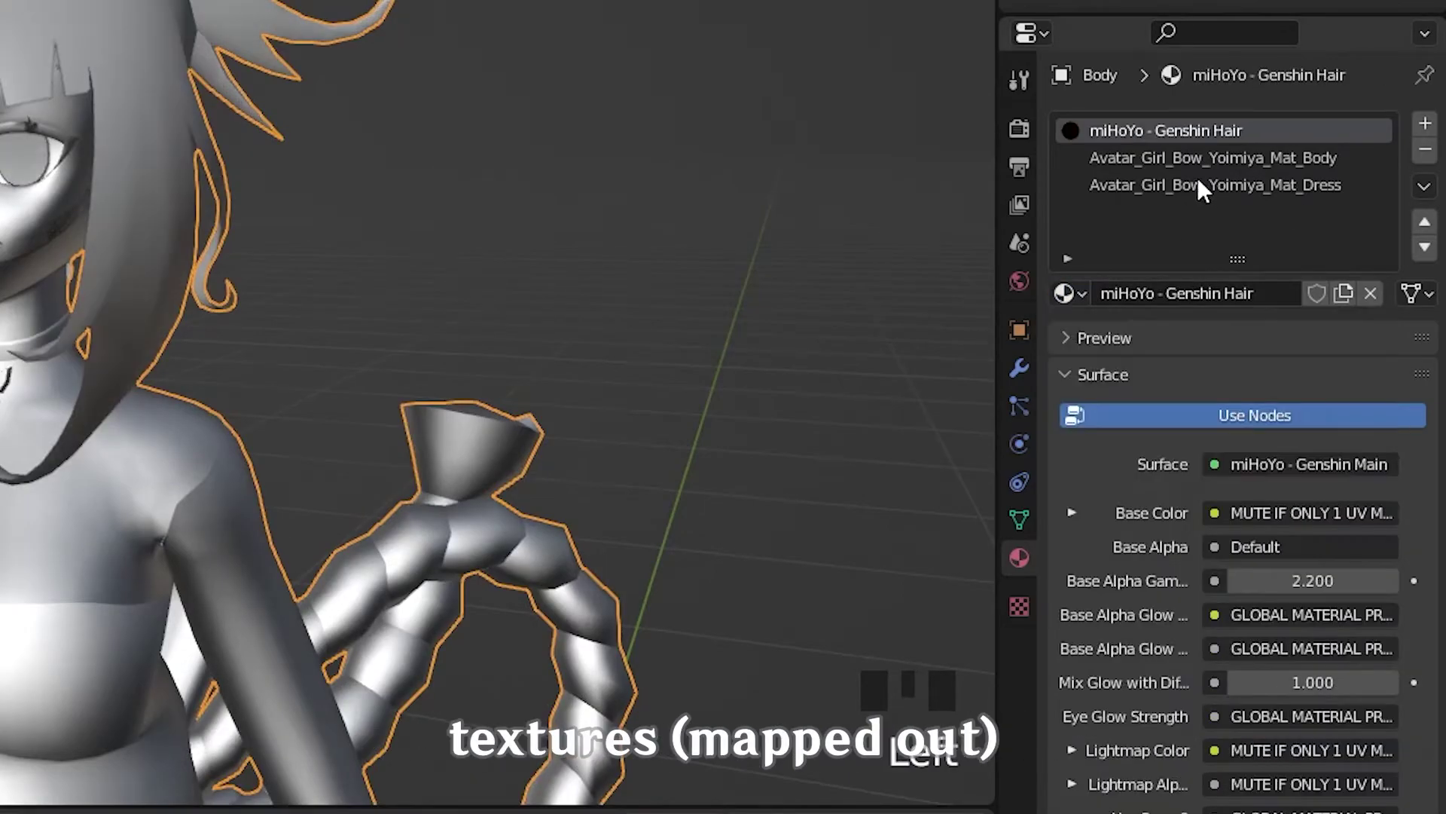
# Replace the Avatar_Girl_Bow_Yoimiya_Mat_Body material of the Body mesh with miHoYo - Genshin Body
pyautogui.click(1206, 157)
pyautogui.click(1063, 294)
pyautogui.write('b')
pyautogui.click(1213, 335)
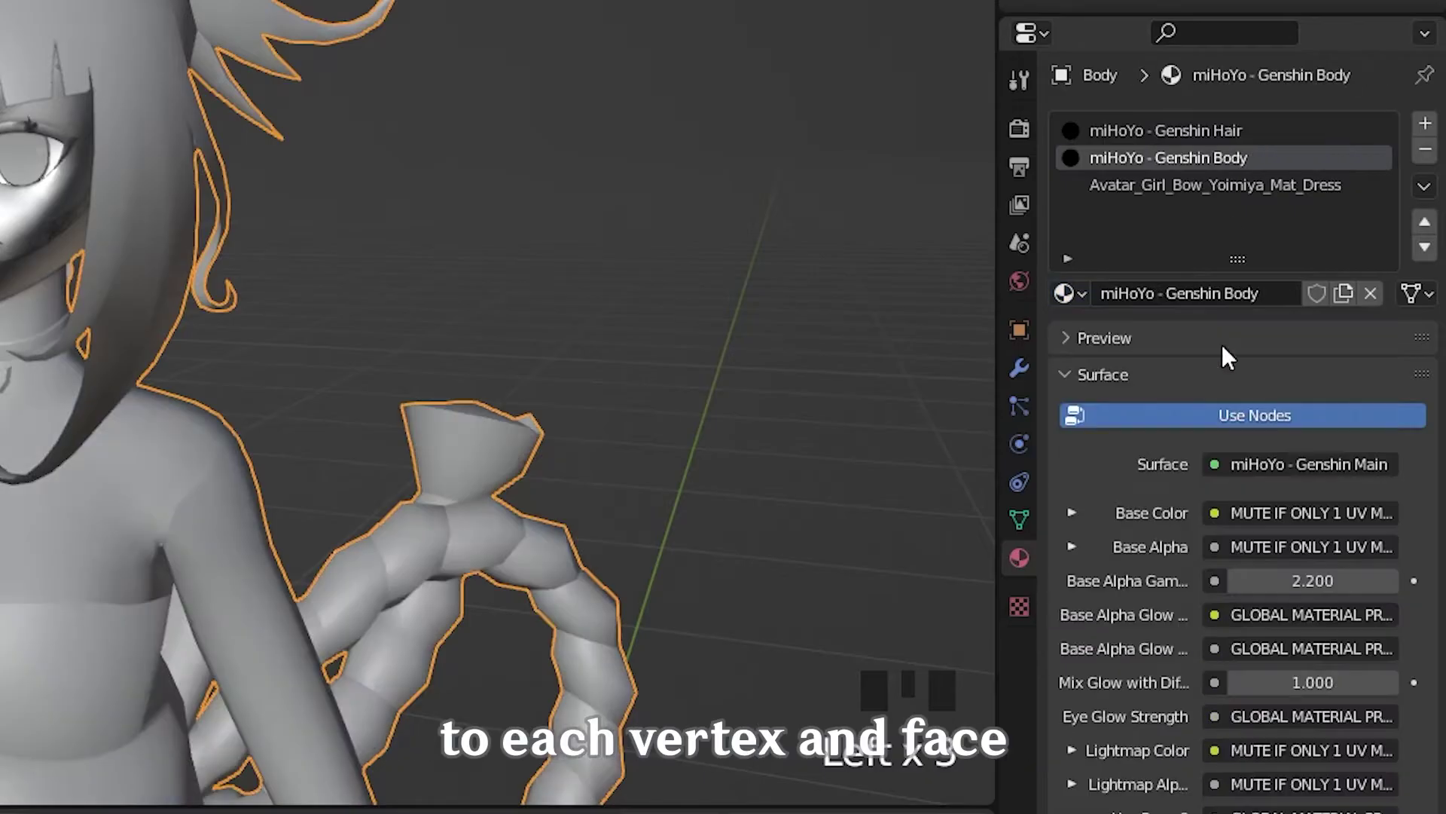
# Replace the dress material of the Body mesh with miHoYo - Genshin Body
pyautogui.click(1227, 186)
pyautogui.click(1088, 295)
pyautogui.write('b')
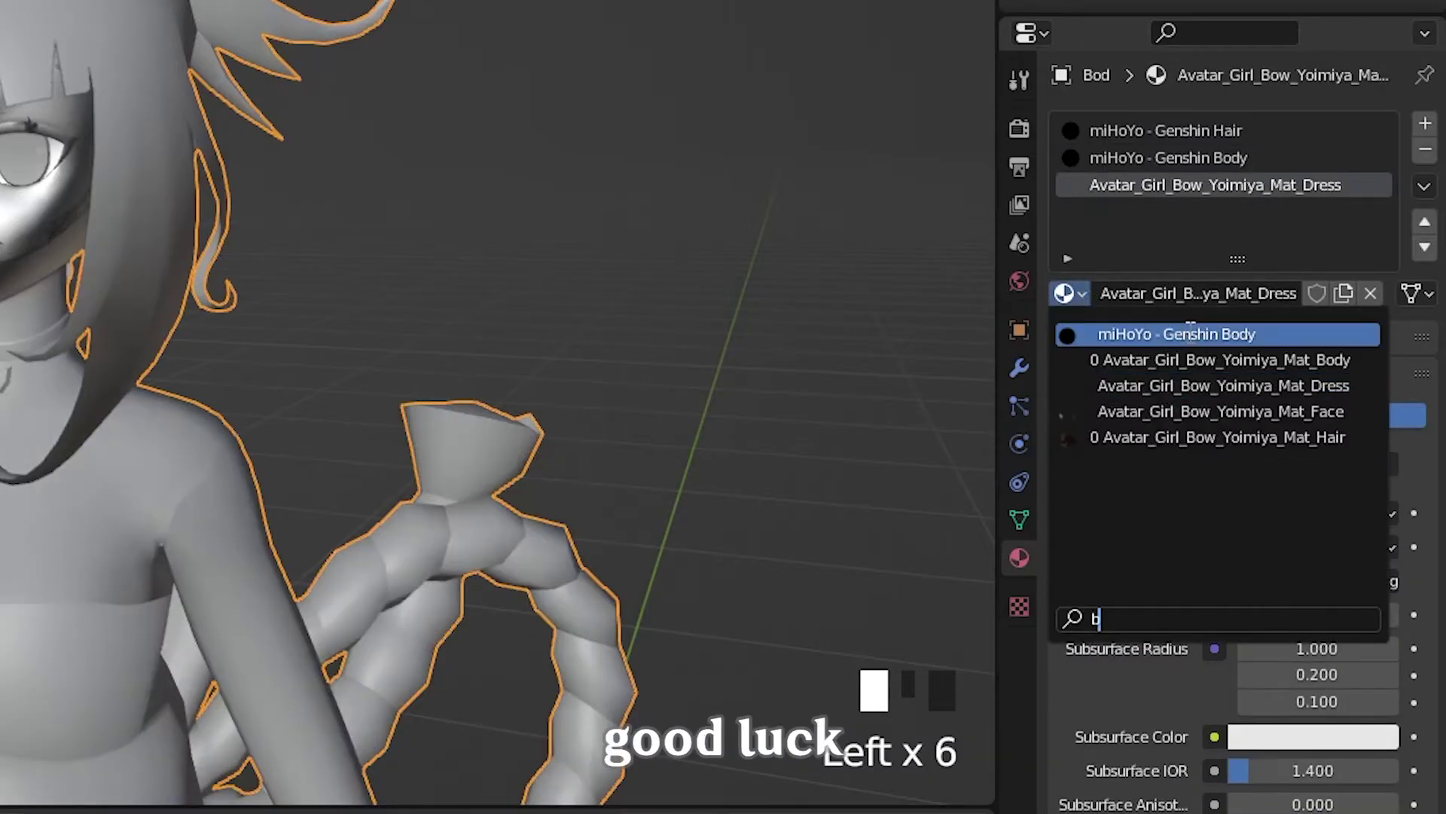
pyautogui.click(1194, 334)
# Replace the Avatar_Girl_Bow_Yoimiya_Mat_Face material of the Face_Eye mesh with miHoYo - Genshin Face
pyautogui.click(75, 215)
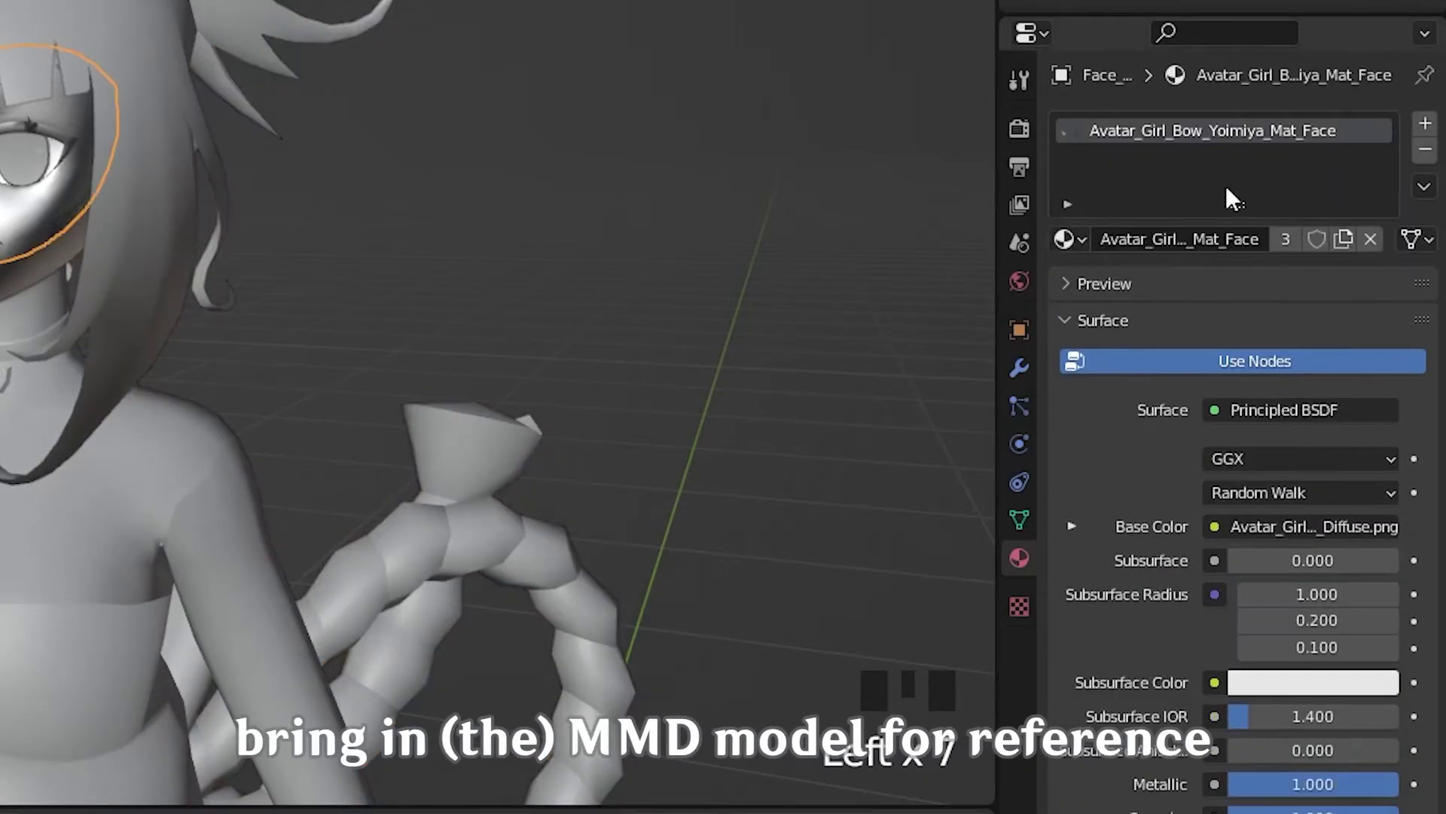
pyautogui.click(1076, 253)
pyautogui.write('face')
pyautogui.click(1179, 275)
# Replace the Avatar_Girl_Bow_Yoimiya_Mat_Face material of the Face mesh with miHoYo - Genshin Face
pyautogui.click(79, 248)
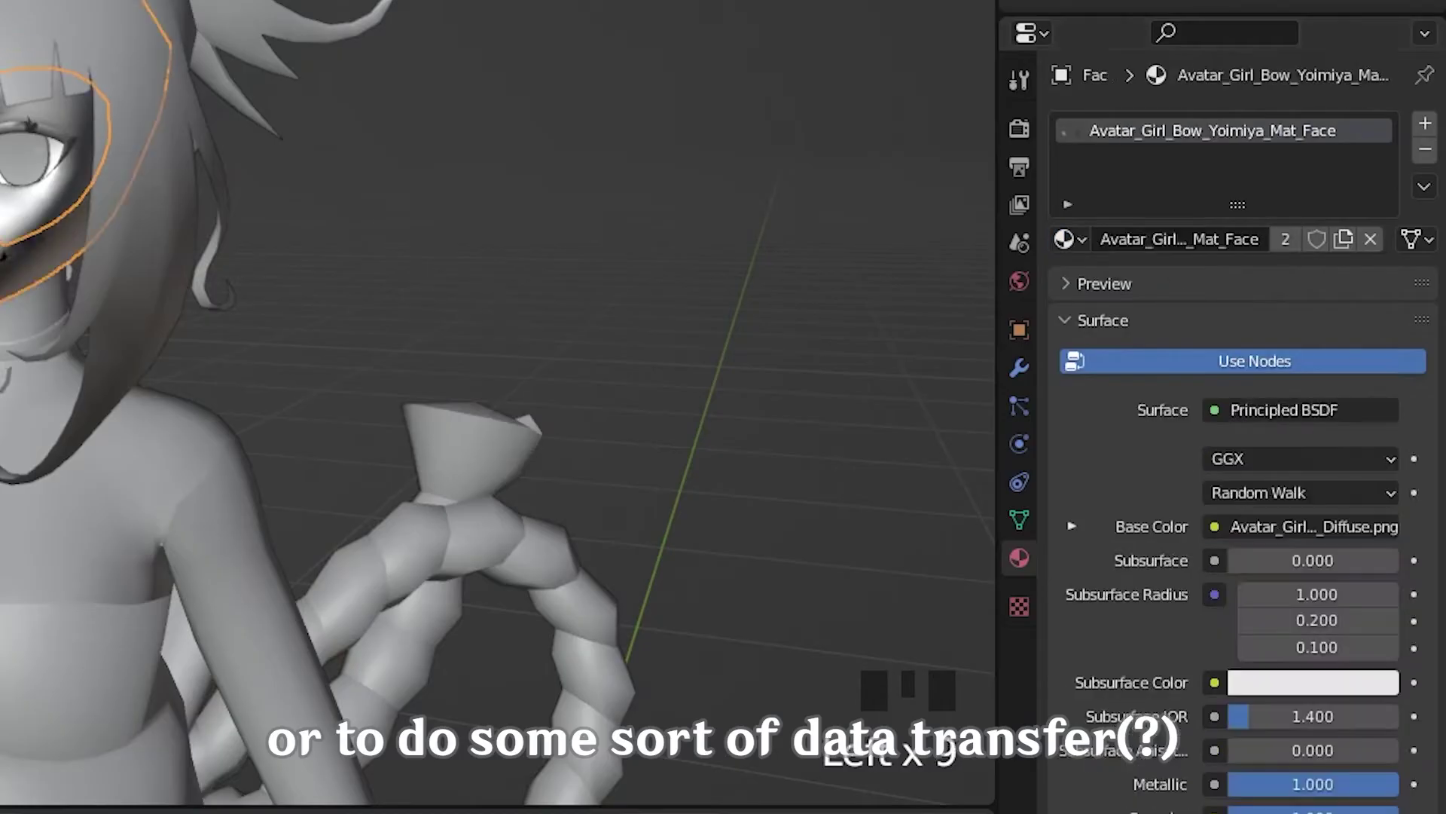
pyautogui.click(1069, 239)
pyautogui.write('face')
pyautogui.click(1178, 278)
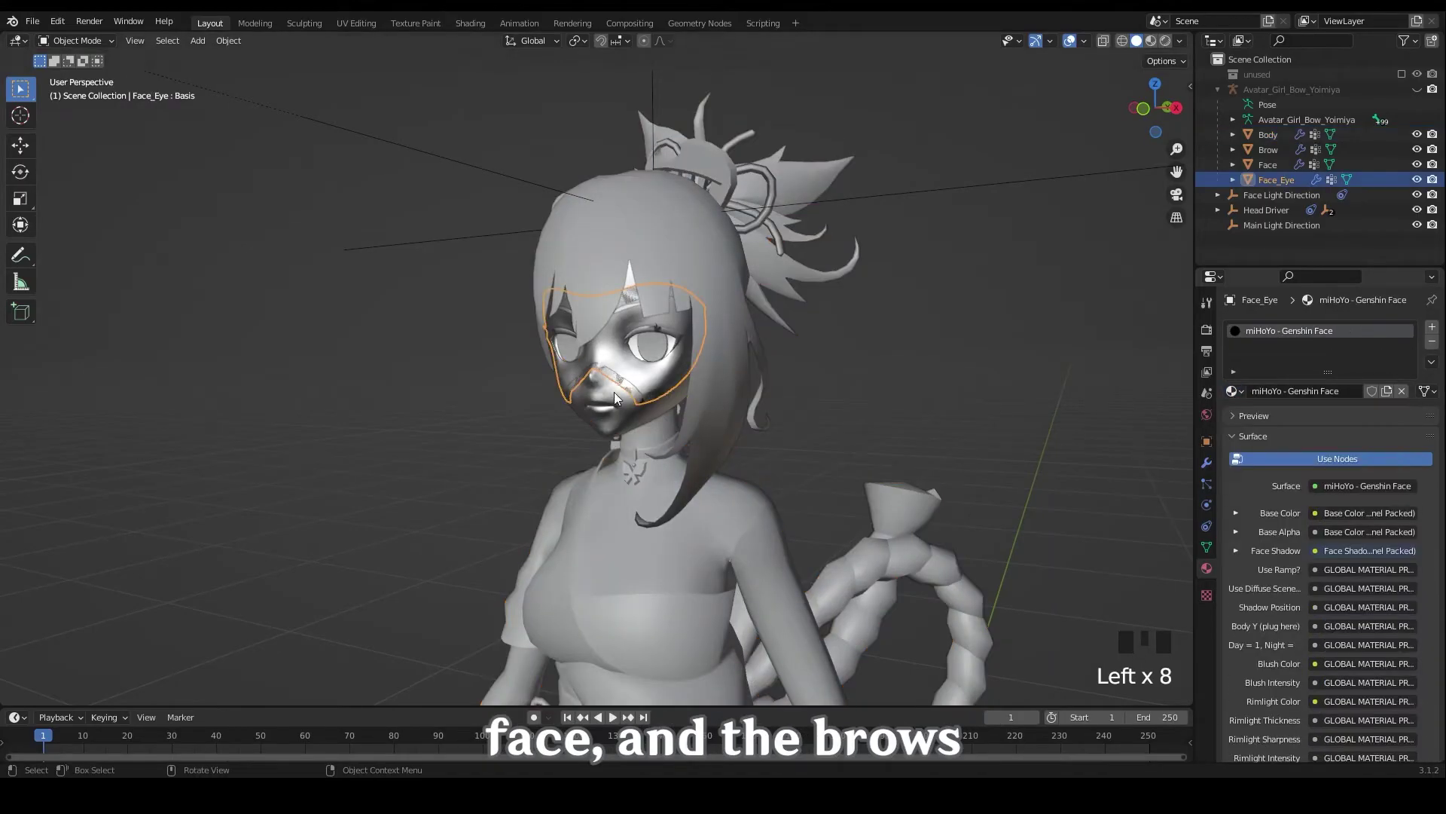
pyautogui.click(570, 388)
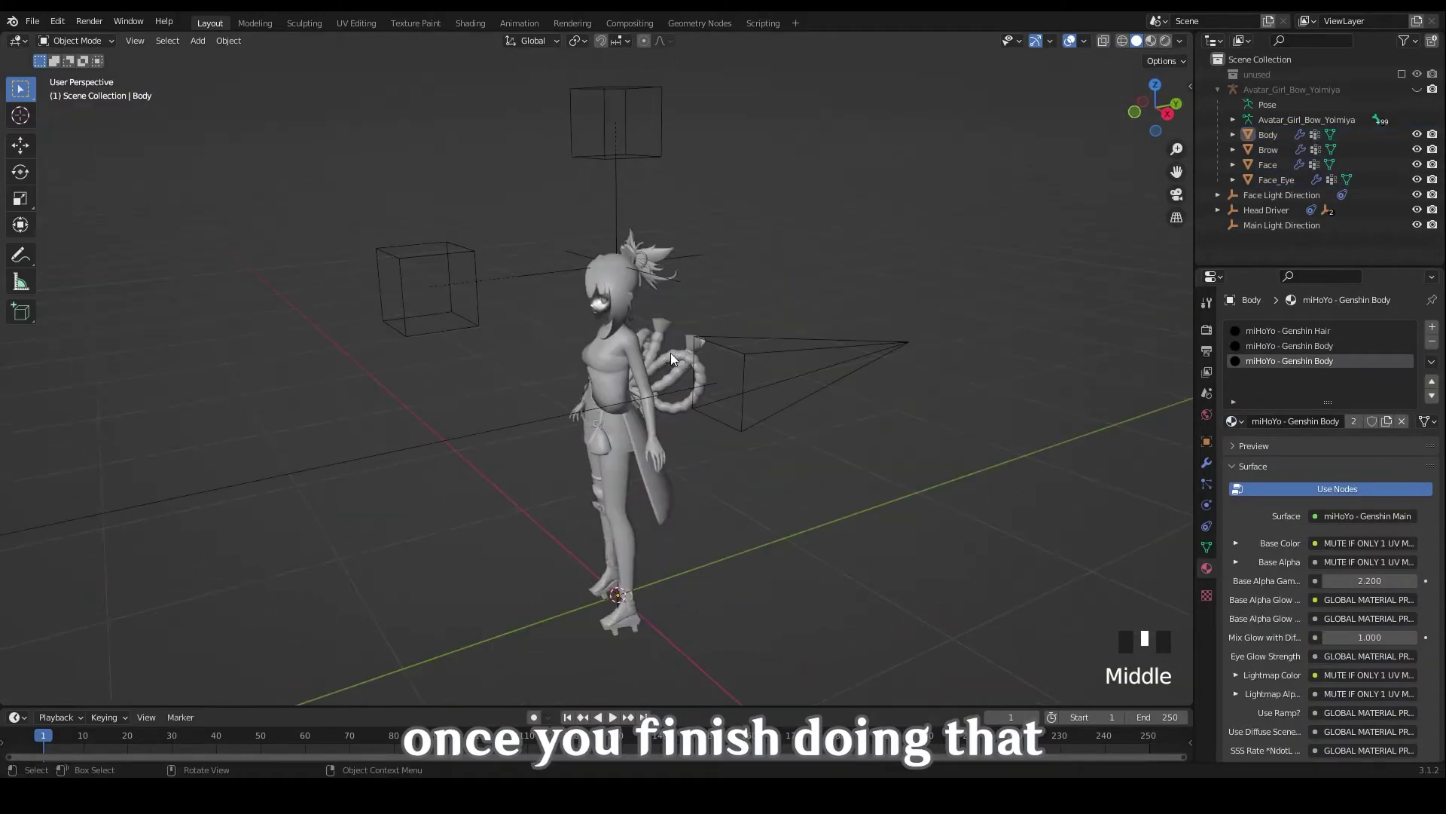
# In the Scripting workspace, open genshin-import-linear.py from the scripts folder of Blender-miHoYo-Shaders-main (Festivity)
pyautogui.click(763, 23)
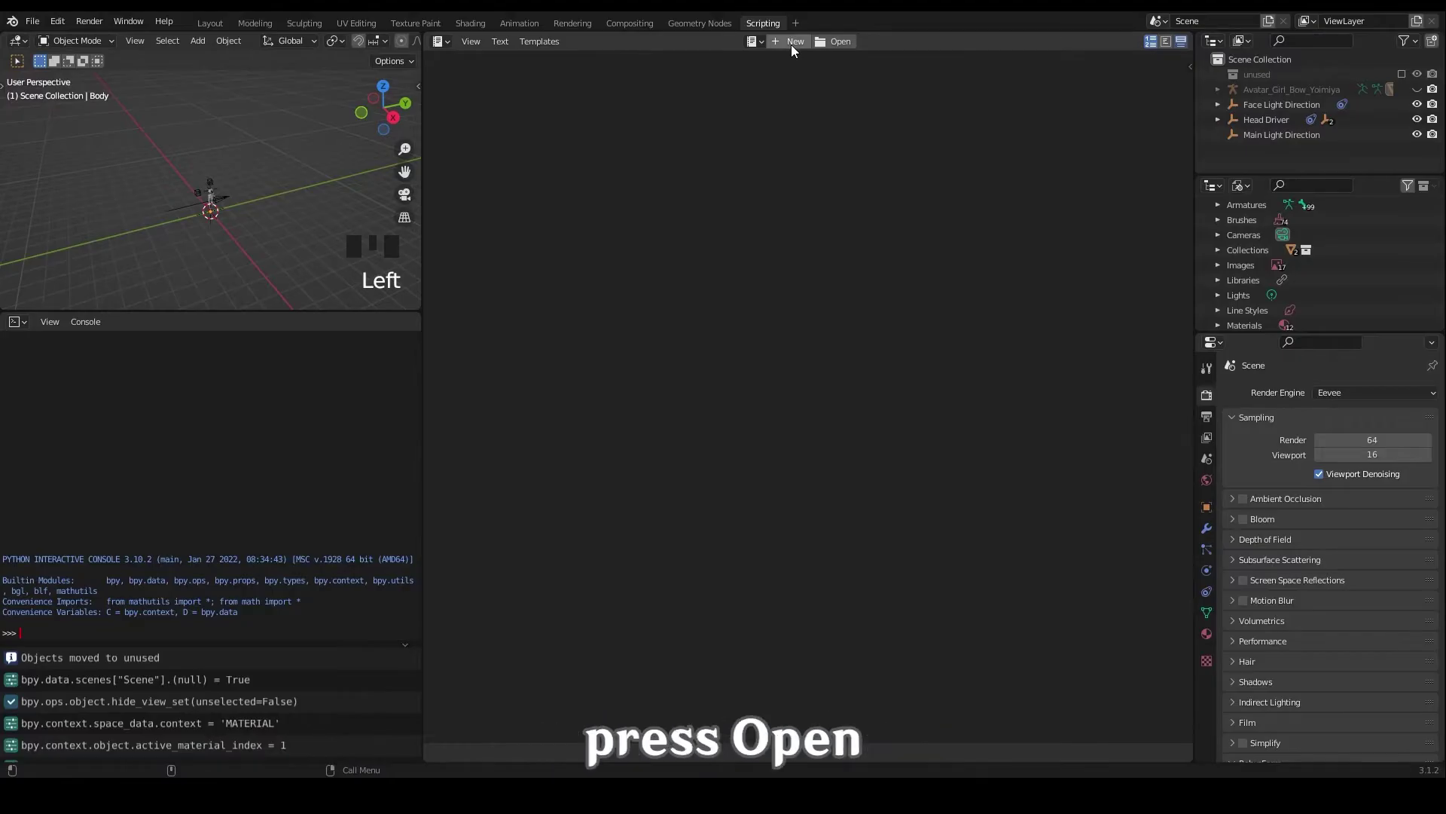
pyautogui.click(836, 41)
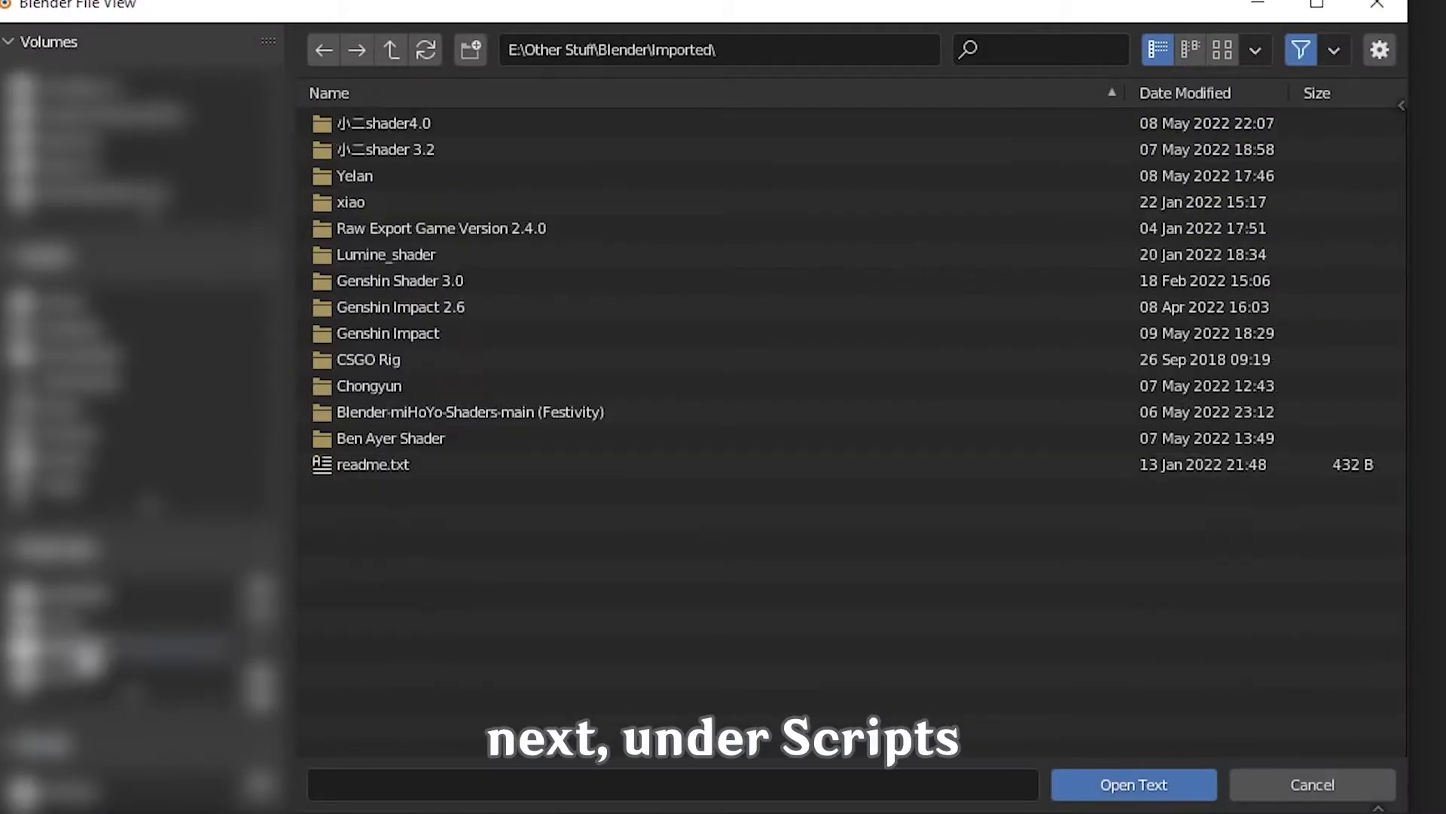
pyautogui.doubleClick(408, 413)
pyautogui.click(419, 123)
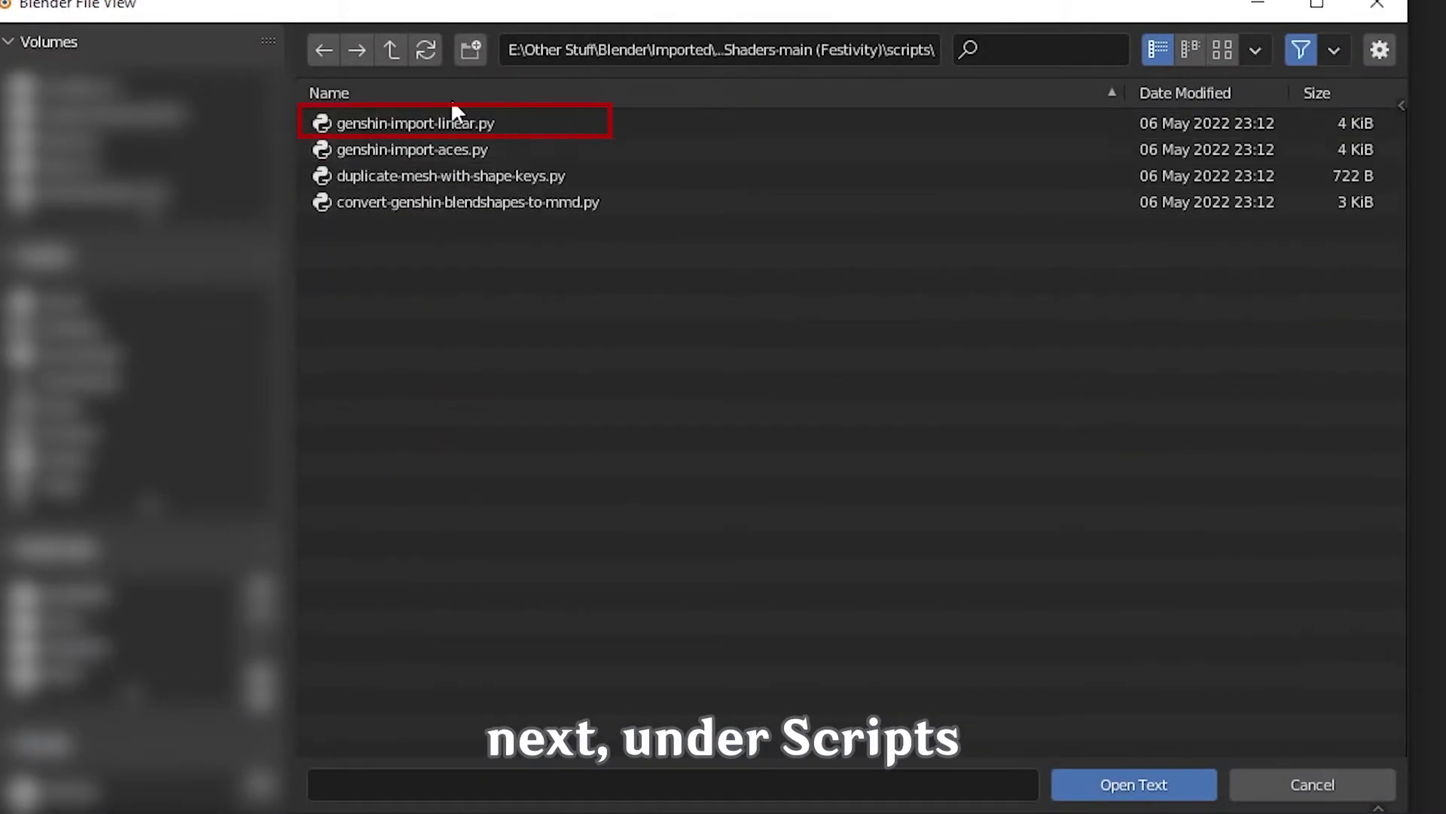
pyautogui.click(520, 125)
pyautogui.click(1134, 784)
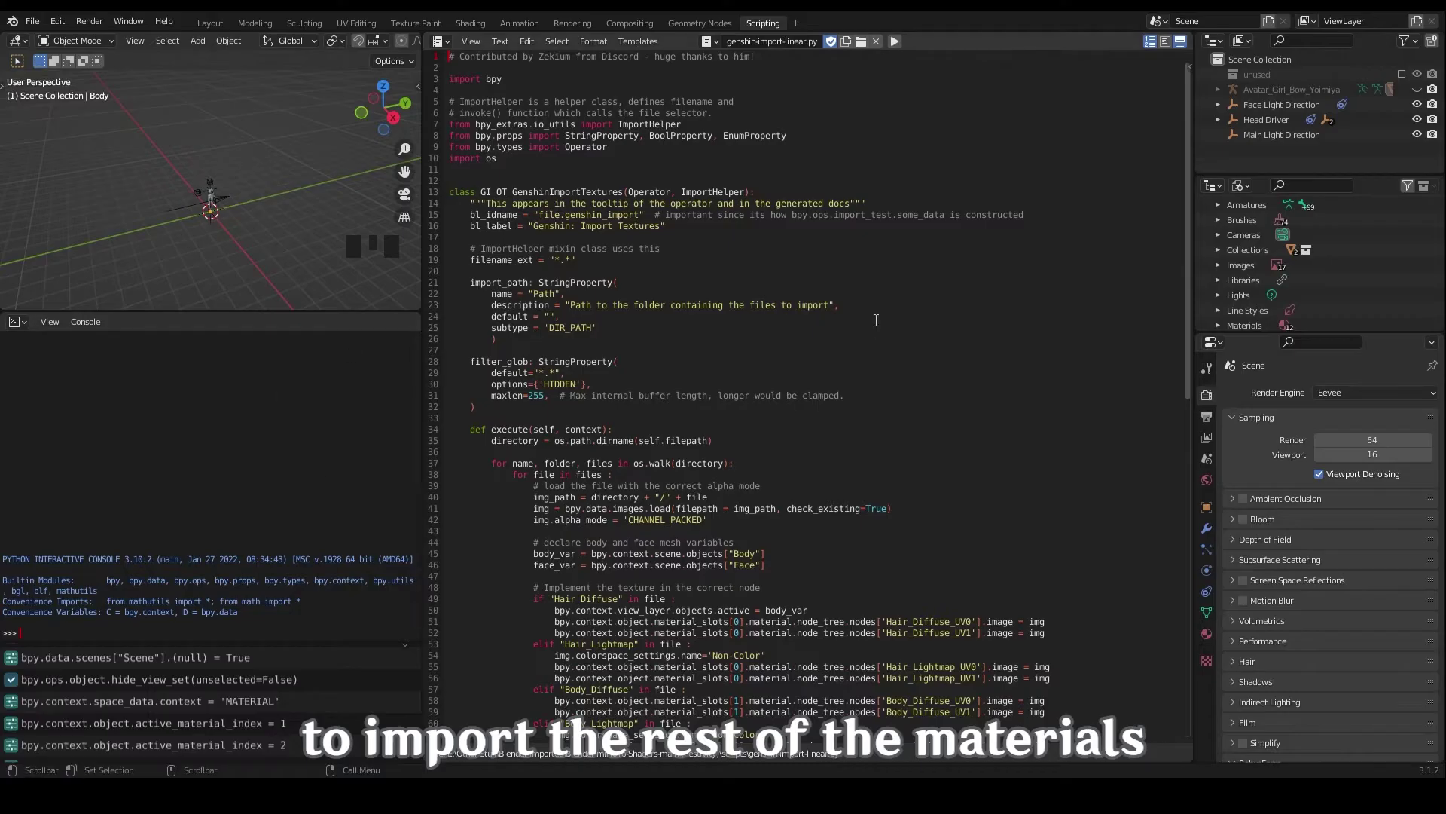
# Run the genshin-import-linear.py script several times to register the texture import operator
pyautogui.click(901, 42)
pyautogui.click(898, 42)
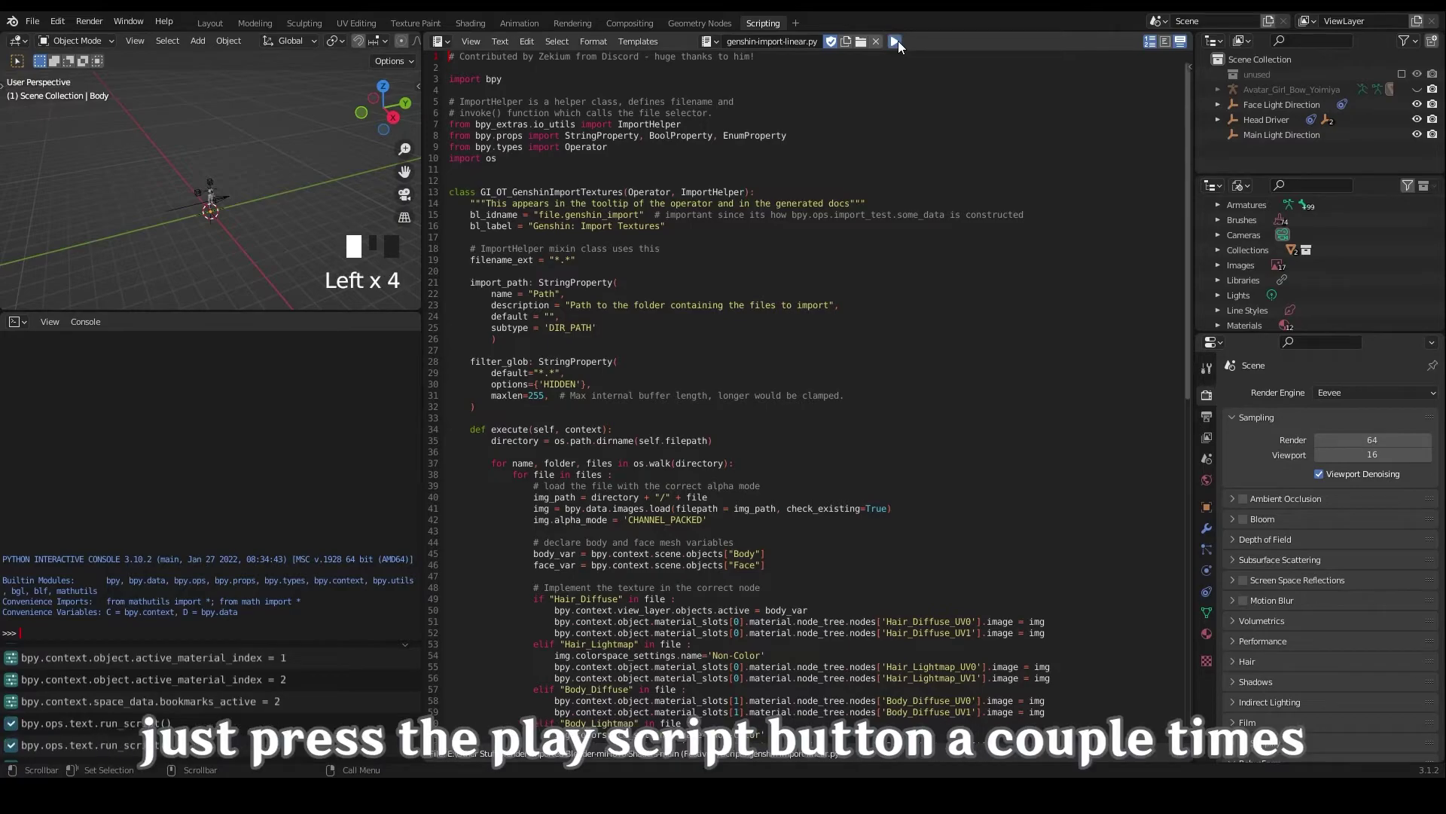
pyautogui.click(898, 41)
pyautogui.click(898, 42)
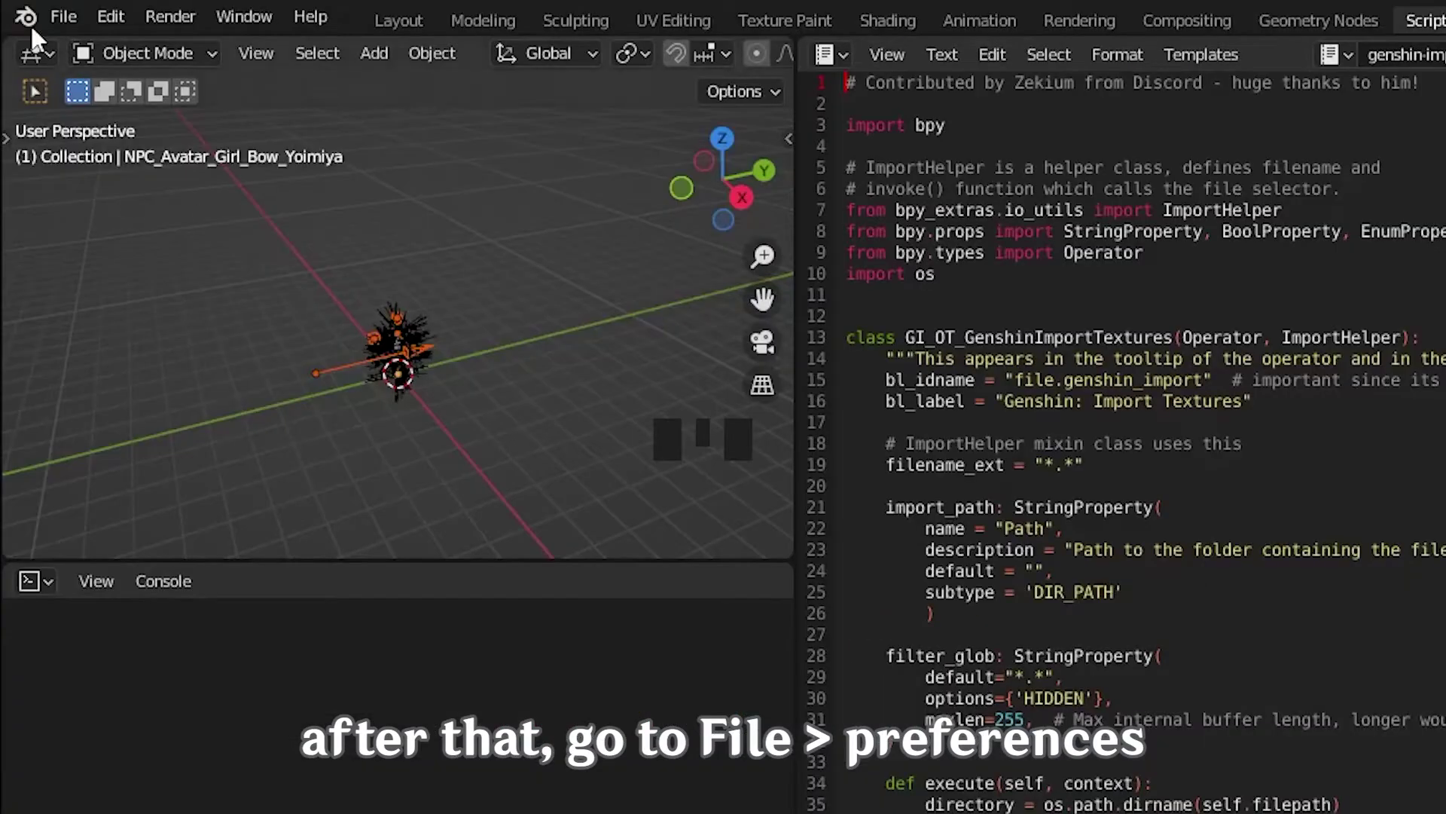
# Open the Interface section of the Blender Preferences
pyautogui.click(57, 21)
pyautogui.click(107, 270)
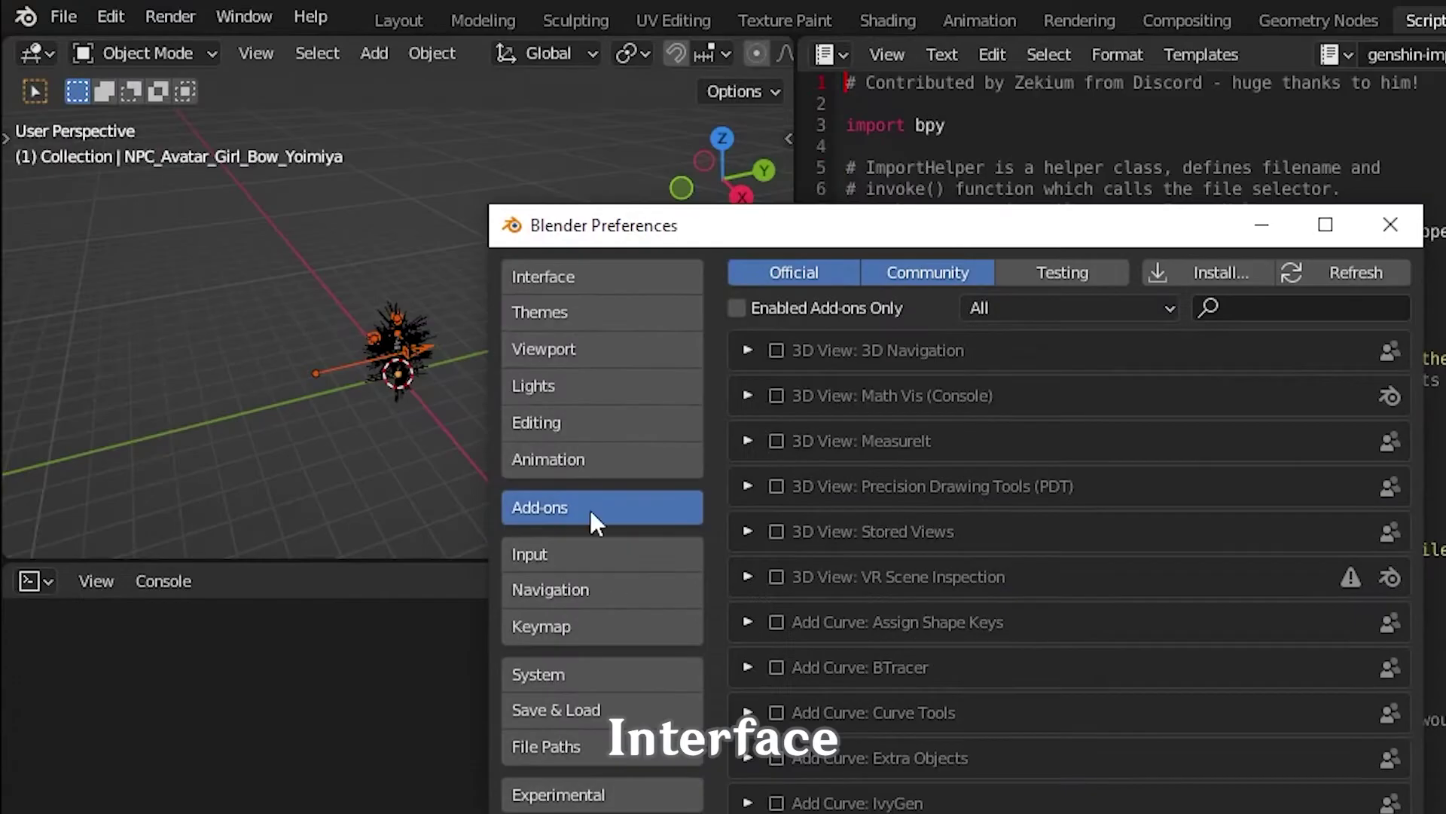
pyautogui.click(572, 276)
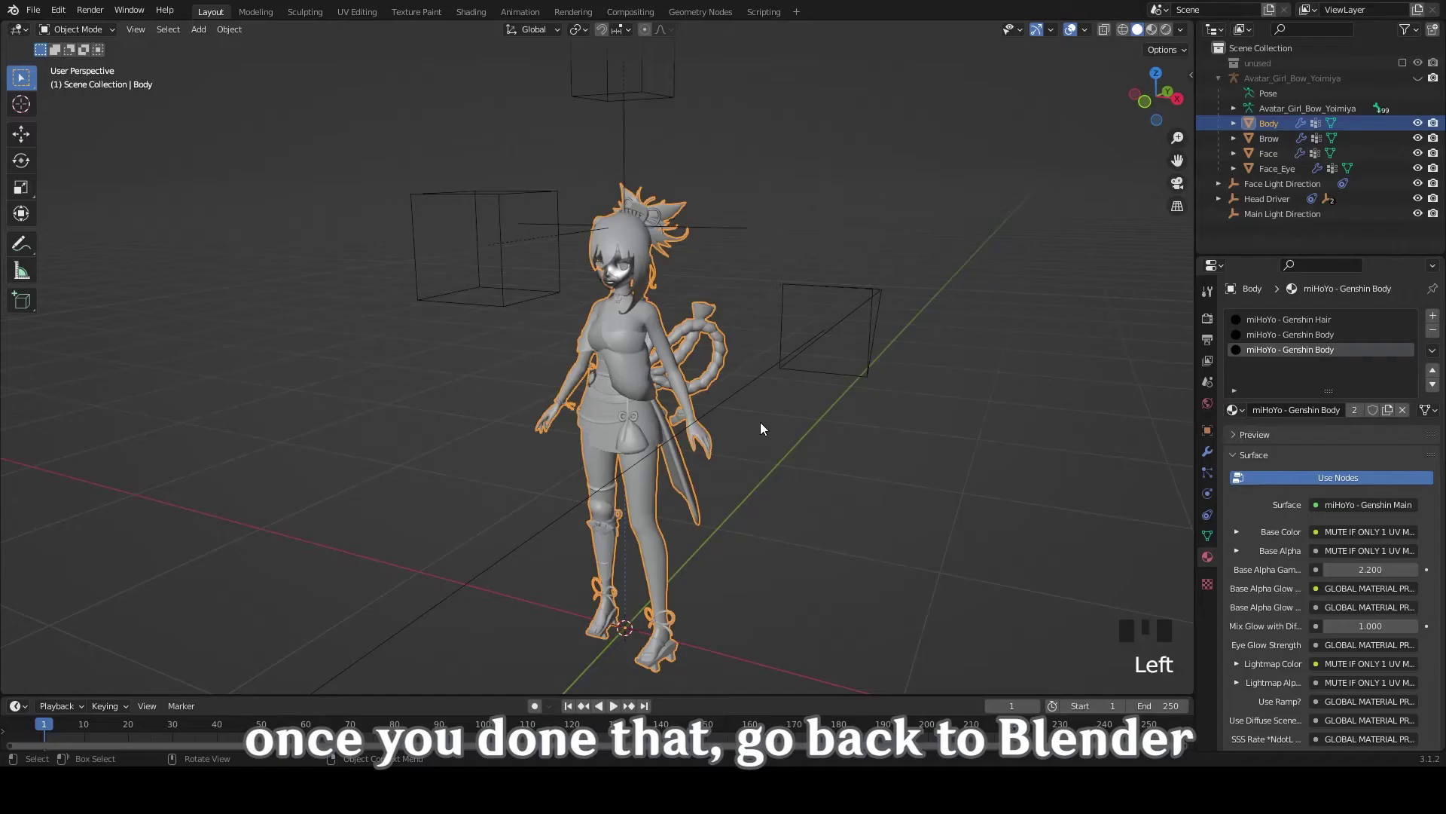
# Find the Genshin: Import Textures operator and import the textures from the Yoimiya folder in Downloads
pyautogui.press('F3')
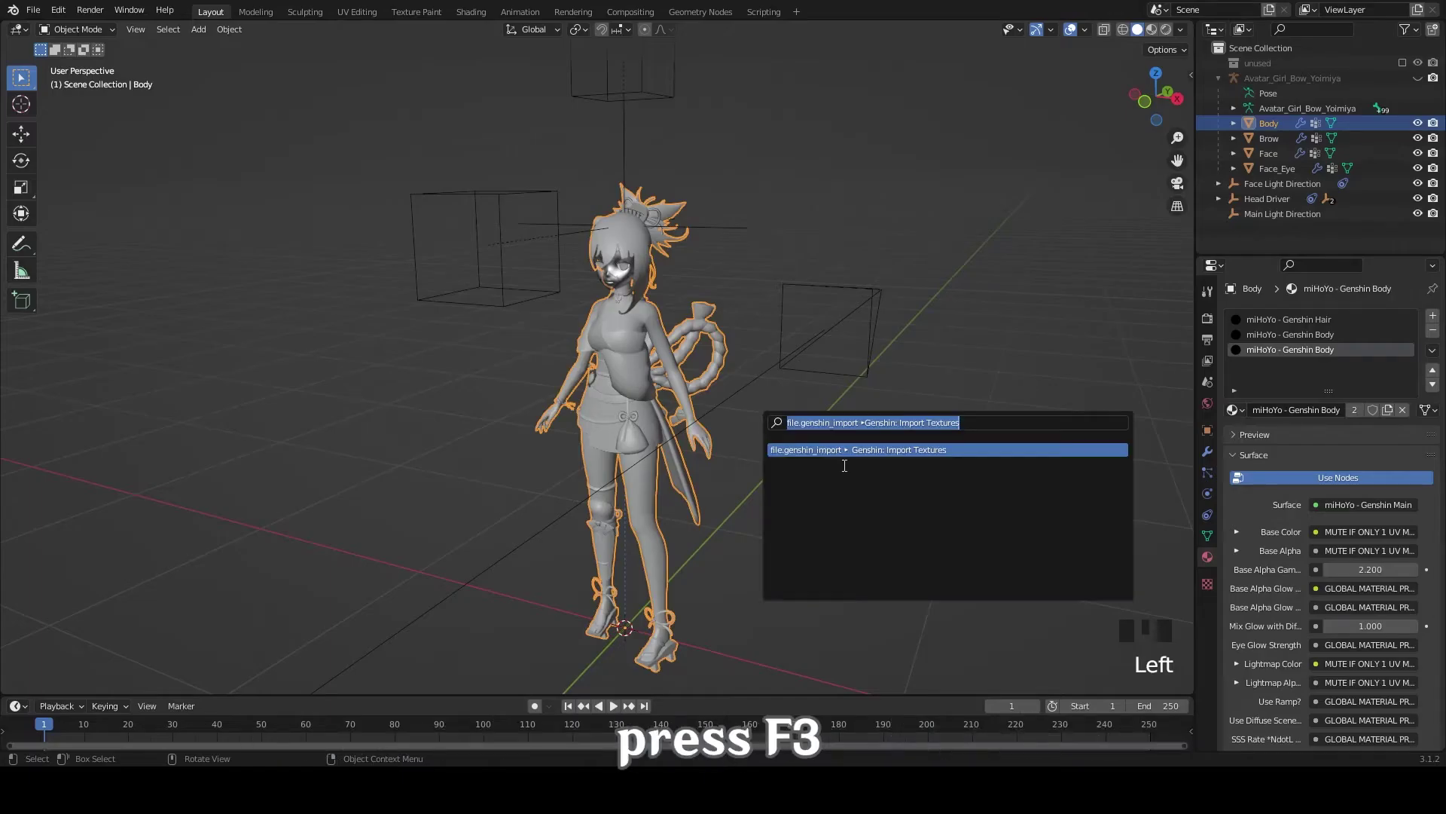
pyautogui.write('genshin m')
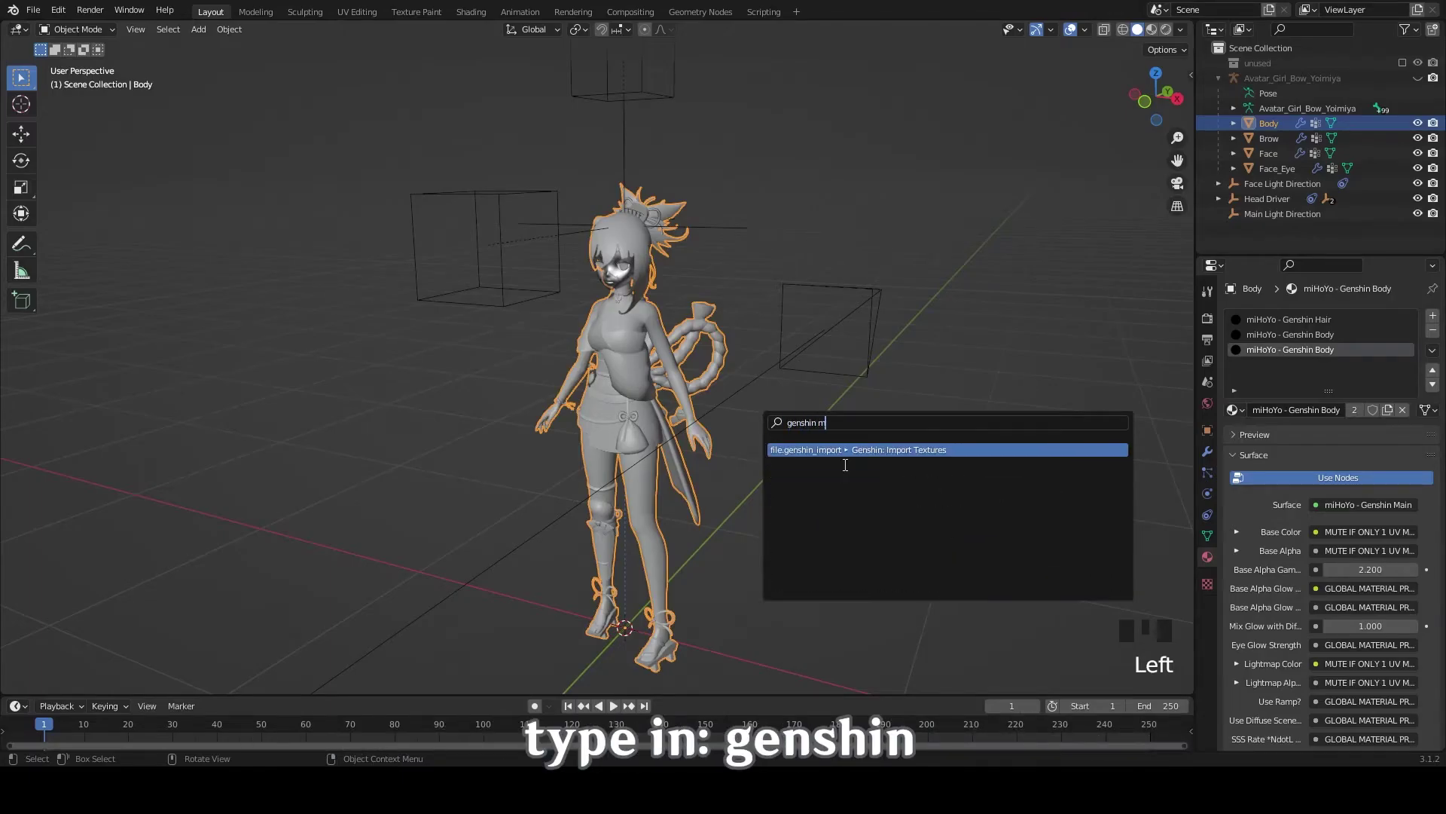
pyautogui.press('BackSpace')
pyautogui.press('BackSpace')
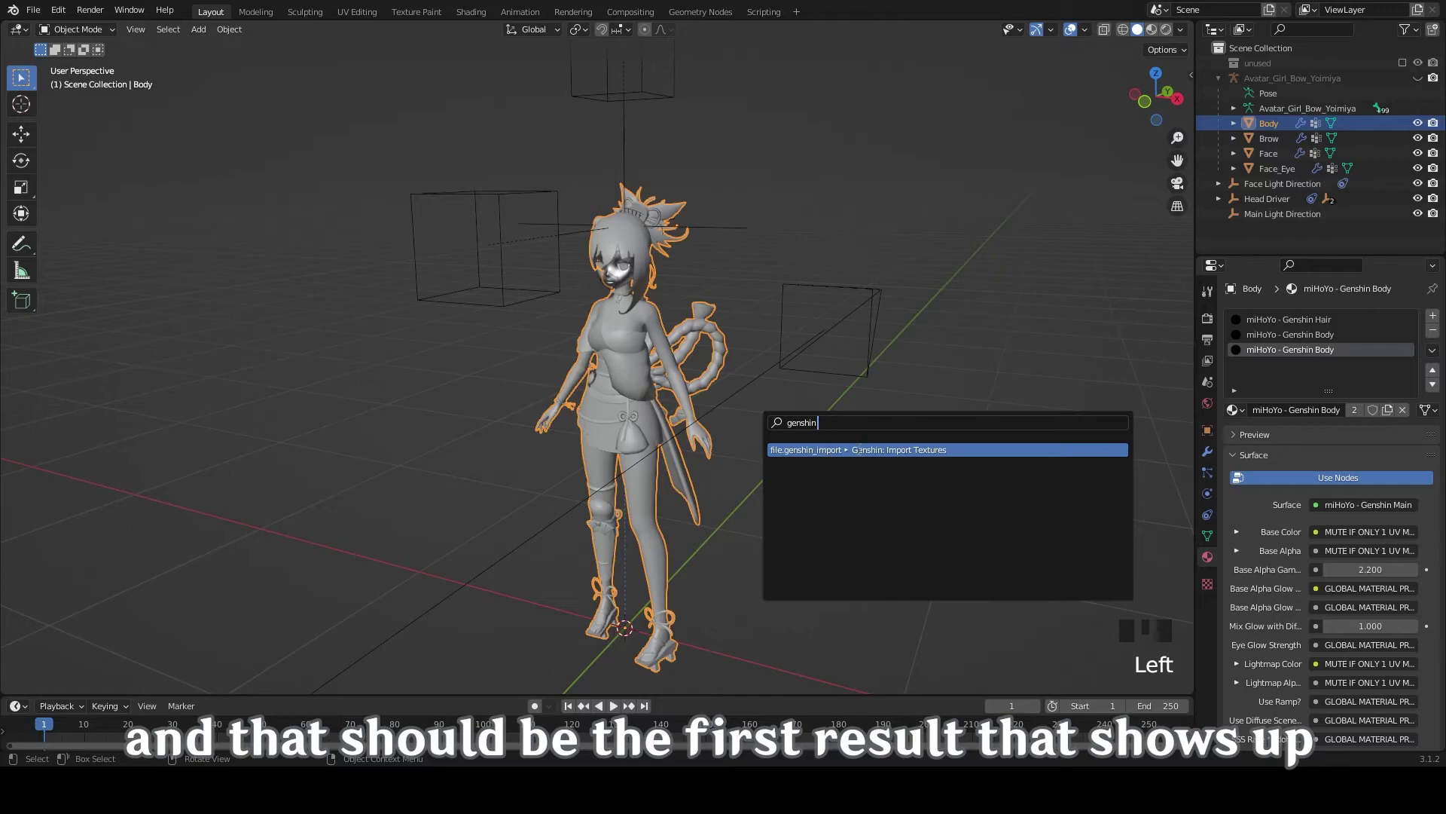
pyautogui.click(858, 449)
pyautogui.click(401, 56)
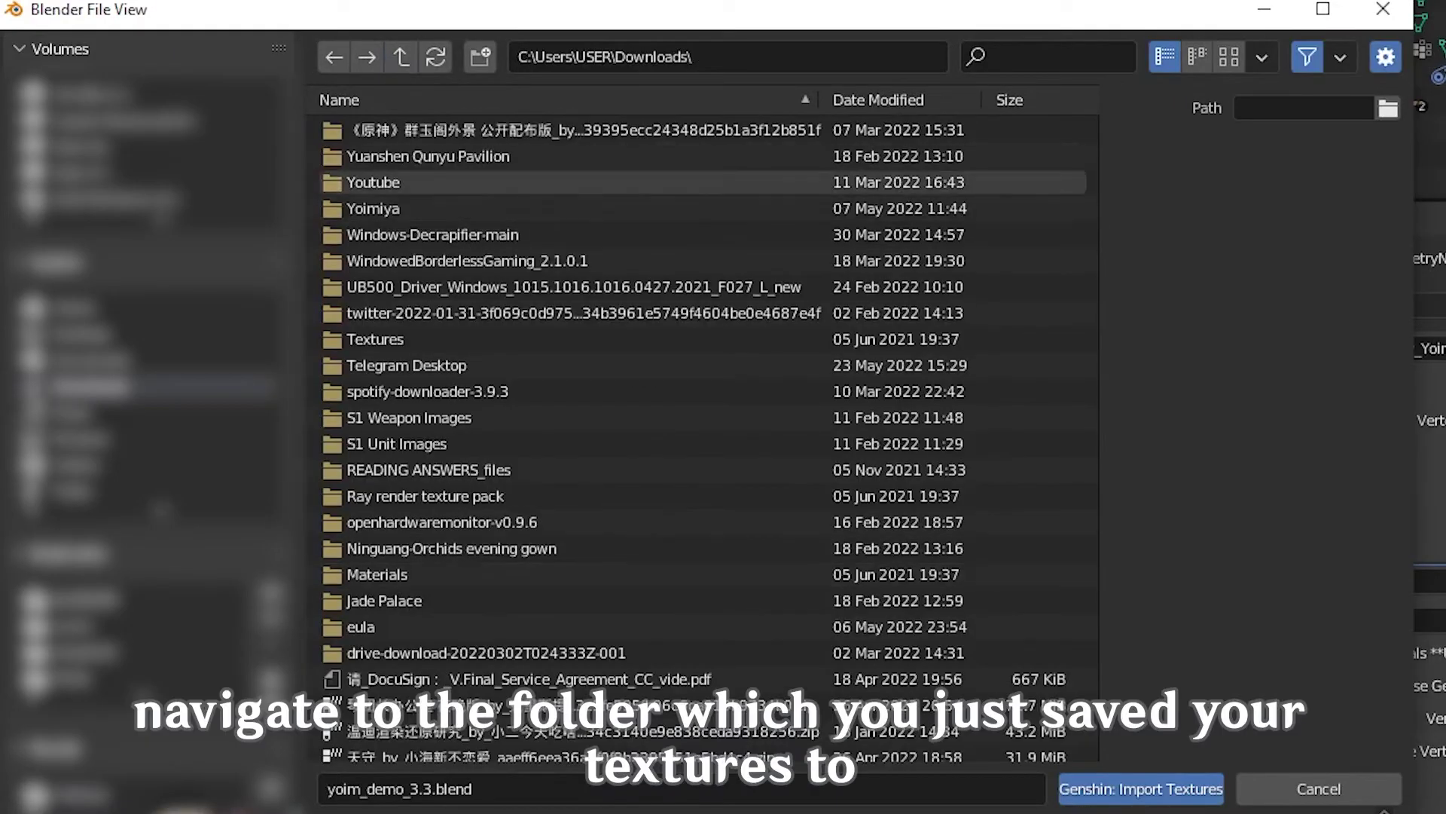
pyautogui.click(373, 208)
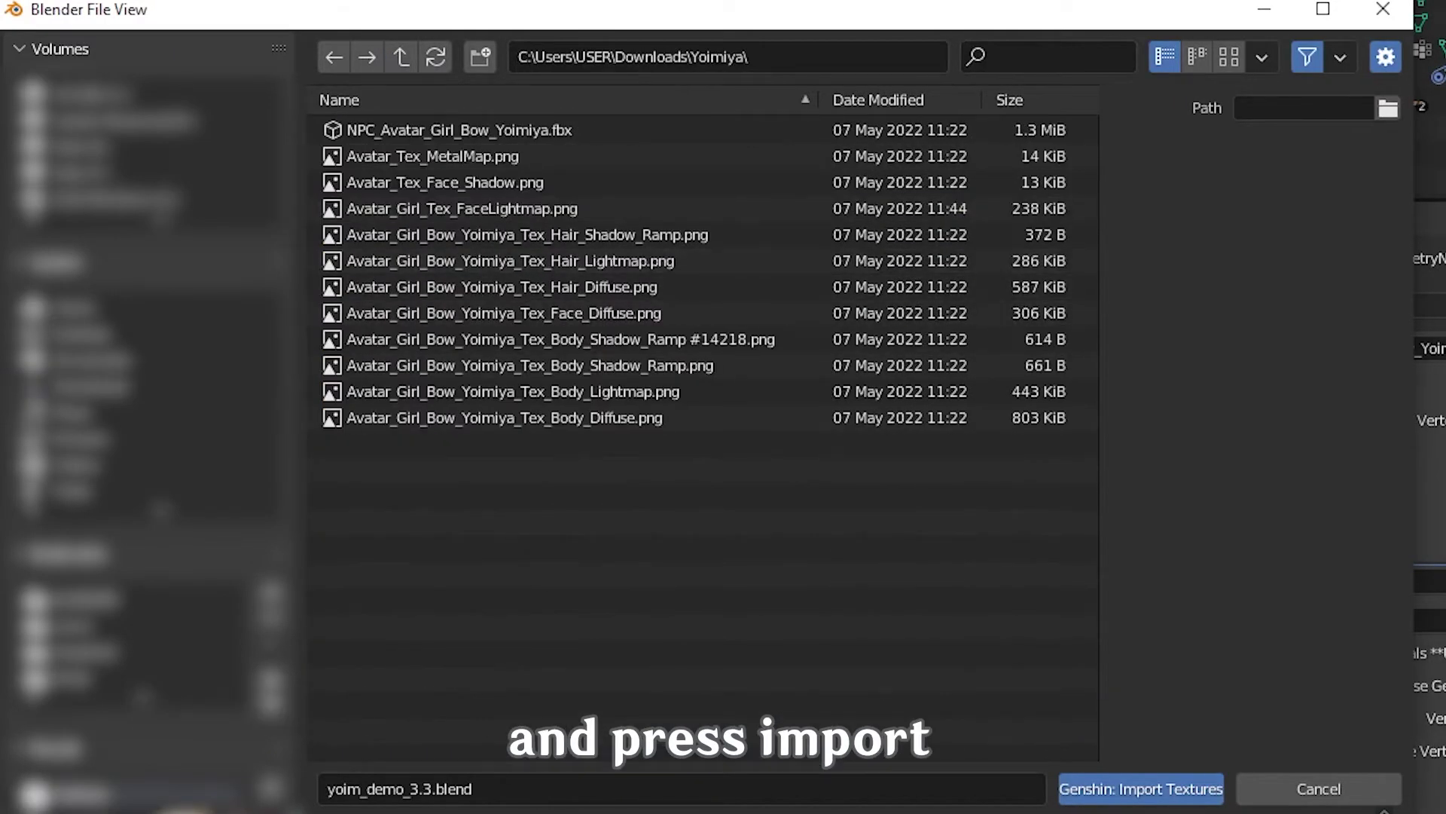
pyautogui.click(1141, 789)
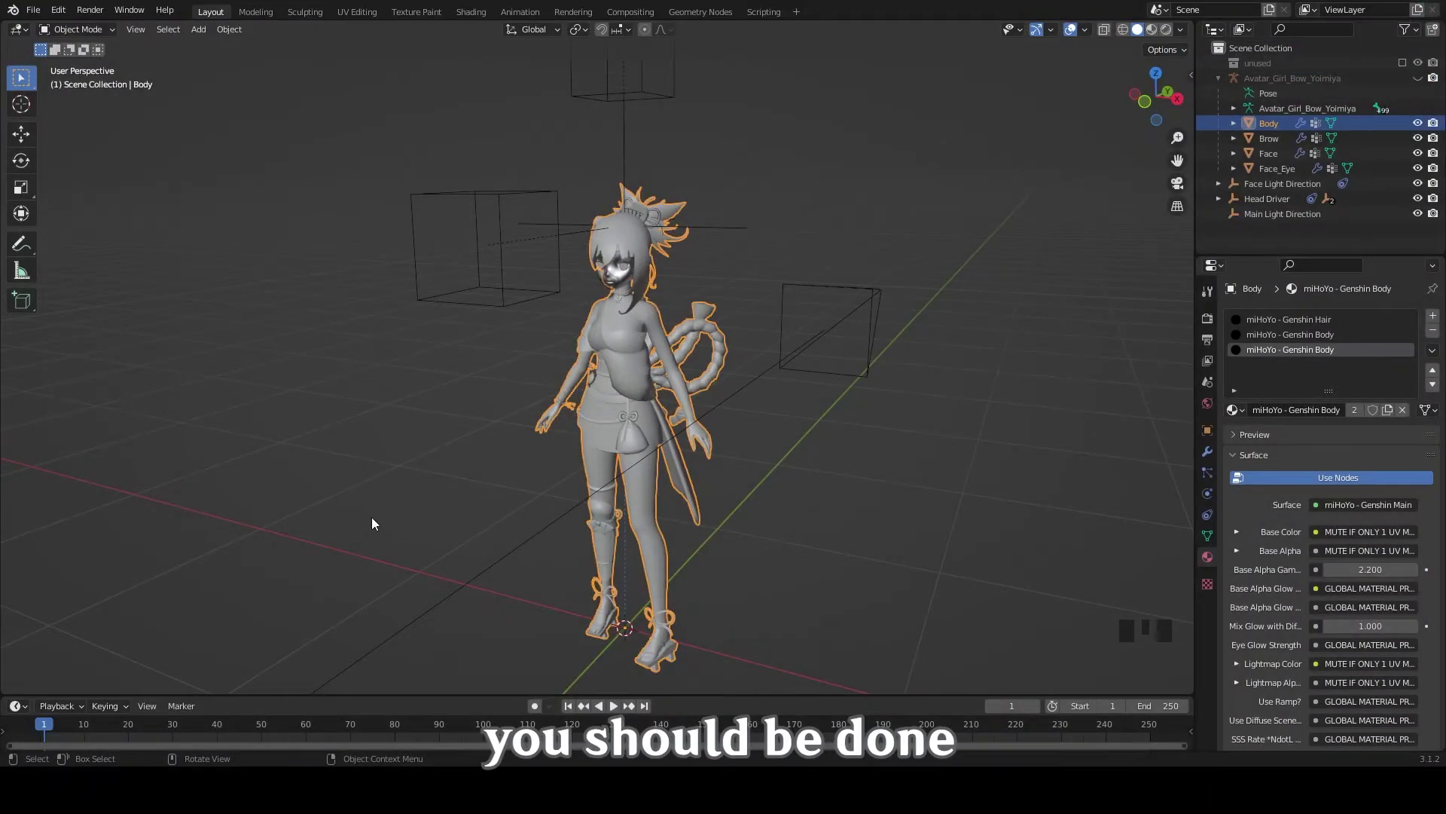
# Switch the viewport to rendered shading and examine the textured Yoimiya model up close
pyautogui.moveTo(516, 315); pyautogui.dragTo(747, 381, button='middle')
pyautogui.press('z')
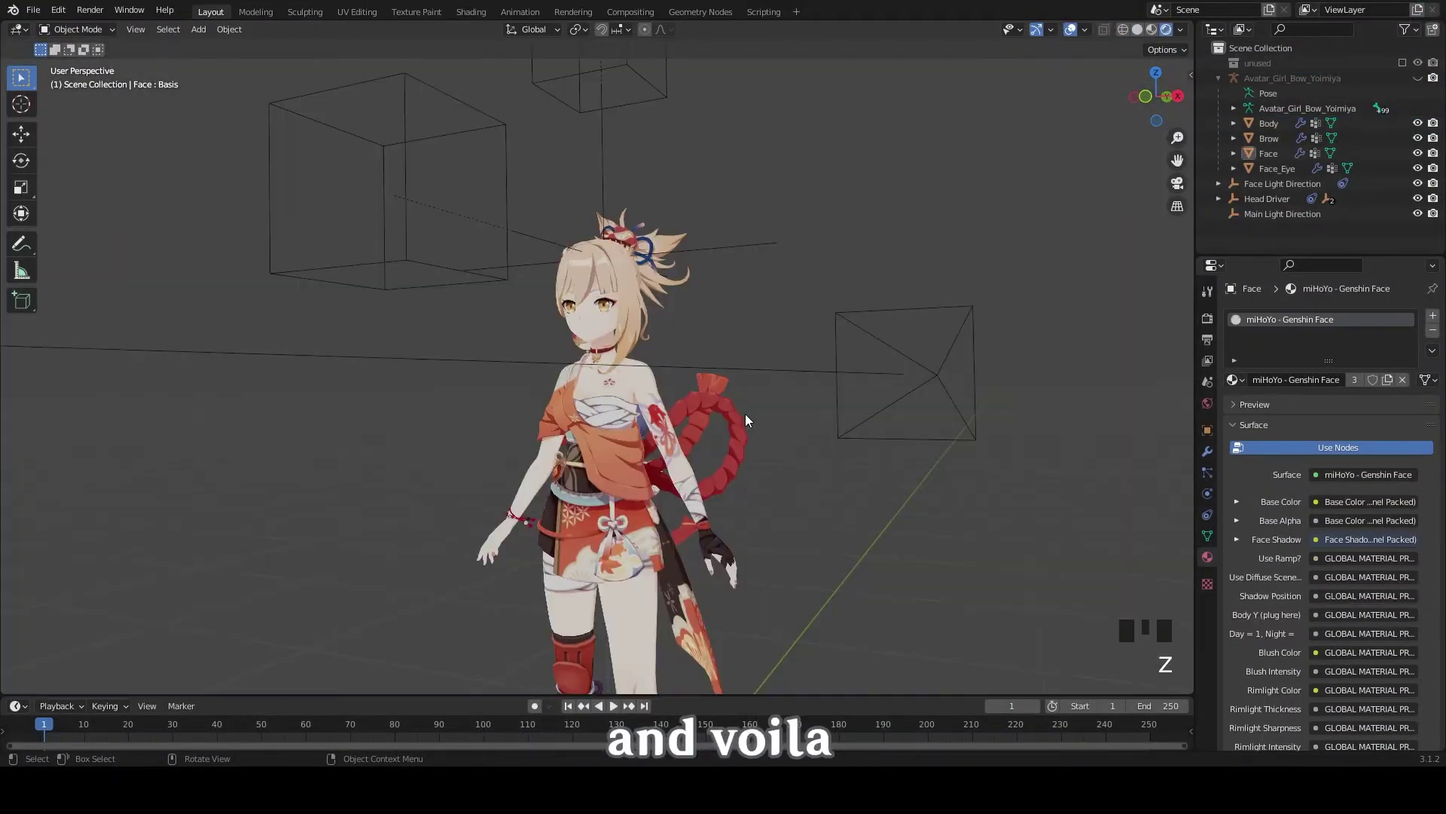
pyautogui.scroll(3, 829, 414)
pyautogui.moveTo(838, 412); pyautogui.dragTo(700, 407, button='middle')
pyautogui.scroll(2, 700, 413)
pyautogui.moveTo(649, 467); pyautogui.dragTo(666, 439, button='middle')
pyautogui.scroll(-1, 679, 445)
pyautogui.scroll(3, 666, 440)
# Set the View Transform in the scene's Color Management settings to Standard
pyautogui.click(1208, 318)
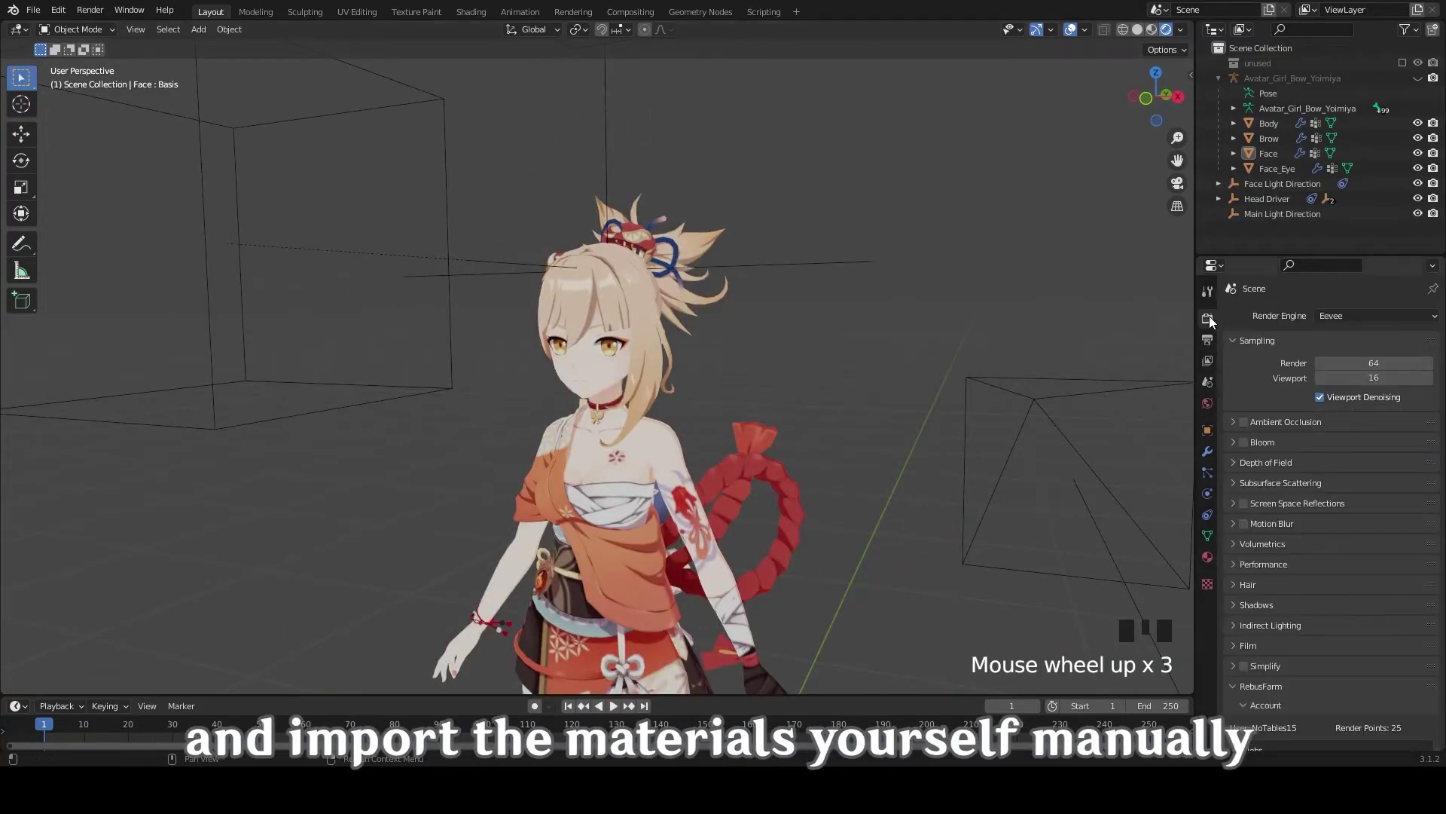
pyautogui.scroll(-10, 1259, 513)
pyautogui.scroll(-15, 1259, 513)
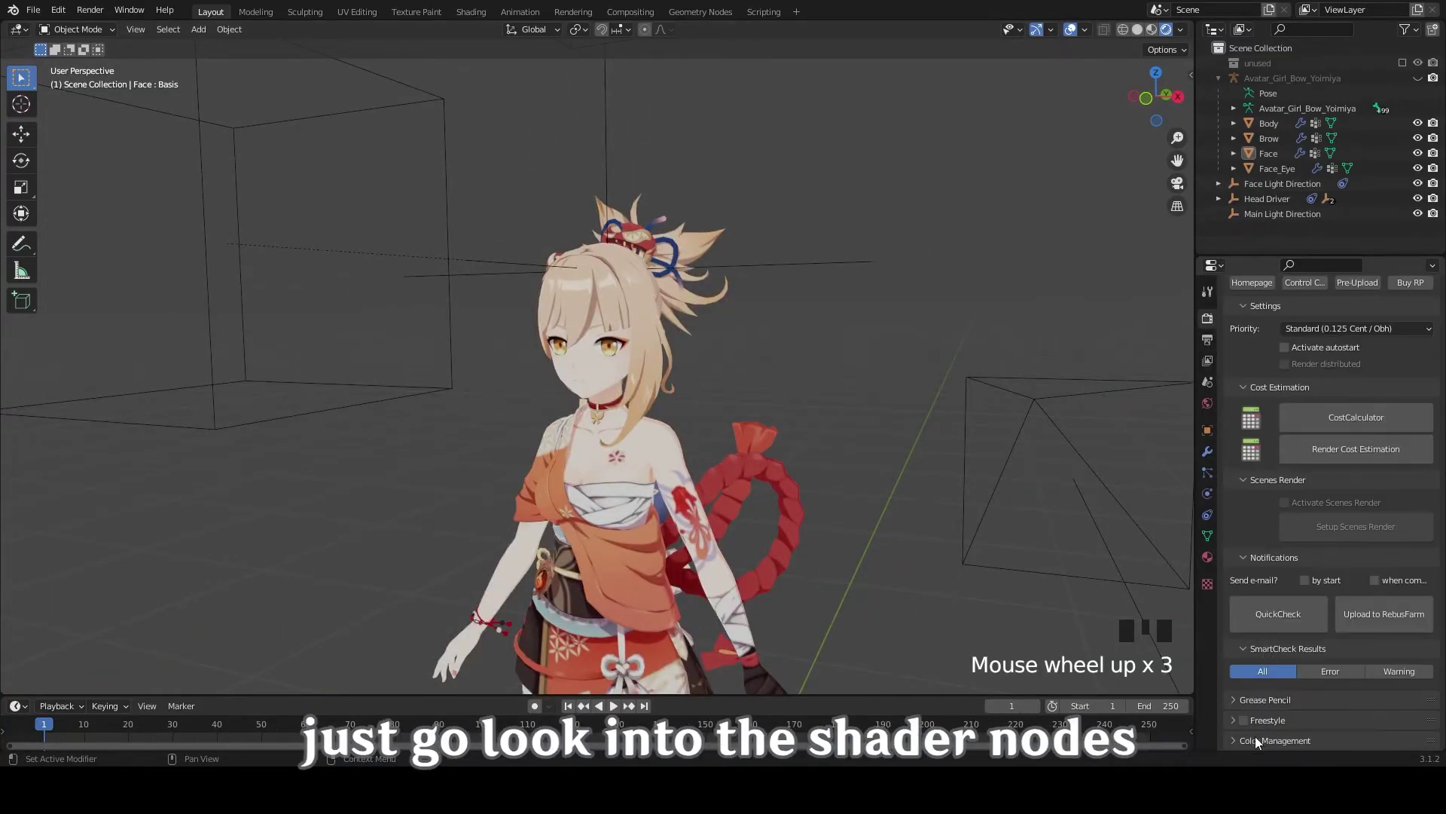
pyautogui.click(1358, 646)
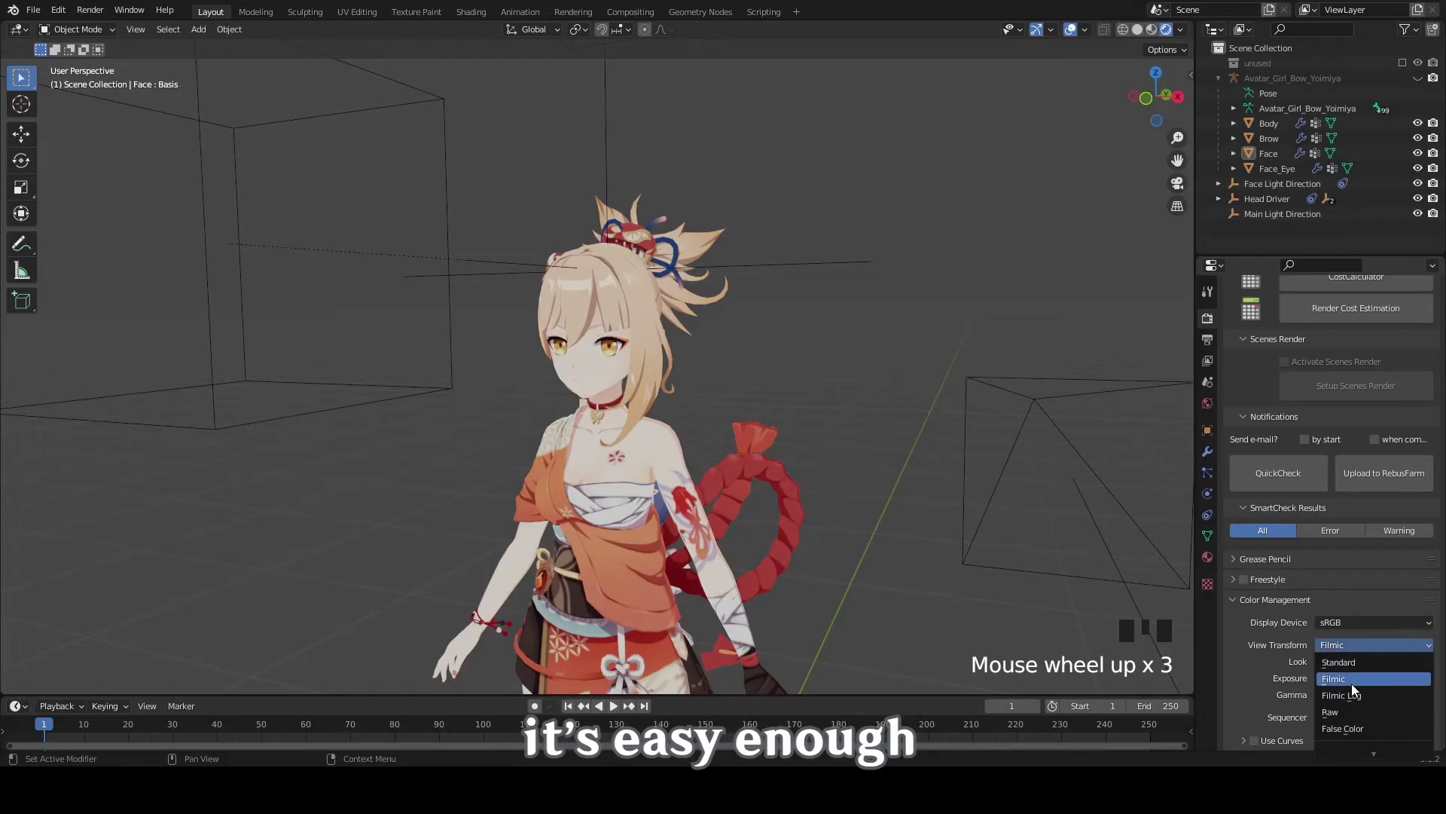
pyautogui.click(1351, 684)
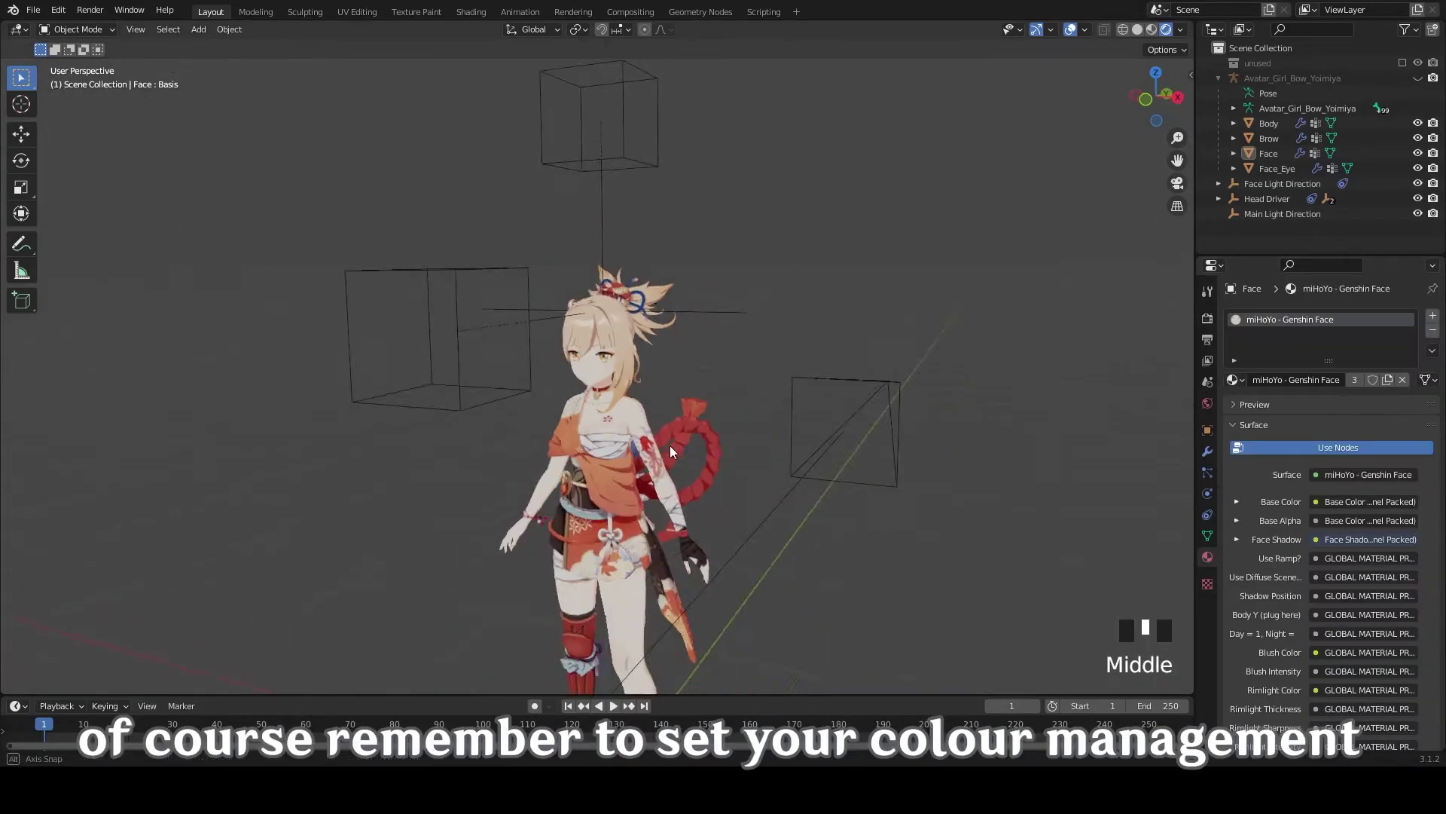
pyautogui.scroll(3, 670, 451)
pyautogui.click(1208, 318)
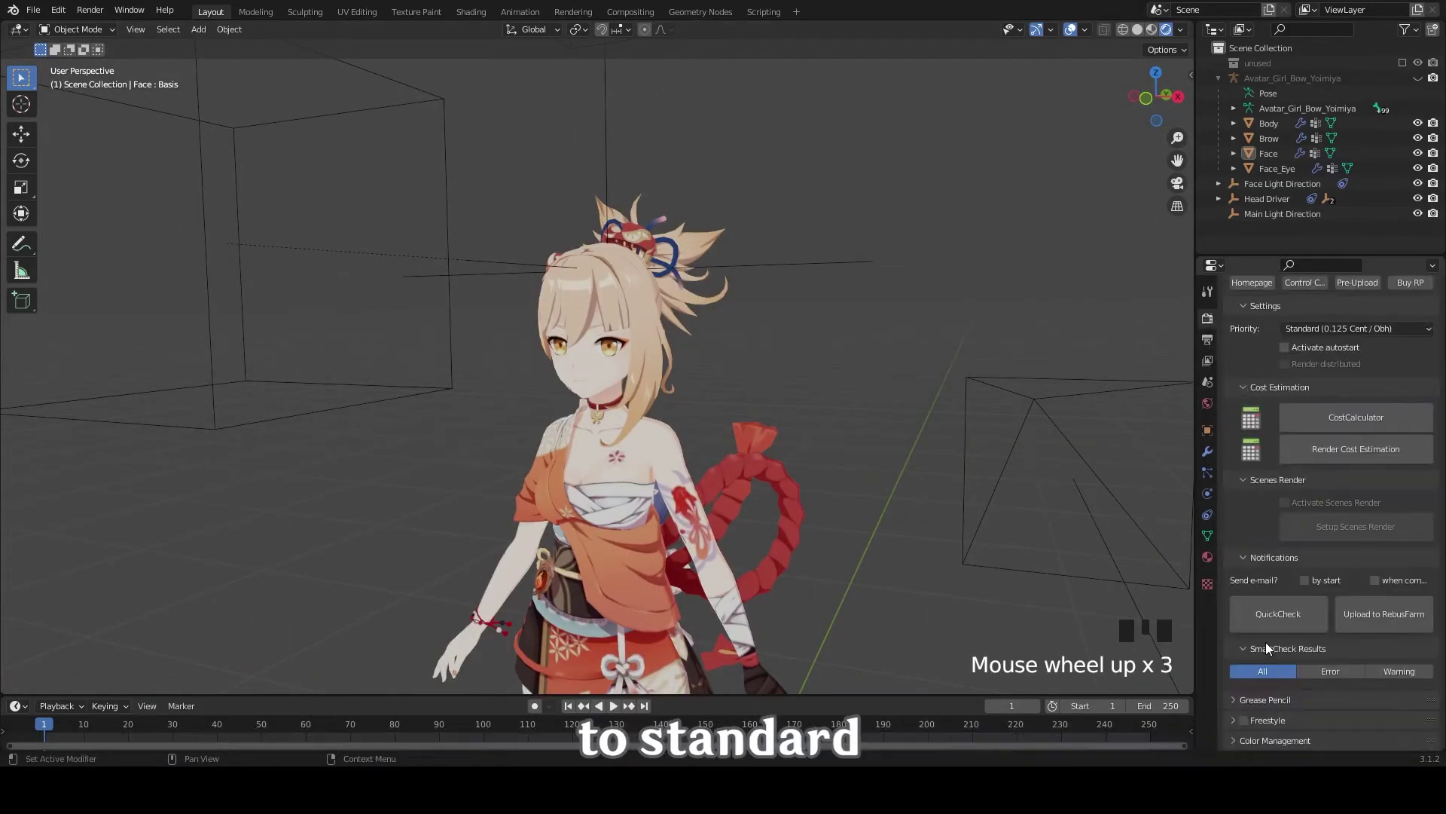
pyautogui.scroll(-5, 1318, 625)
pyautogui.click(1354, 662)
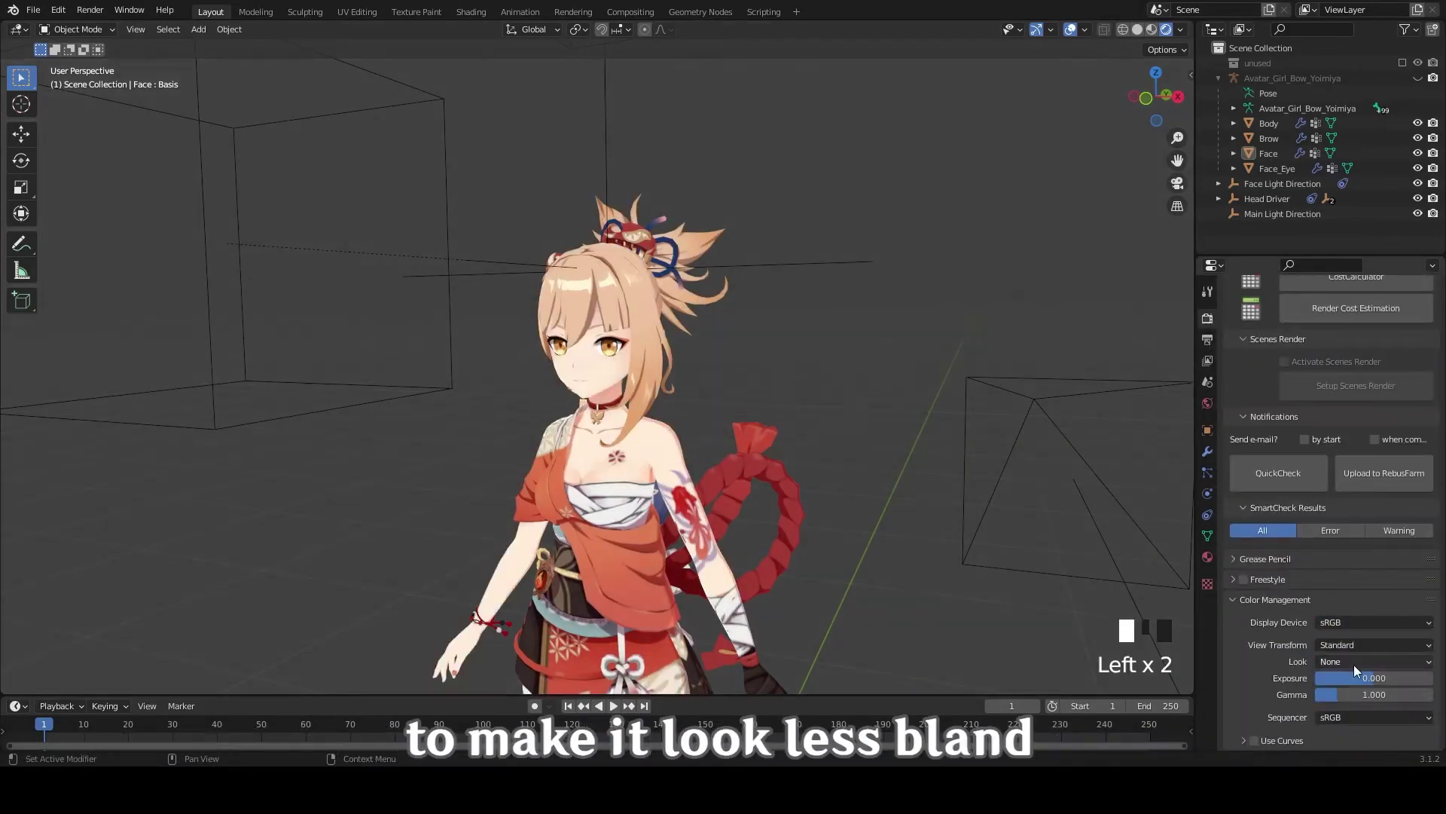
# Move the Main Light Direction empty up beside the model's head and try a trackball rotation on it
pyautogui.moveTo(589, 383); pyautogui.dragTo(645, 410, button='middle')
pyautogui.scroll(-6, 787, 391)
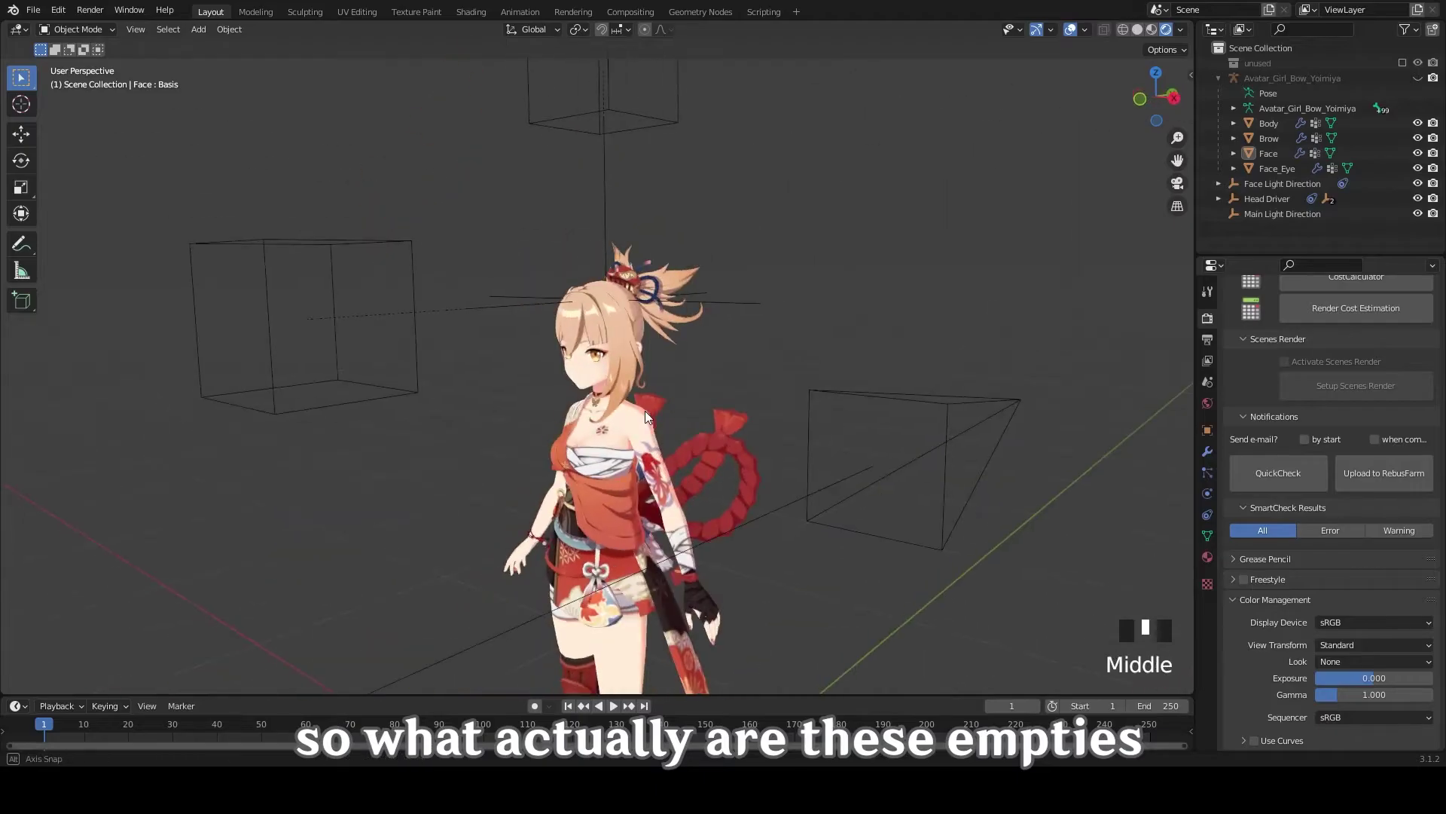
pyautogui.scroll(-3, 744, 437)
pyautogui.click(743, 437)
pyautogui.scroll(5, 744, 437)
pyautogui.moveTo(743, 437); pyautogui.dragTo(980, 475, button='middle')
pyautogui.scroll(-3, 761, 494)
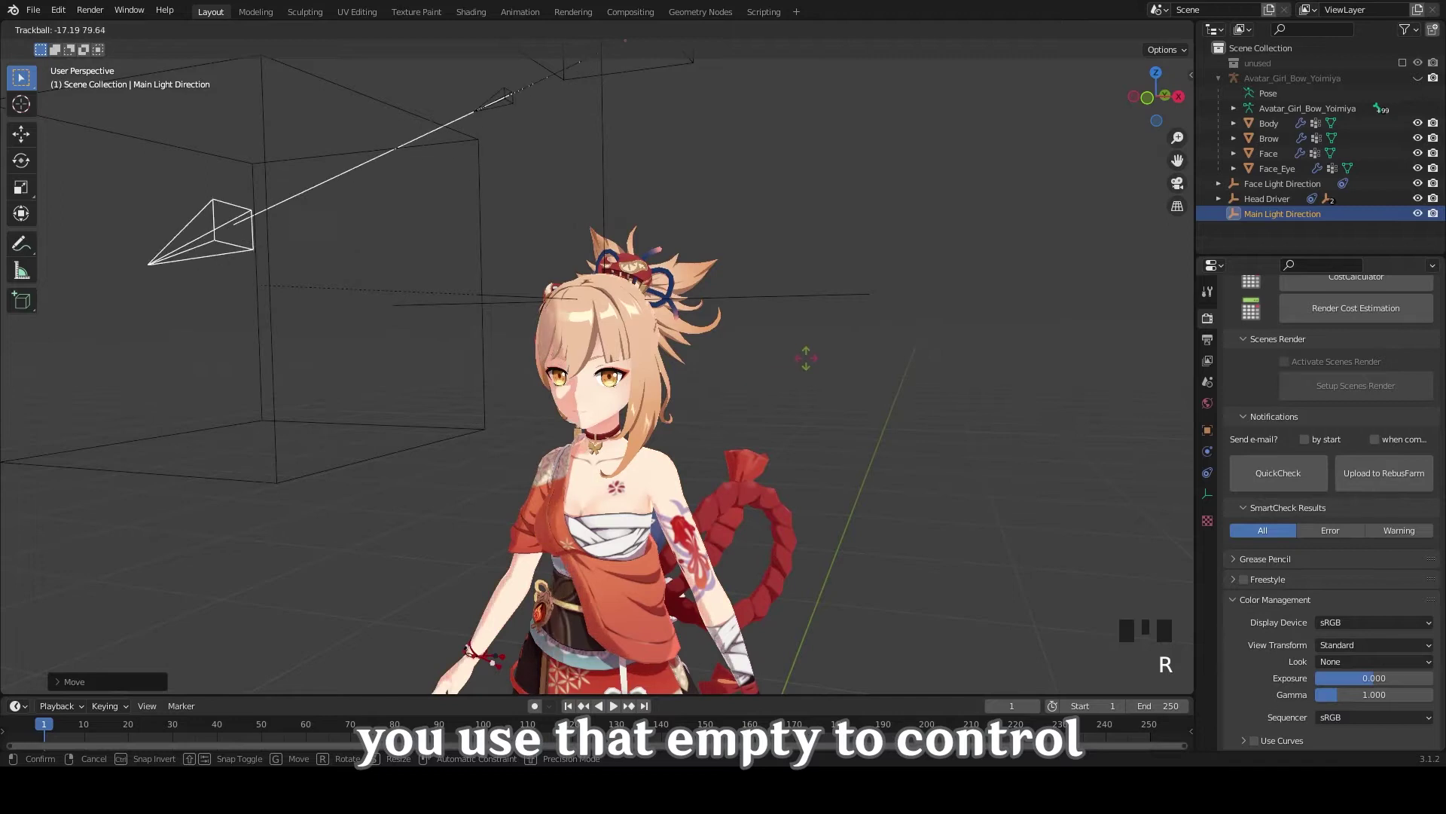
pyautogui.rightClick(758, 345)
# Rotate the Main Light Direction empty freely in several passes to redirect the light and face shadows on the model
pyautogui.press('r')
pyautogui.press('r')
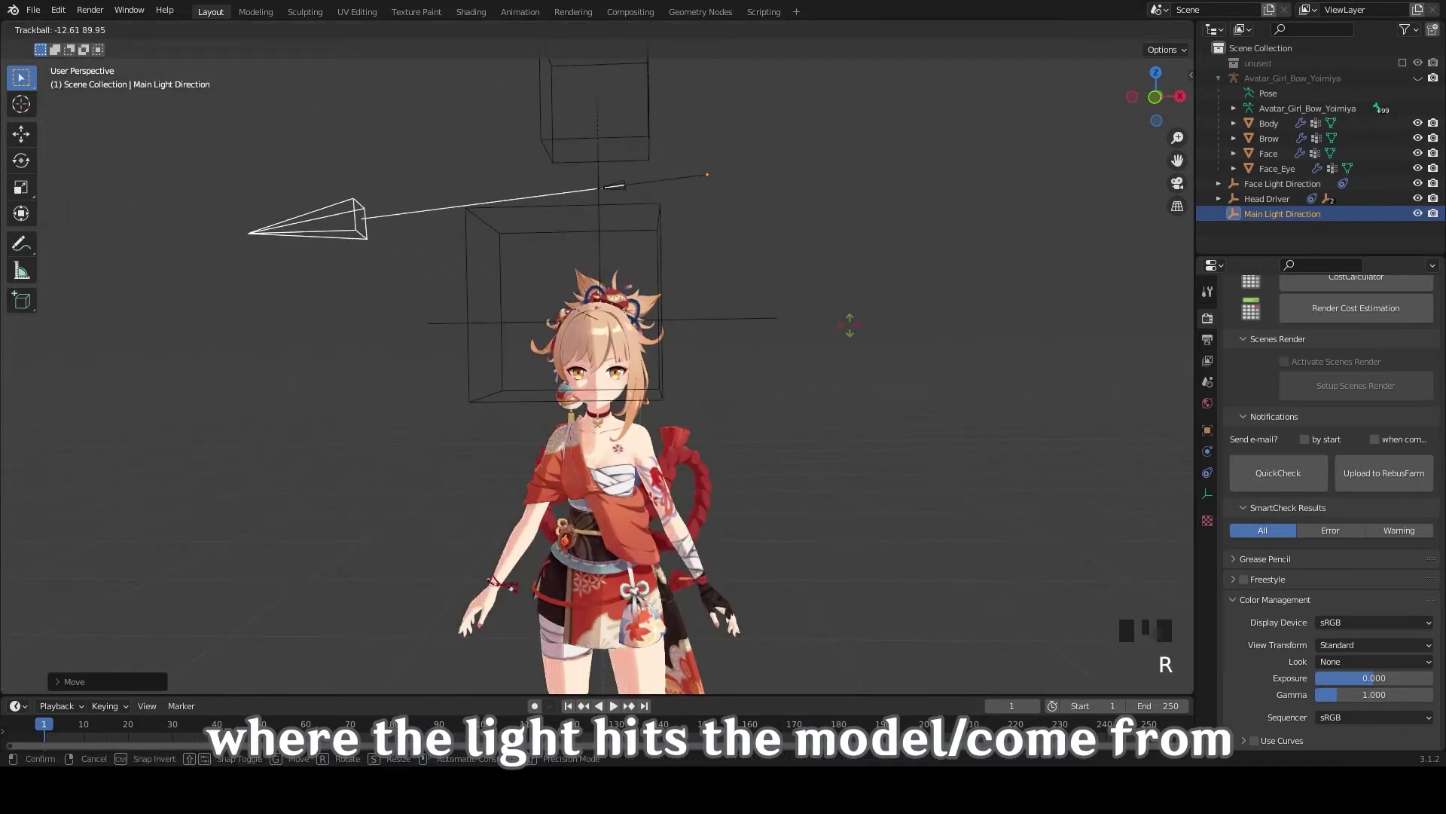
pyautogui.click(874, 316)
pyautogui.press('r')
pyautogui.press('r')
pyautogui.click(655, 369)
pyautogui.press('r')
pyautogui.press('r')
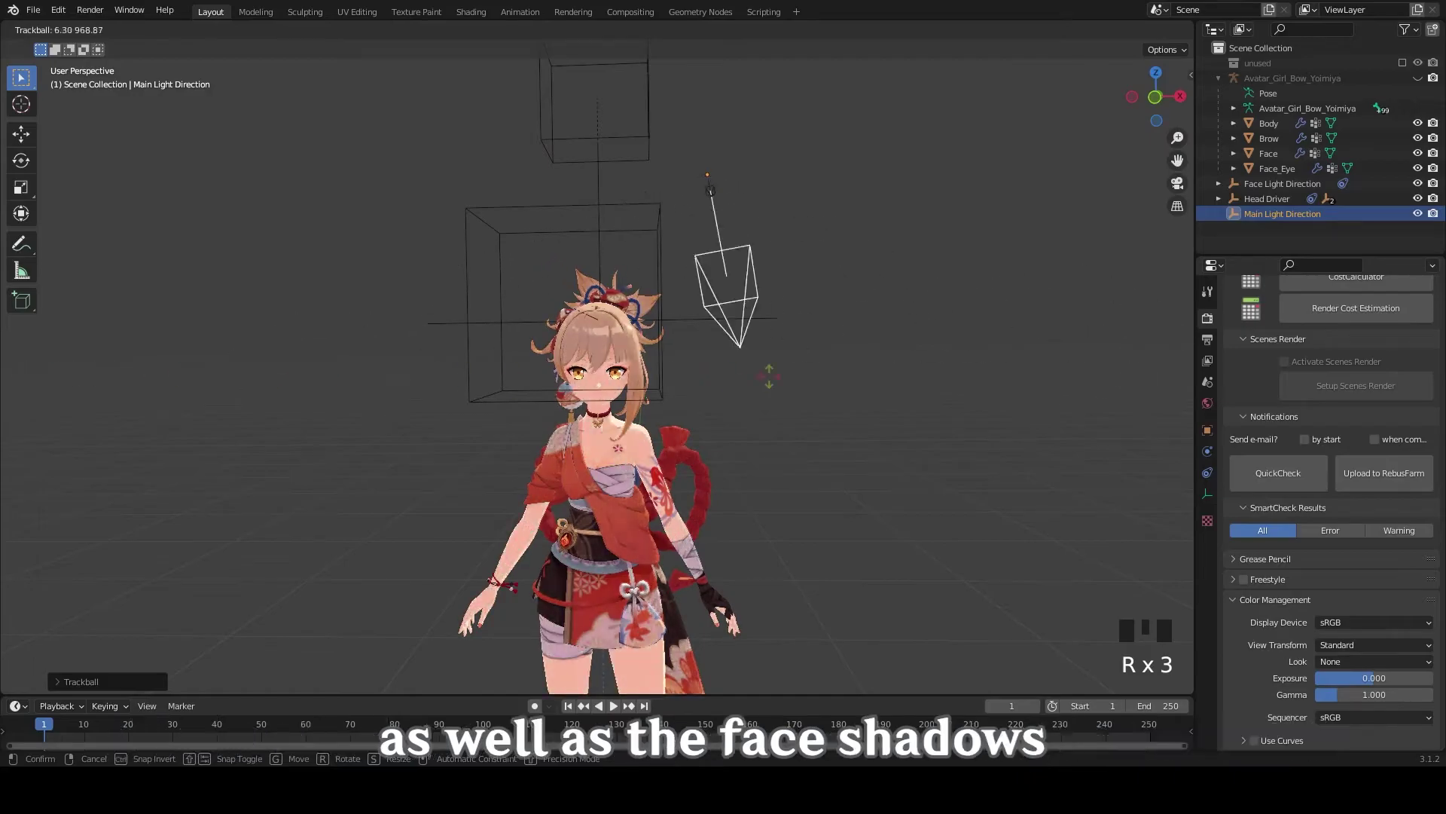
pyautogui.click(170, 389)
# Unhide the Avatar_Girl_Bow_Yoimiya armature and set its viewport display to In Front with Stick bones
pyautogui.scroll(6, 708, 394)
pyautogui.moveTo(708, 393); pyautogui.dragTo(594, 444, button='middle')
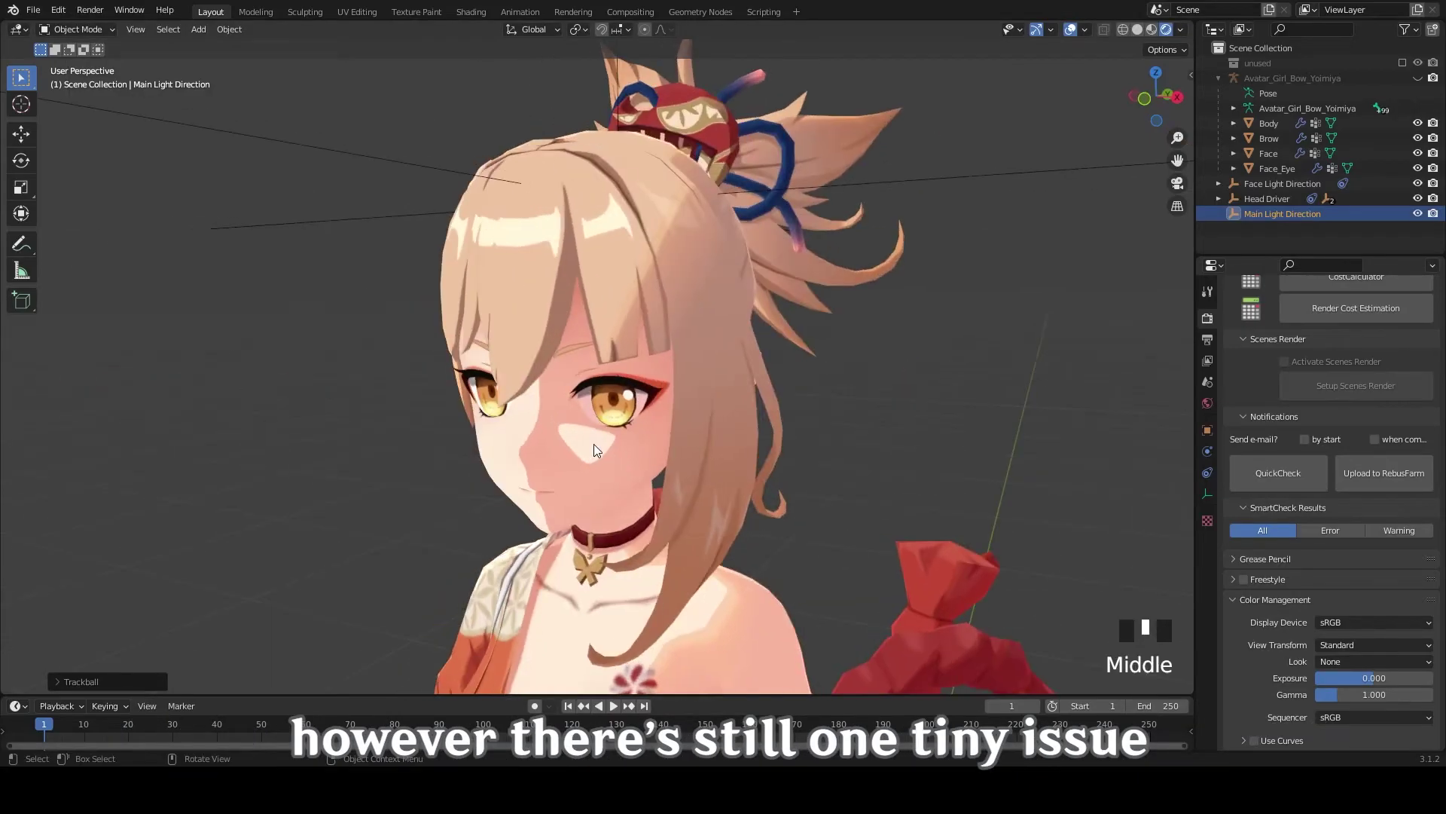
pyautogui.hotkey('alt', 'h')
pyautogui.click(669, 504)
pyautogui.click(1207, 493)
pyautogui.click(1314, 627)
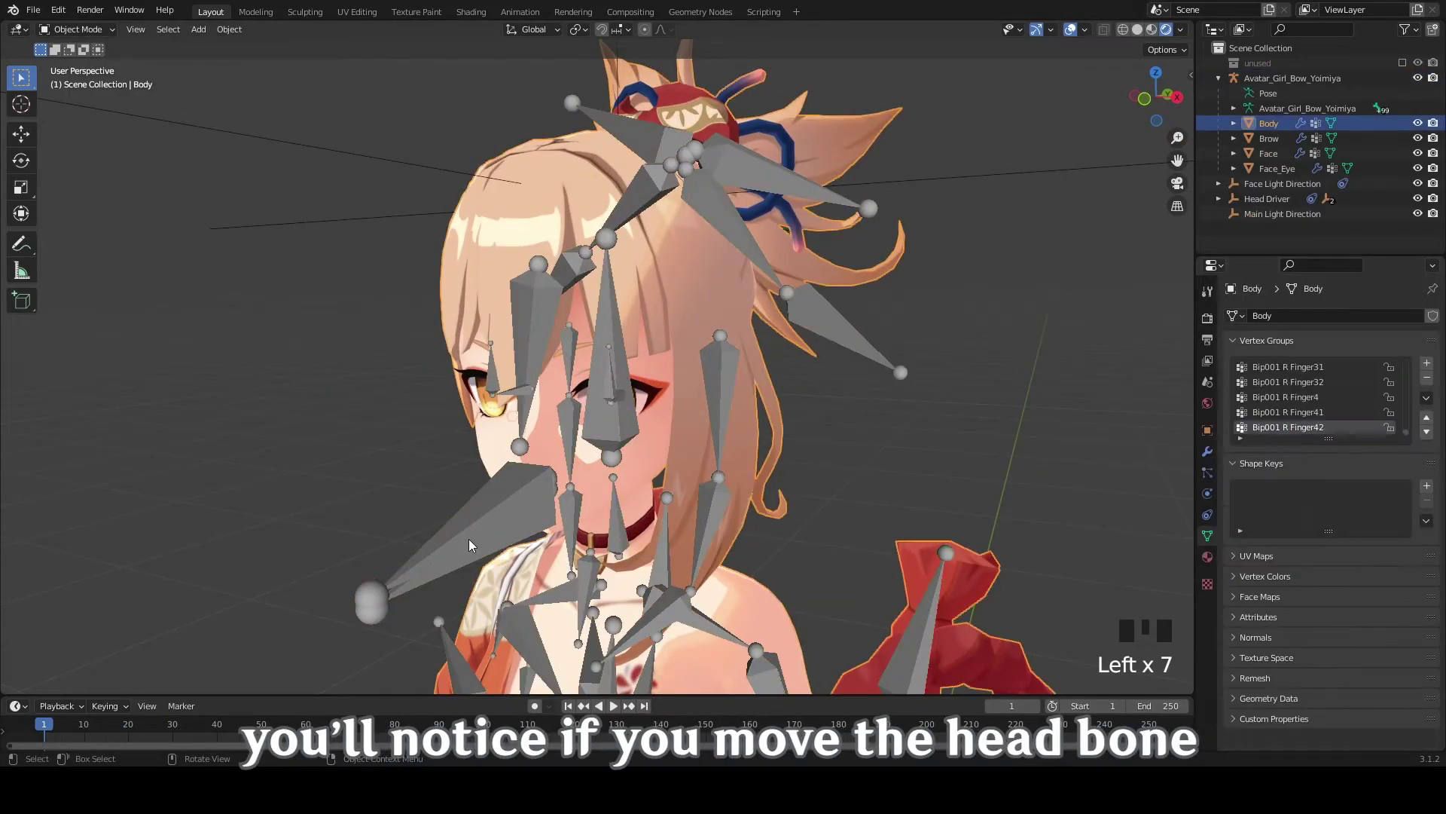
pyautogui.click(1364, 559)
pyautogui.click(1334, 594)
# In Pose Mode, try rotating the Bip001 Neck bone and rotate the Bip001 Head bone to test the face shadows
pyautogui.moveTo(632, 494); pyautogui.dragTo(714, 494, button='middle')
pyautogui.hotkey('ctrl', 'Tab')
pyautogui.moveTo(572, 494); pyautogui.dragTo(761, 494, button='middle')
pyautogui.press('r')
pyautogui.press('r')
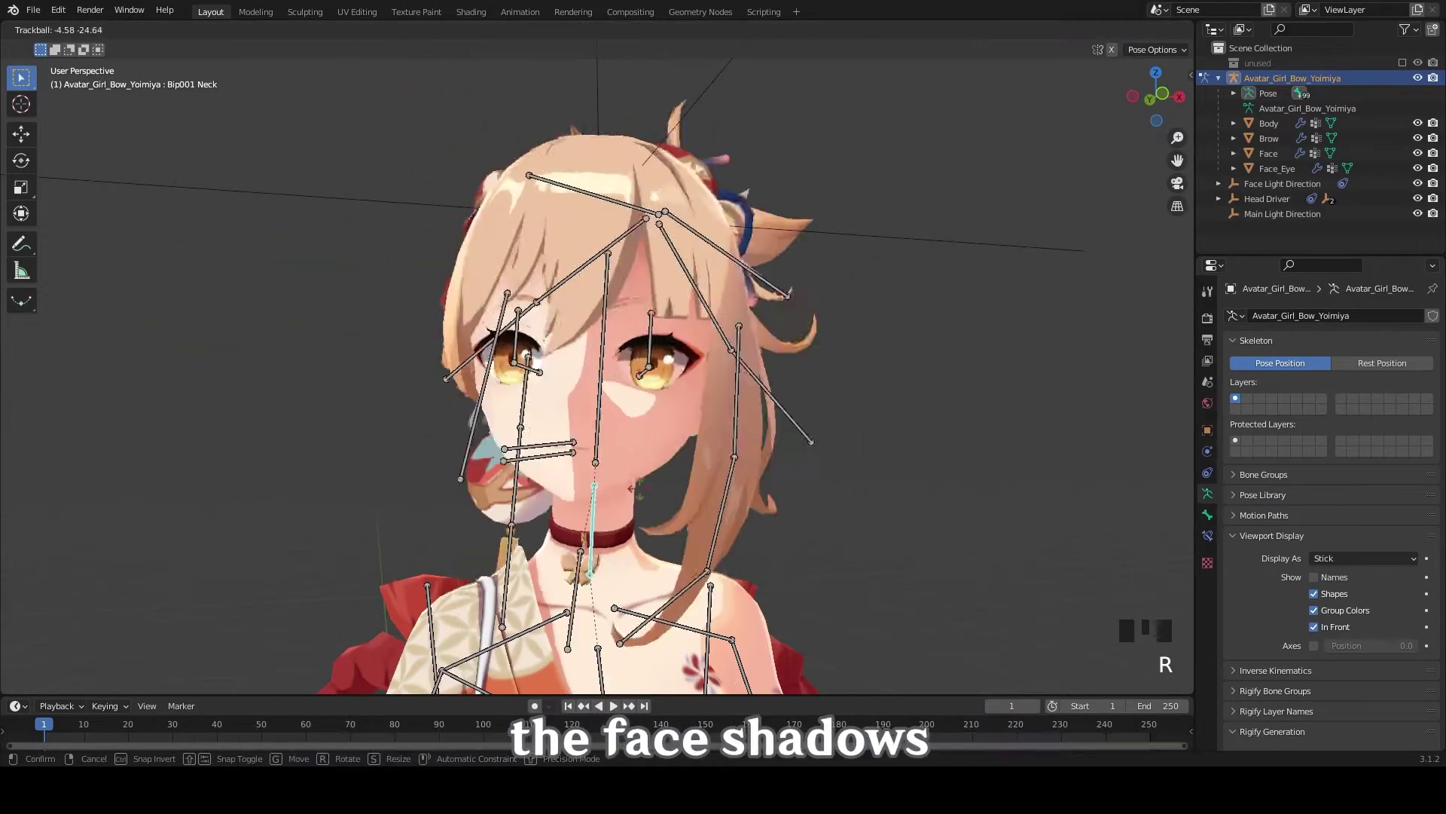
pyautogui.rightClick(652, 482)
pyautogui.click(588, 439)
pyautogui.press('r')
pyautogui.press('r')
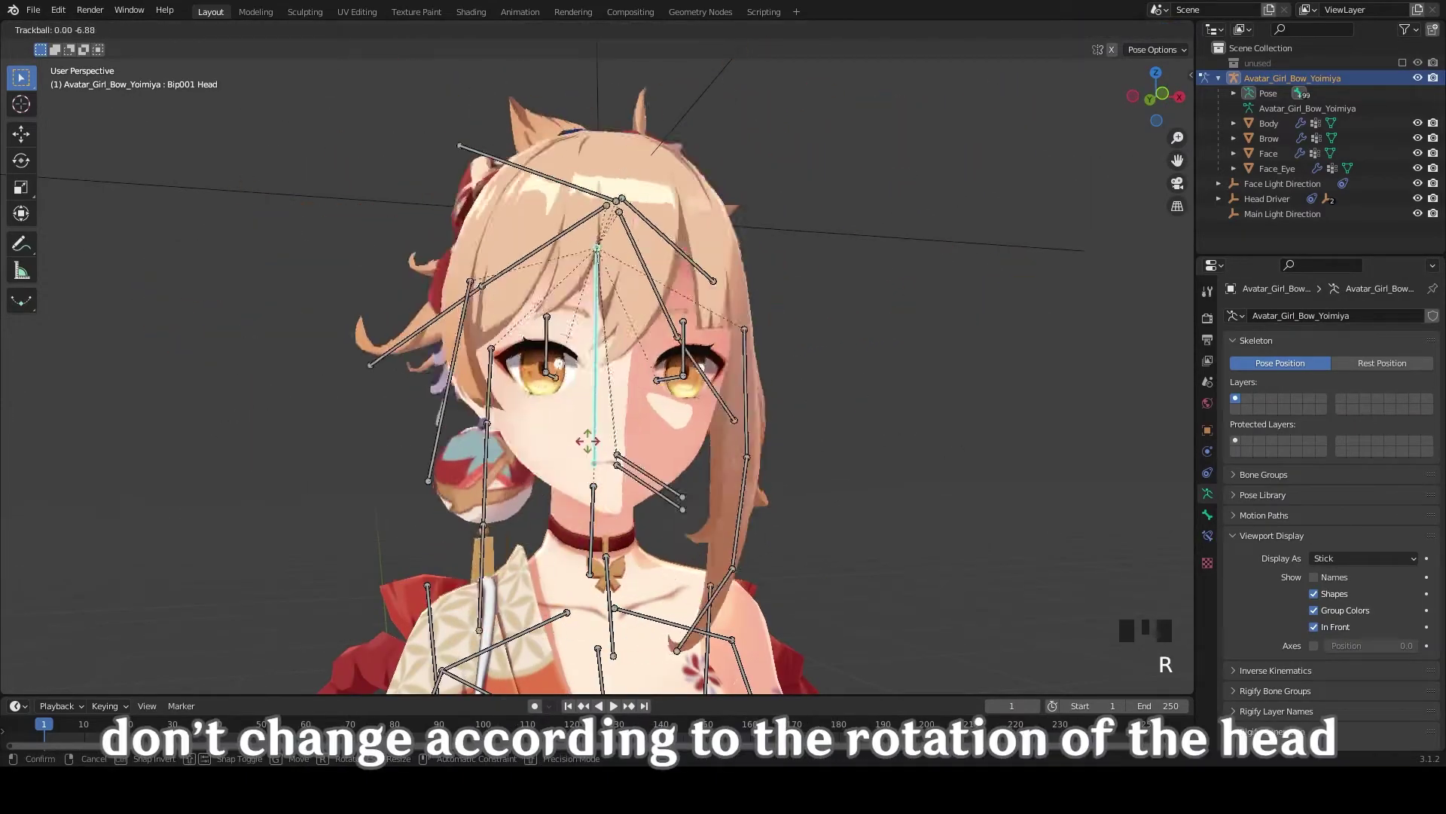
pyautogui.click(527, 416)
# Return to Object Mode and rotate the Main Light Direction empty again to change the light on the turned head
pyautogui.scroll(-4, 652, 376)
pyautogui.moveTo(654, 376); pyautogui.dragTo(684, 392, button='middle')
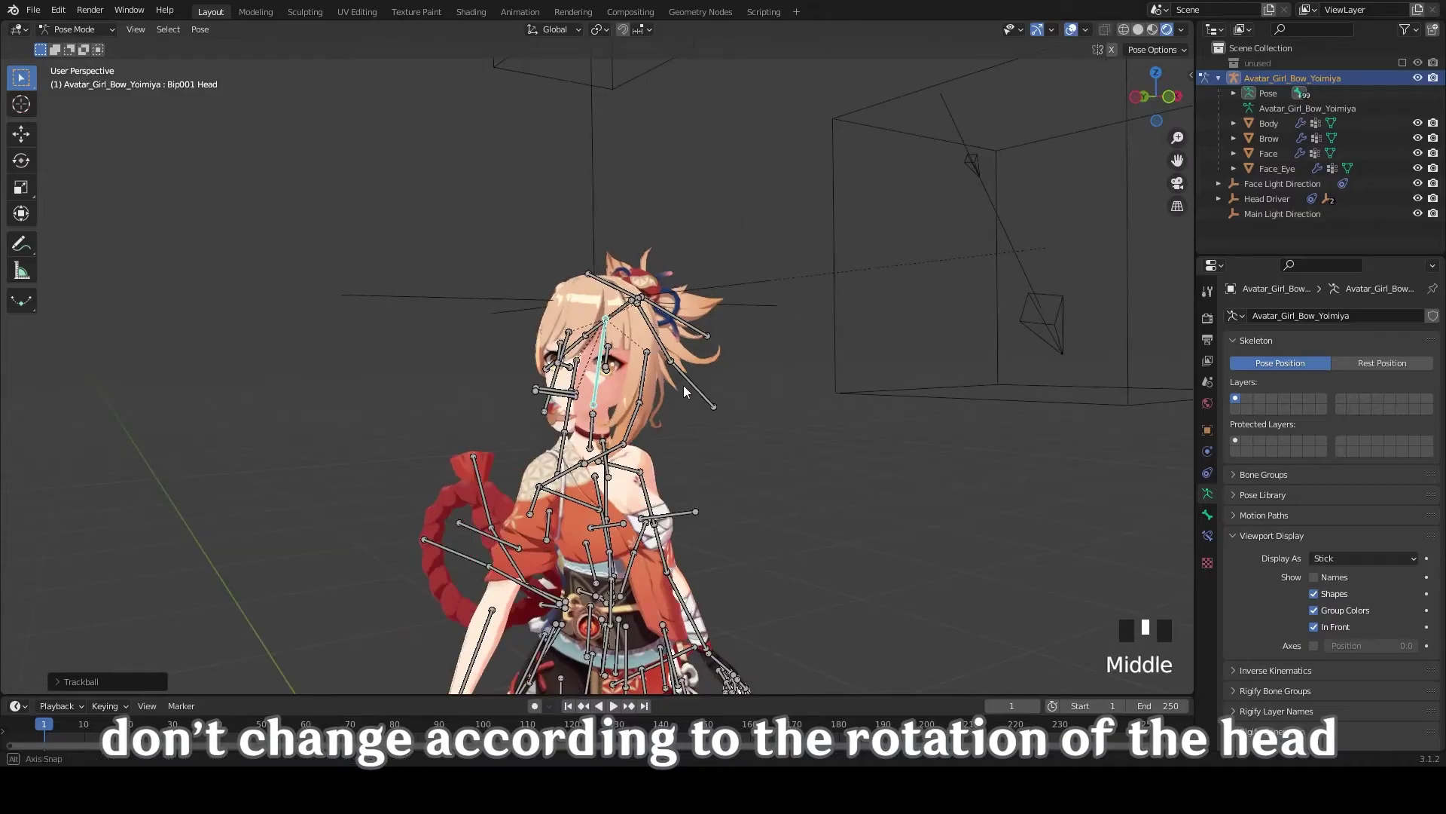
pyautogui.hotkey('ctrl', 'Tab')
pyautogui.click(1029, 288)
pyautogui.press('r')
pyautogui.press('r')
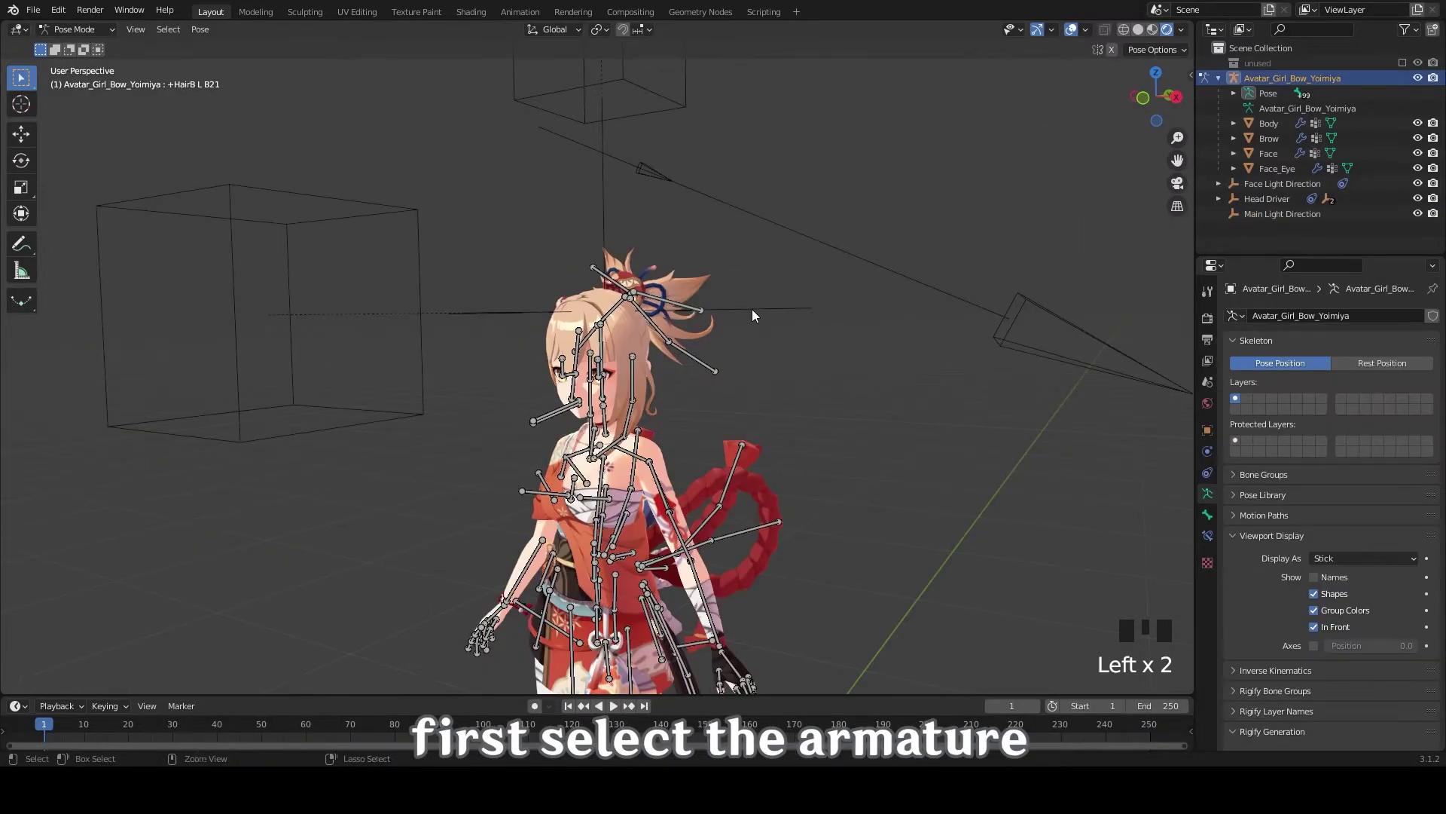
pyautogui.click(752, 309)
pyautogui.moveTo(753, 311); pyautogui.dragTo(789, 355, button='middle')
pyautogui.scroll(2, 788, 406)
# Select the armature and set its bones to display as Octahedral
pyautogui.click(770, 346)
pyautogui.moveTo(612, 409); pyautogui.dragTo(599, 441, button='middle')
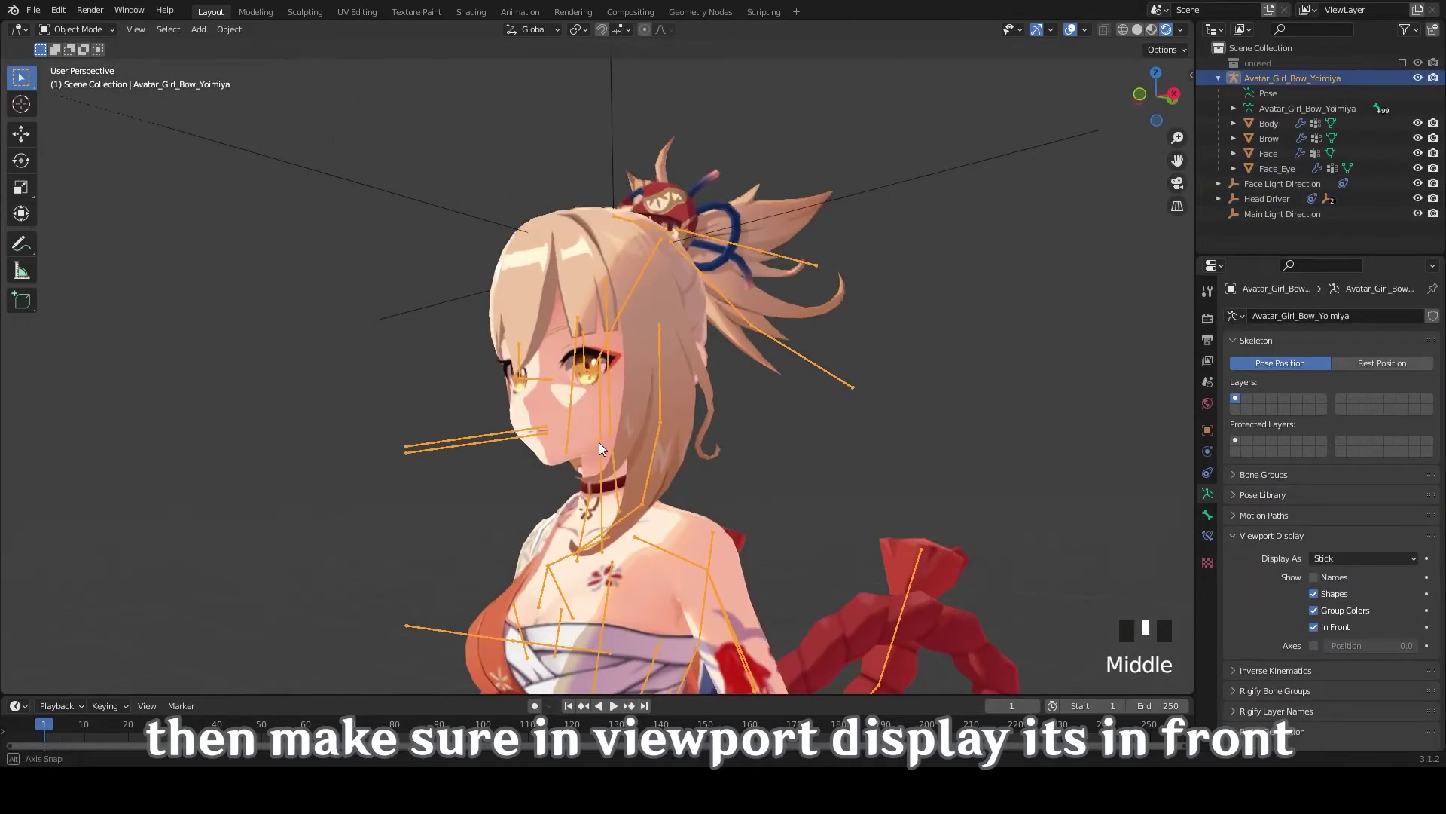
pyautogui.click(1350, 558)
pyautogui.click(1344, 580)
# In Pose Mode, select the Bip001 Head bone and snap the 3D cursor to it
pyautogui.moveTo(727, 426); pyautogui.dragTo(622, 404, button='middle')
pyautogui.hotkey('ctrl', 'Tab')
pyautogui.click(612, 423)
pyautogui.hotkey('shift', 's')
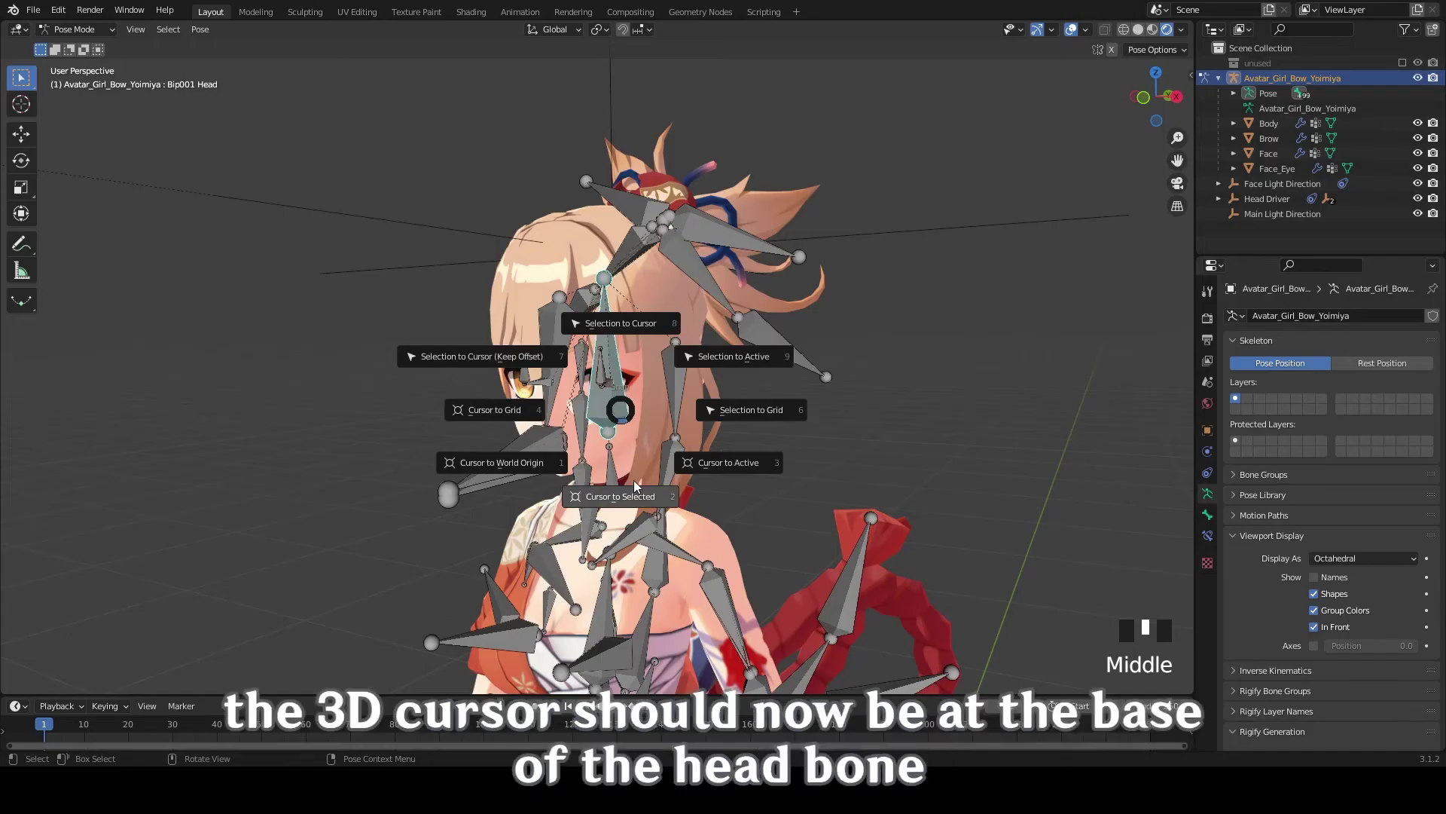
pyautogui.click(695, 649)
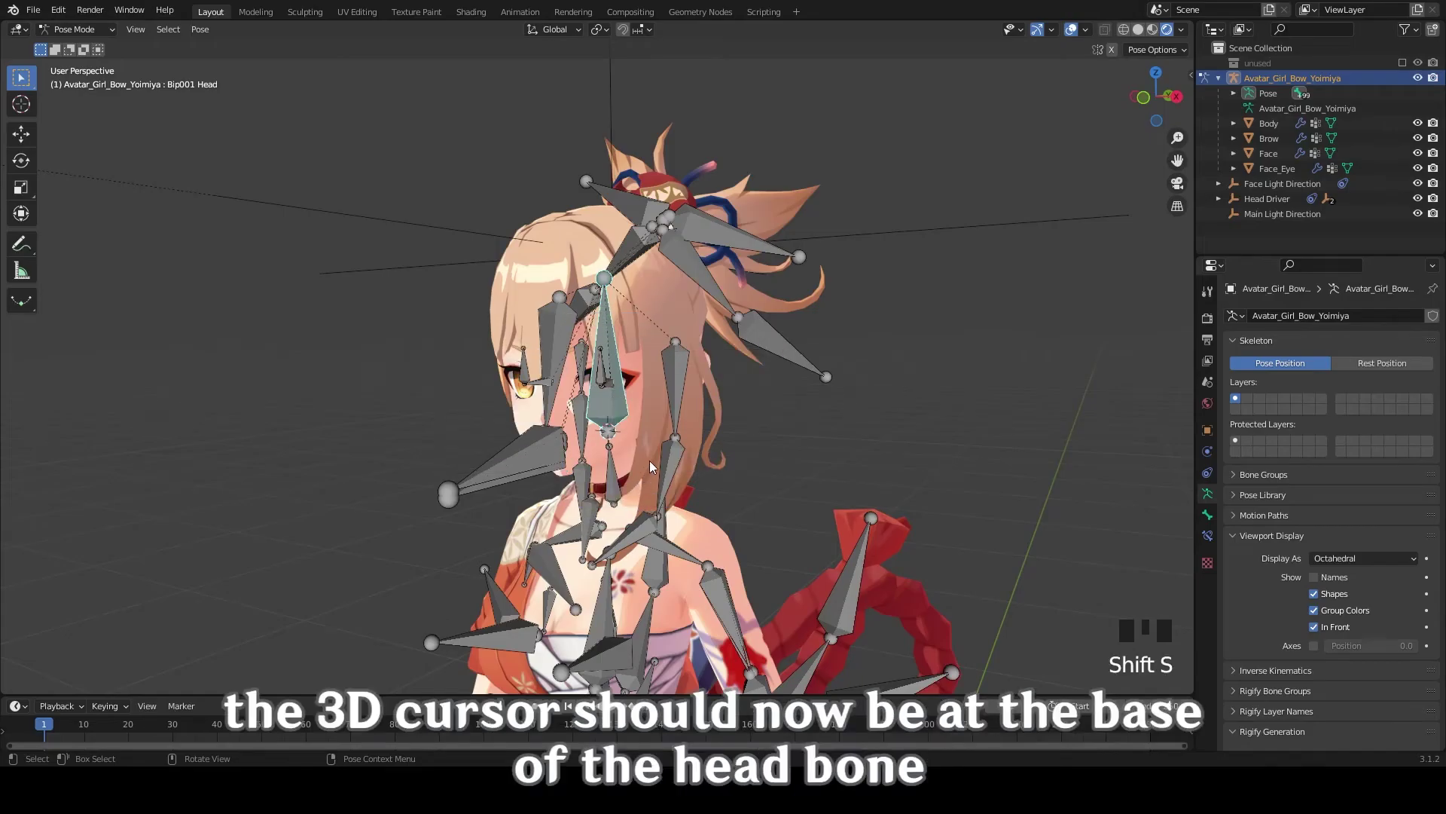
pyautogui.scroll(-3, 665, 296)
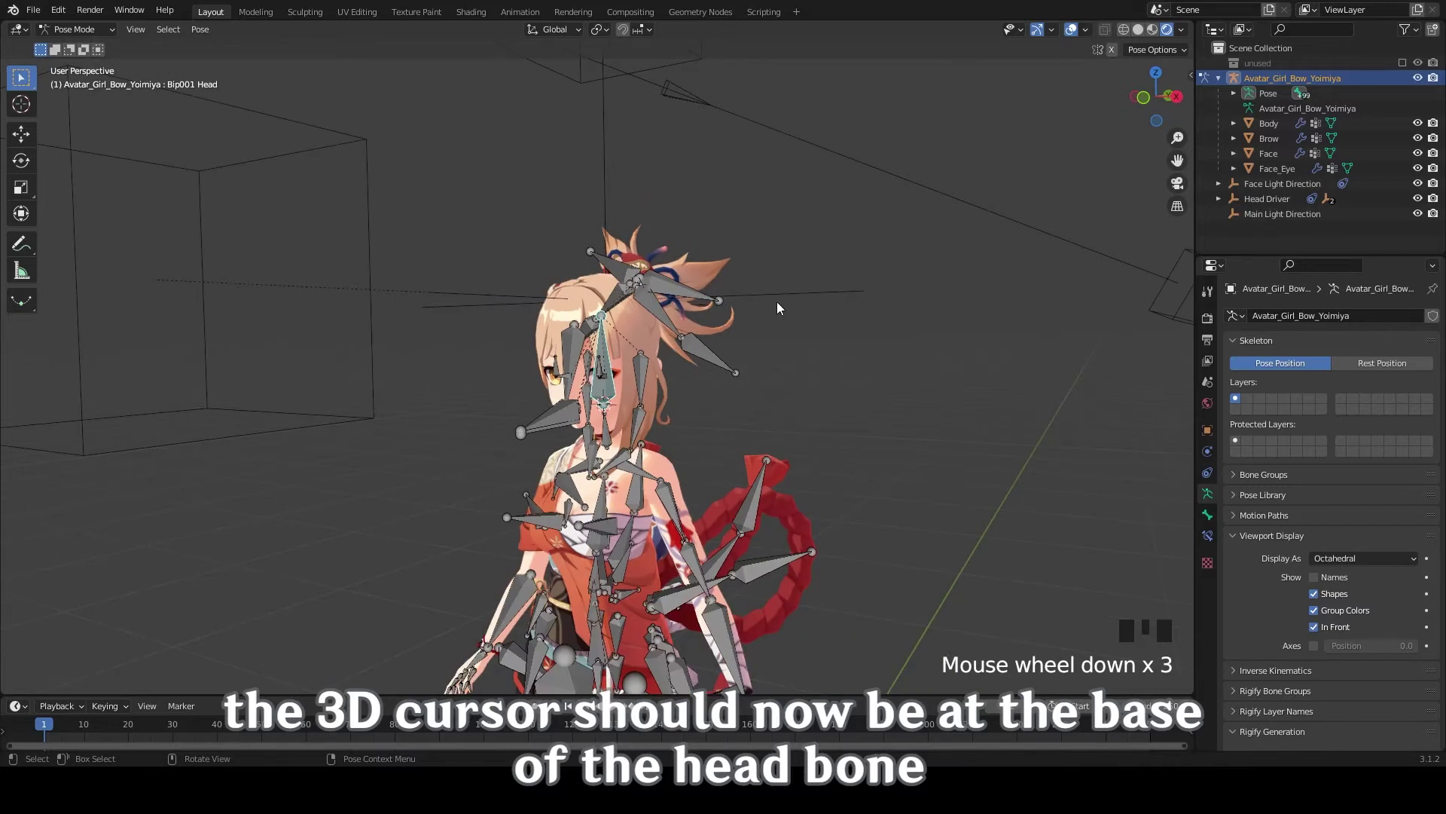
# Select the Head Driver empty in Object Mode and snap it to the 3D cursor at the base of the head bone
pyautogui.click(782, 298)
pyautogui.moveTo(804, 292); pyautogui.dragTo(747, 333, button='middle')
pyautogui.hotkey('shift', 's')
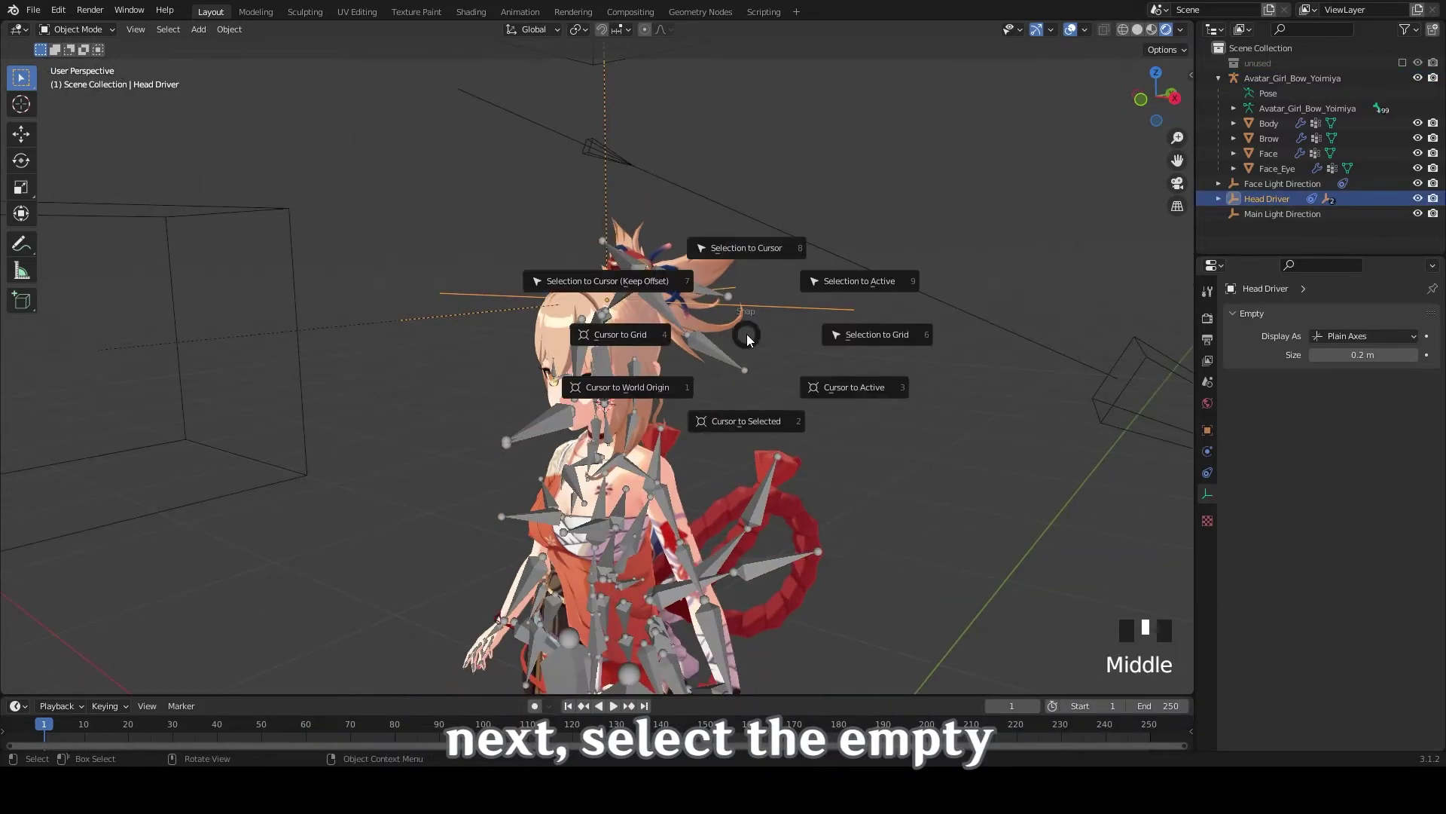
pyautogui.click(735, 247)
pyautogui.moveTo(736, 247); pyautogui.dragTo(824, 455, button='middle')
pyautogui.scroll(3, 663, 409)
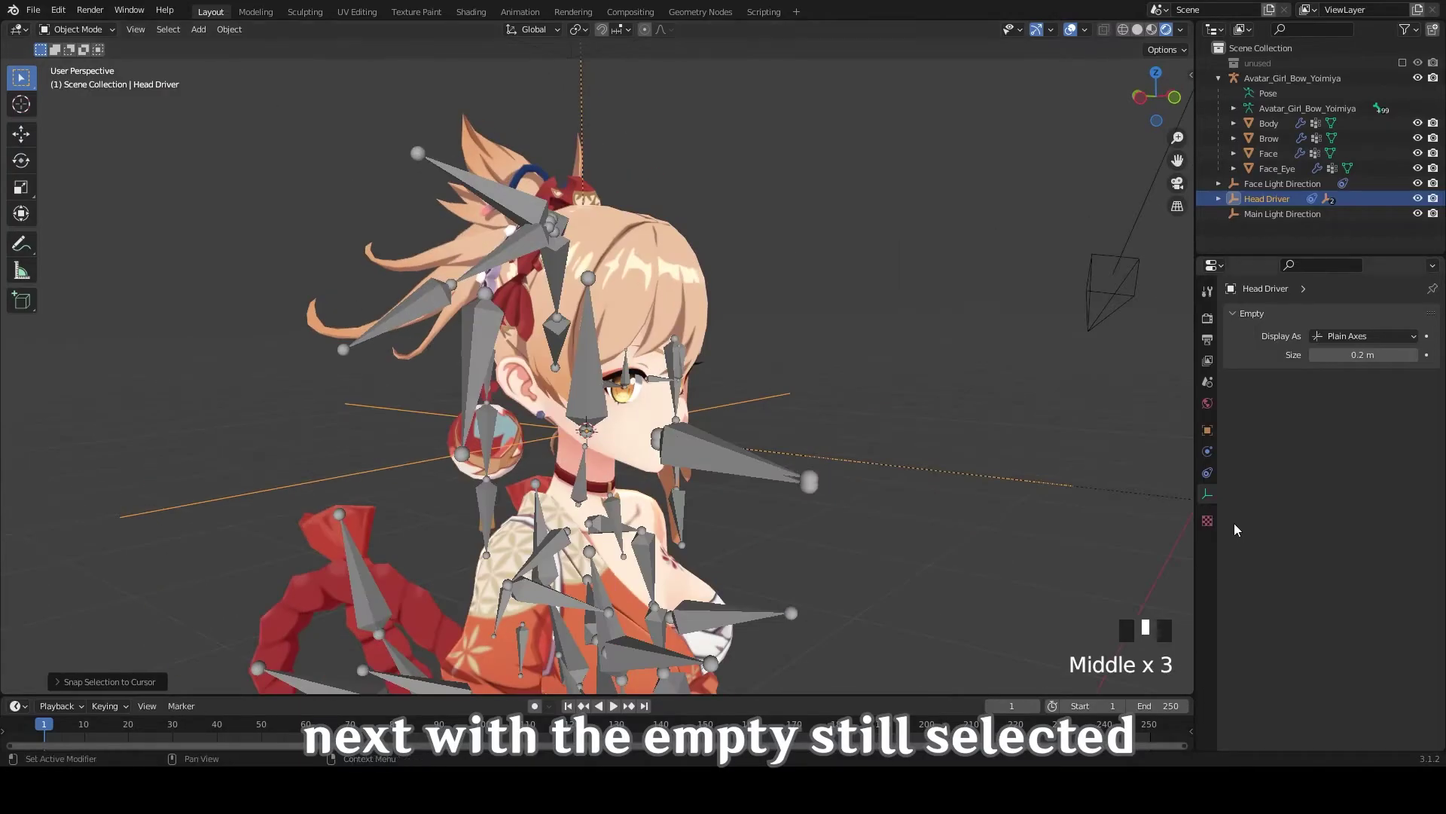
# In Head Driver's Child Of constraint, target the Avatar_Girl_Bow_Yoimiya armature, choose the Bip001 Head bone and set the inverse
pyautogui.click(1207, 473)
pyautogui.scroll(-4, 853, 450)
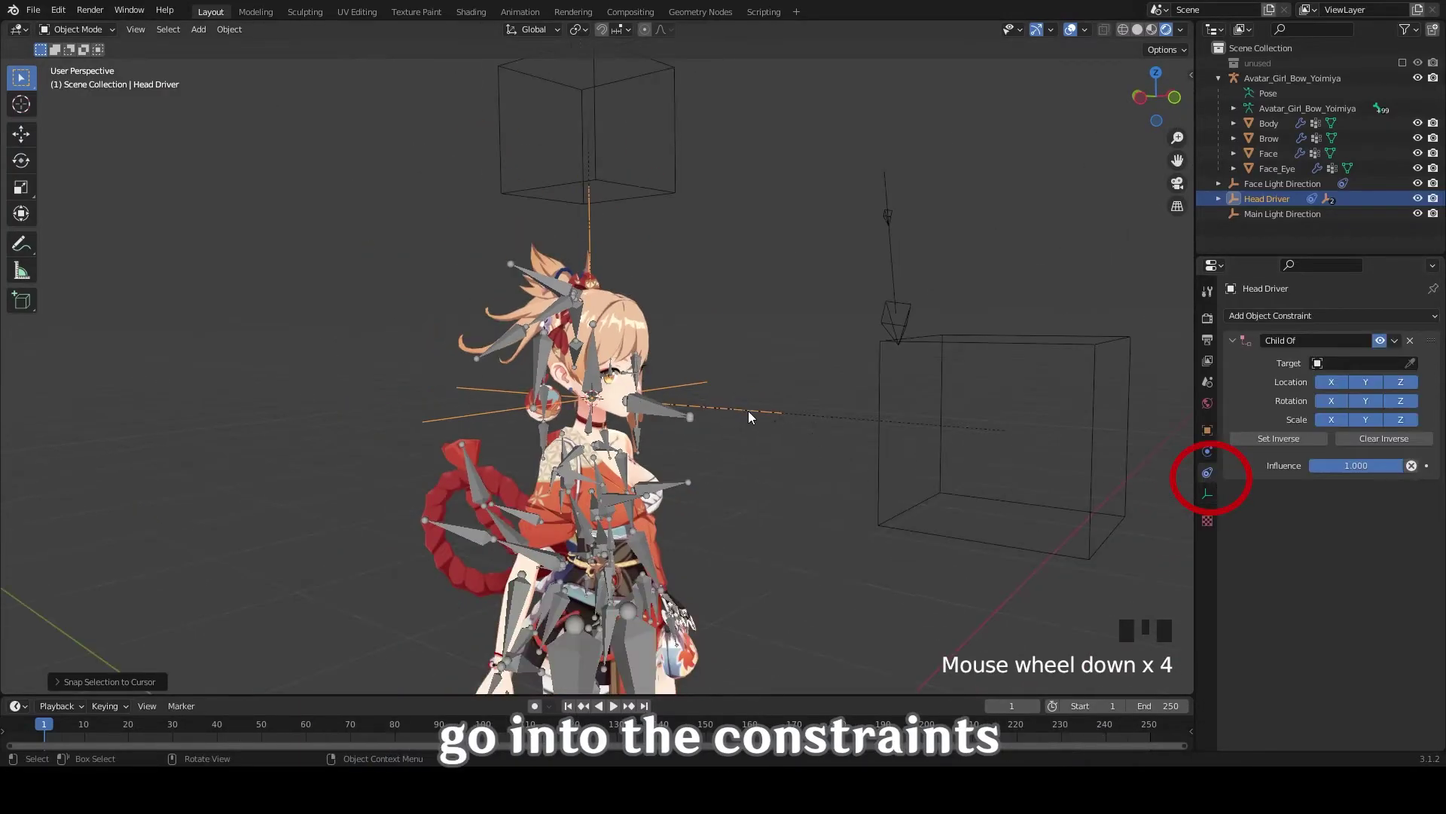
pyautogui.scroll(4, 748, 411)
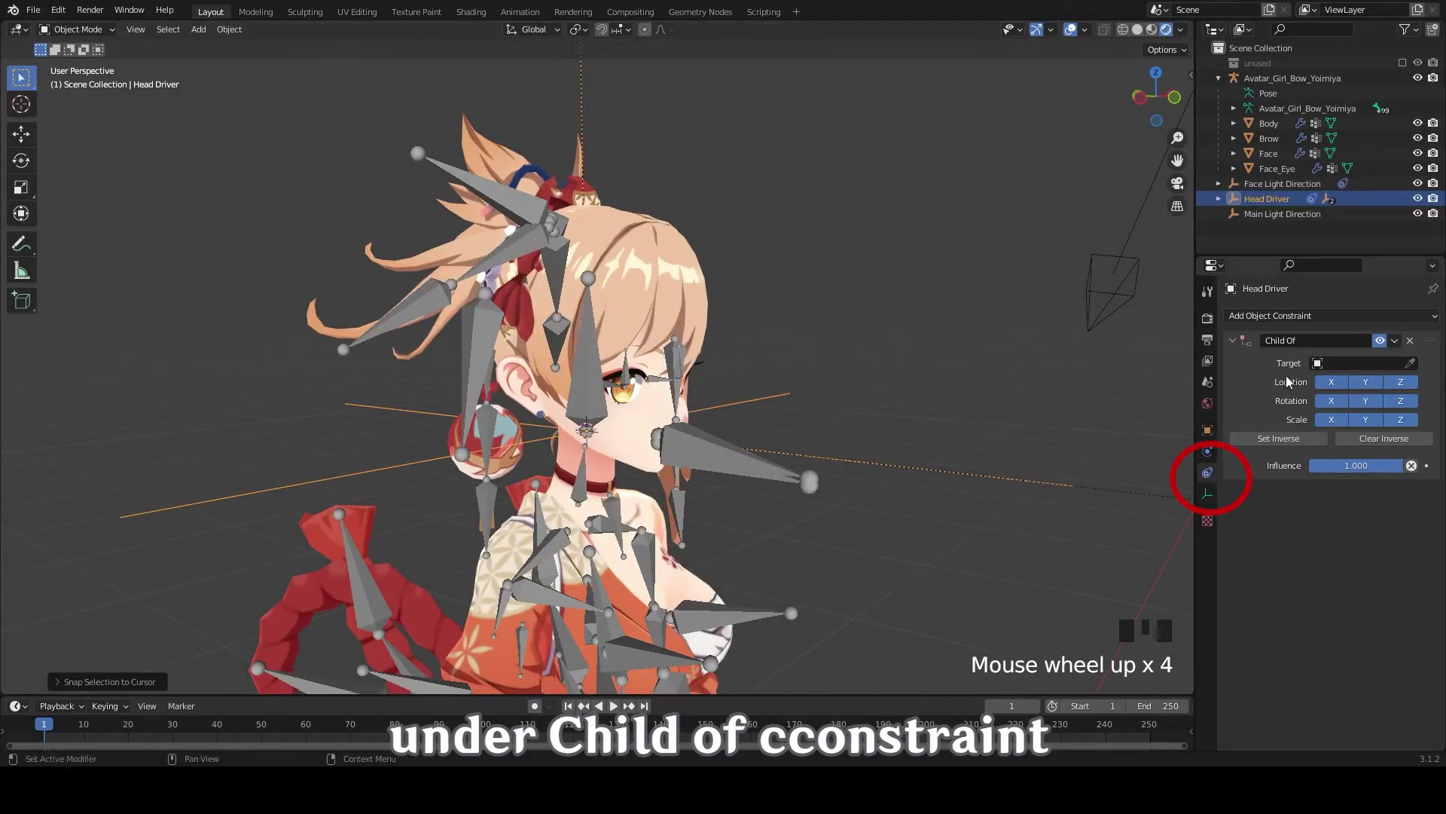
pyautogui.click(1411, 363)
pyautogui.click(595, 373)
pyautogui.click(1368, 382)
pyautogui.write('head')
pyautogui.click(1345, 404)
pyautogui.click(1279, 456)
# Select the armature, enter Pose Mode and freely rotate the Bip001 Head bone to test the face shadows
pyautogui.scroll(-3, 763, 411)
pyautogui.click(709, 434)
pyautogui.click(710, 434)
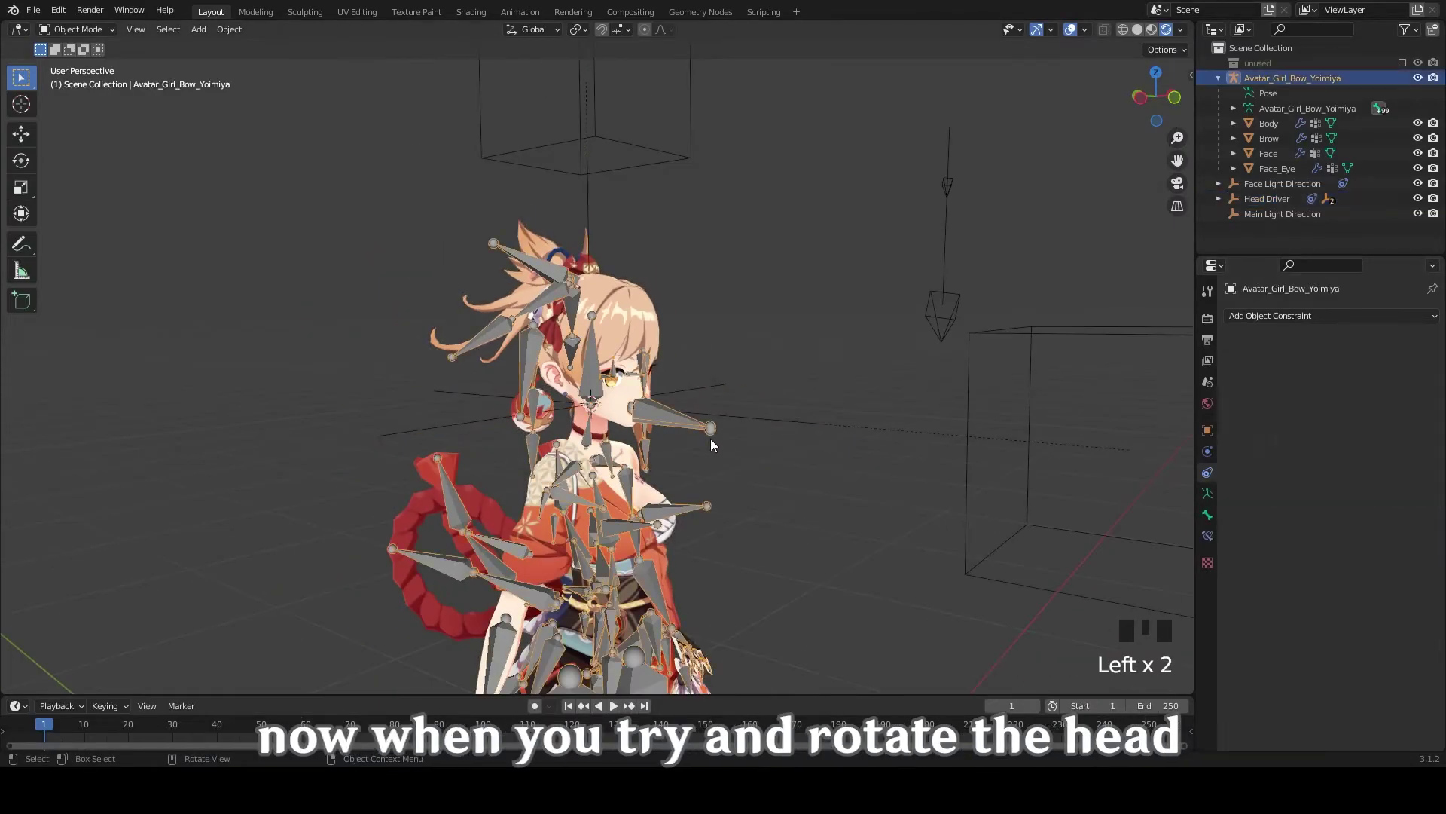
pyautogui.hotkey('ctrl', 'Tab')
pyautogui.click(588, 426)
pyautogui.moveTo(588, 429); pyautogui.dragTo(603, 433, button='middle')
pyautogui.click(592, 376)
pyautogui.press('r')
pyautogui.press('r')
pyautogui.click(663, 384)
pyautogui.moveTo(663, 385); pyautogui.dragTo(648, 429, button='middle')
pyautogui.press('r')
pyautogui.press('r')
pyautogui.press('r')
# Enable Auto Keying and play the timeline to record and review the head bone's movement
pyautogui.click(535, 705)
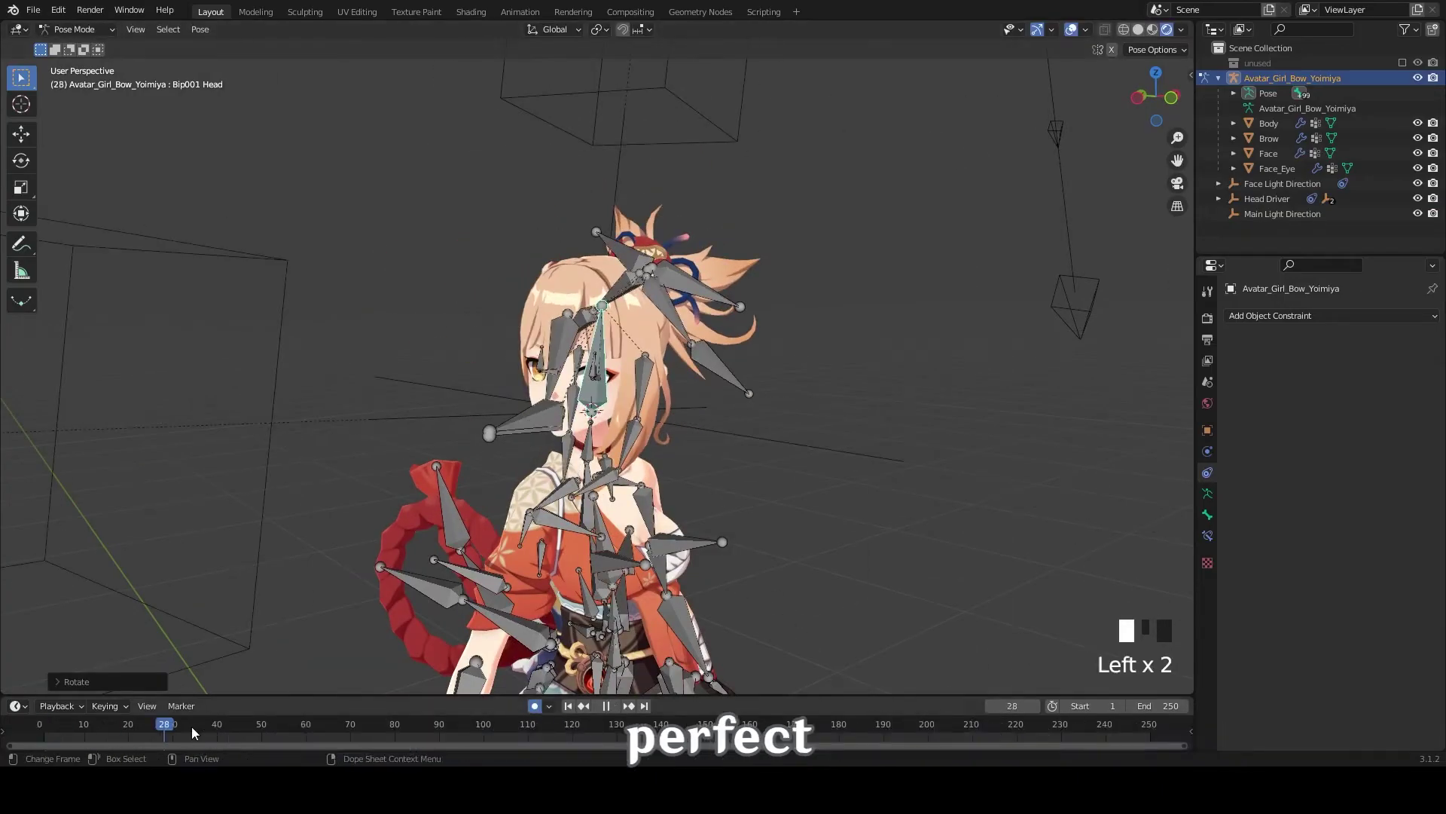
pyautogui.press('space')
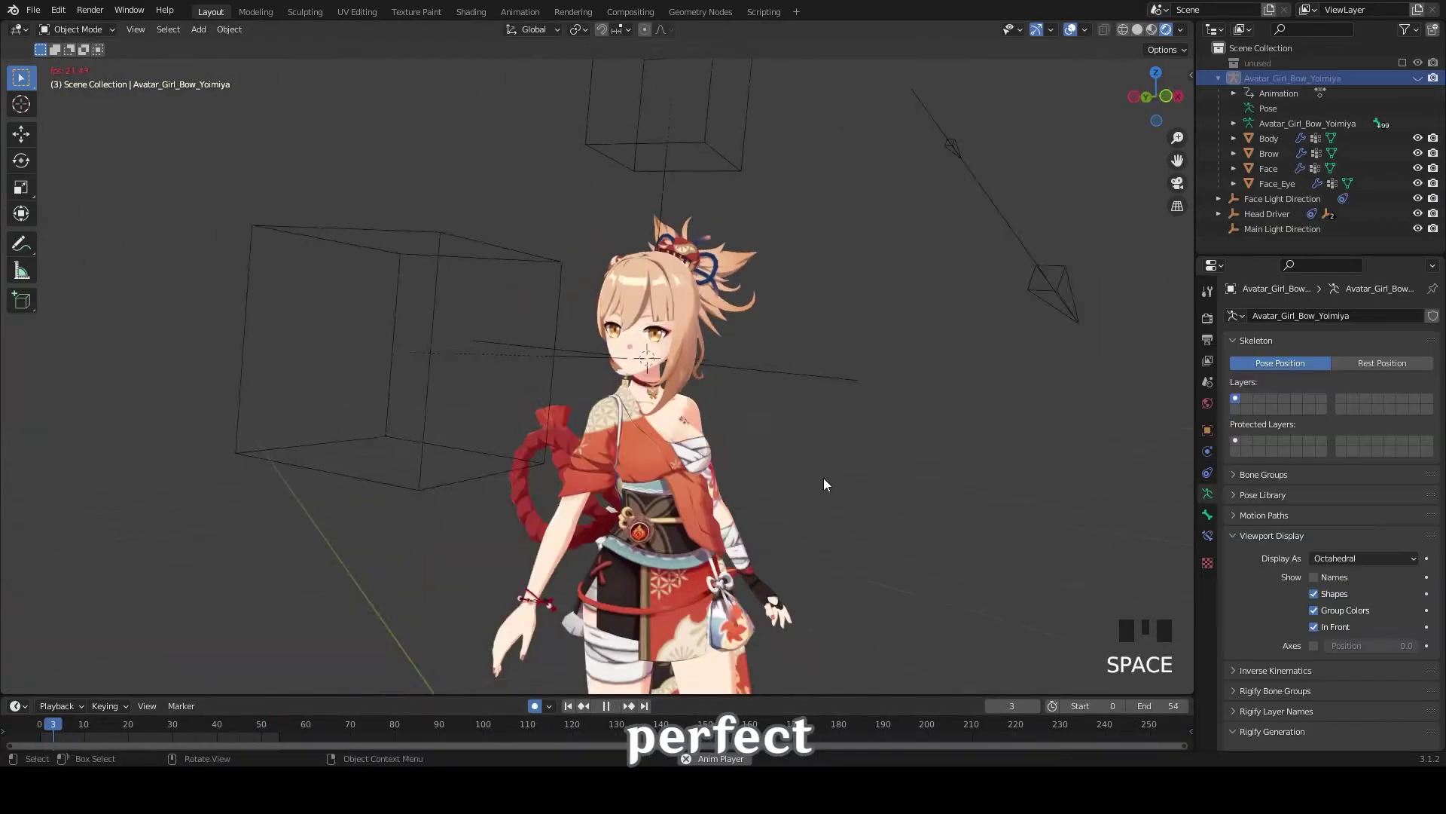
pyautogui.moveTo(824, 478); pyautogui.dragTo(796, 464, button='middle')
pyautogui.scroll(2, 795, 463)
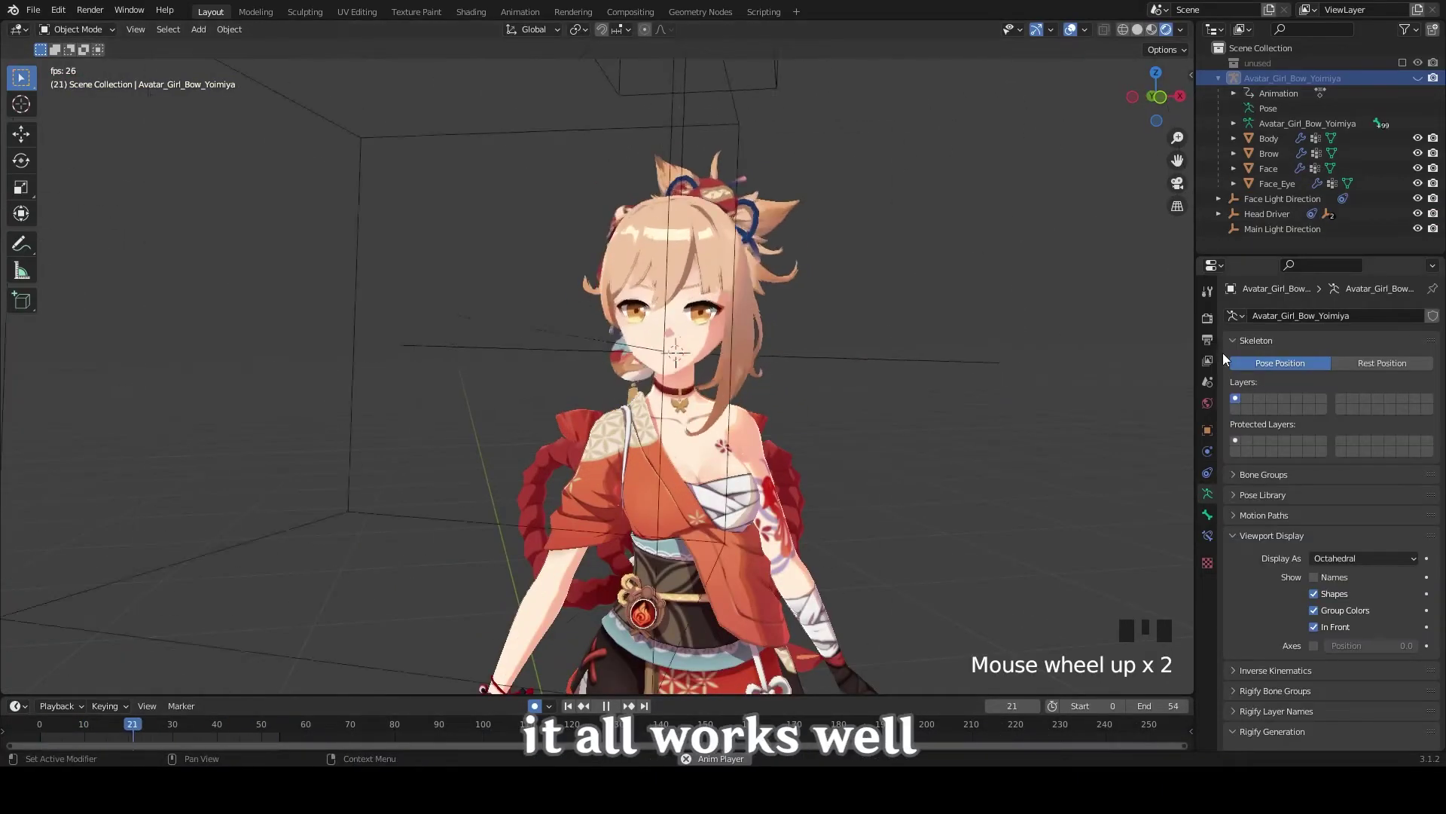
# Show the render settings, rotate the Main Light Direction empty freely during playback, and stop the animation
pyautogui.click(1207, 317)
pyautogui.click(1326, 401)
pyautogui.scroll(-2, 1091, 220)
pyautogui.click(947, 261)
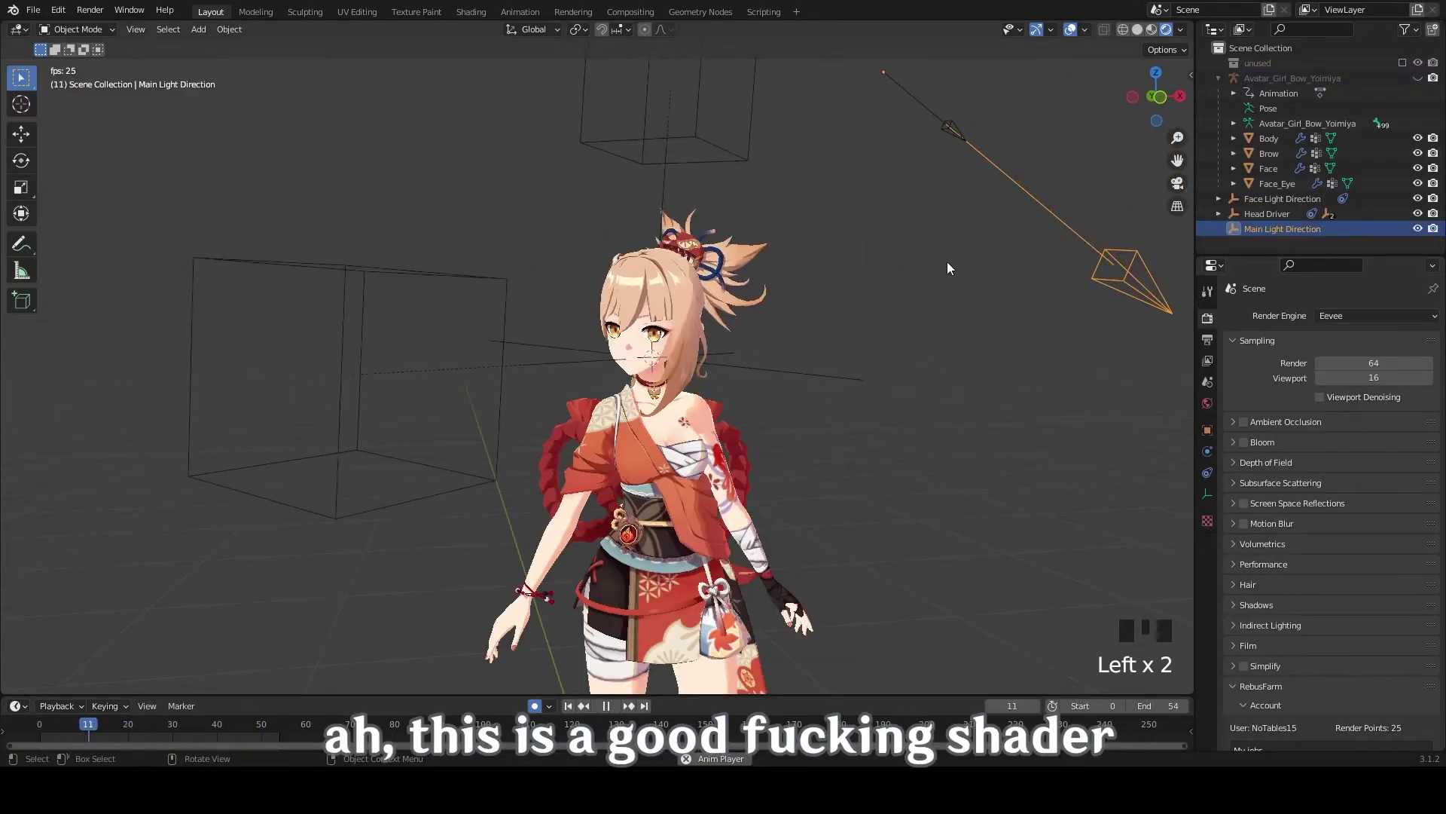
pyautogui.press('r')
pyautogui.press('r')
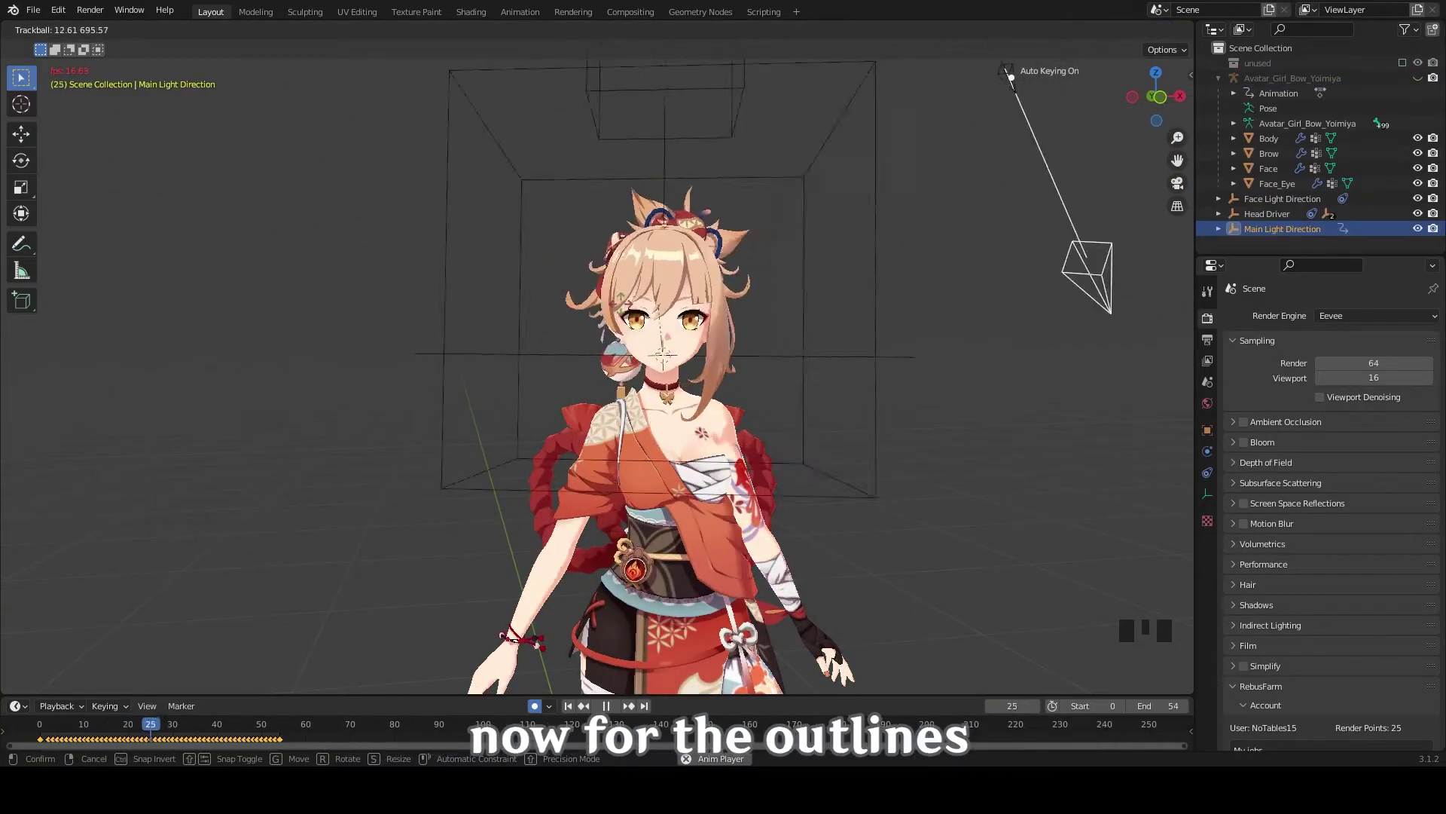
pyautogui.click(323, 413)
pyautogui.press('Escape')
# Add a Solidify modifier to the Face mesh and set its thickness to 0.001 m
pyautogui.moveTo(178, 372); pyautogui.dragTo(203, 380, button='middle')
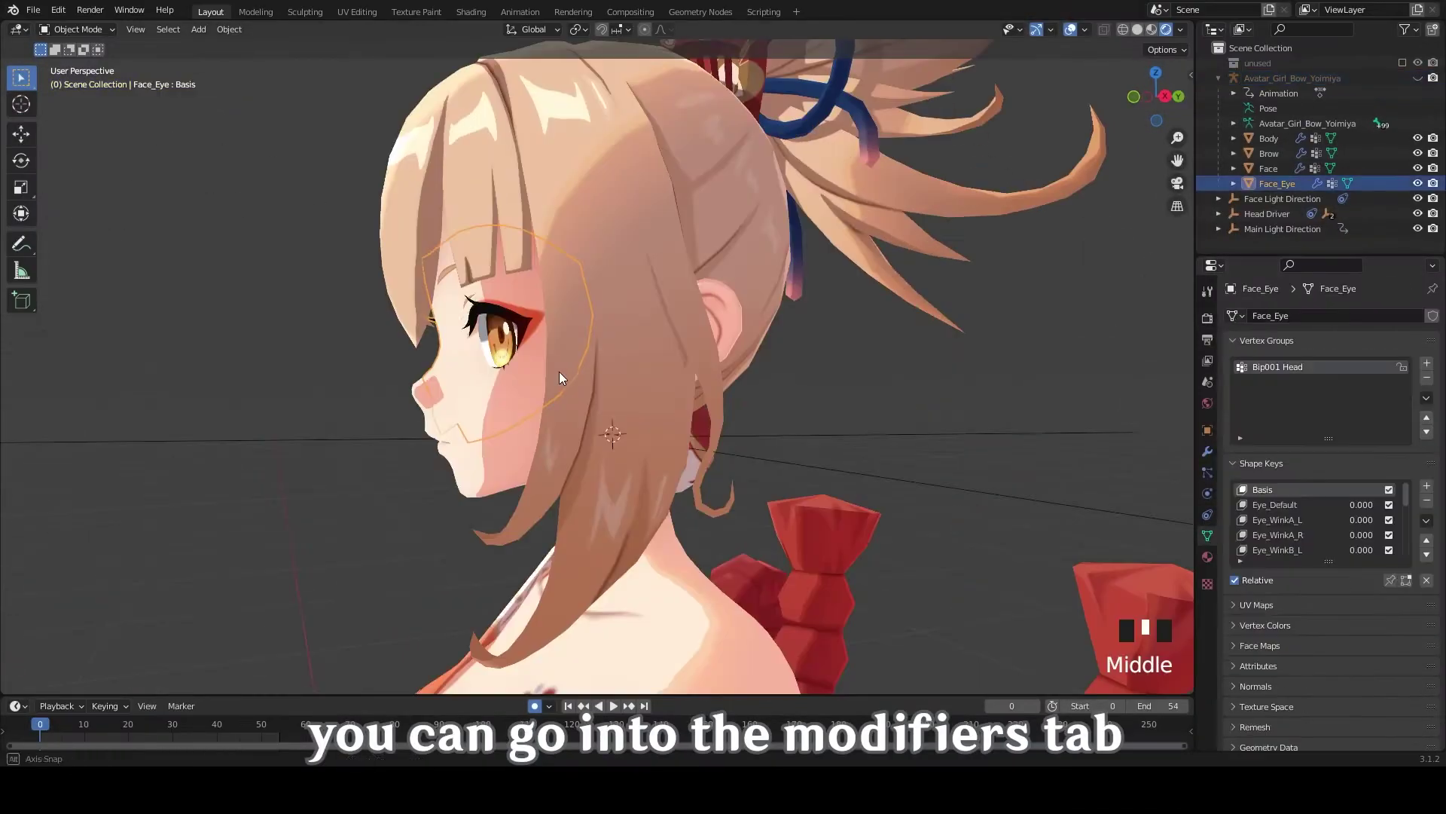
pyautogui.keyDown('shift'); pyautogui.moveTo(559, 372); pyautogui.dragTo(528, 372, button='middle'); pyautogui.keyUp('shift')
pyautogui.click(1208, 430)
pyautogui.click(1145, 158)
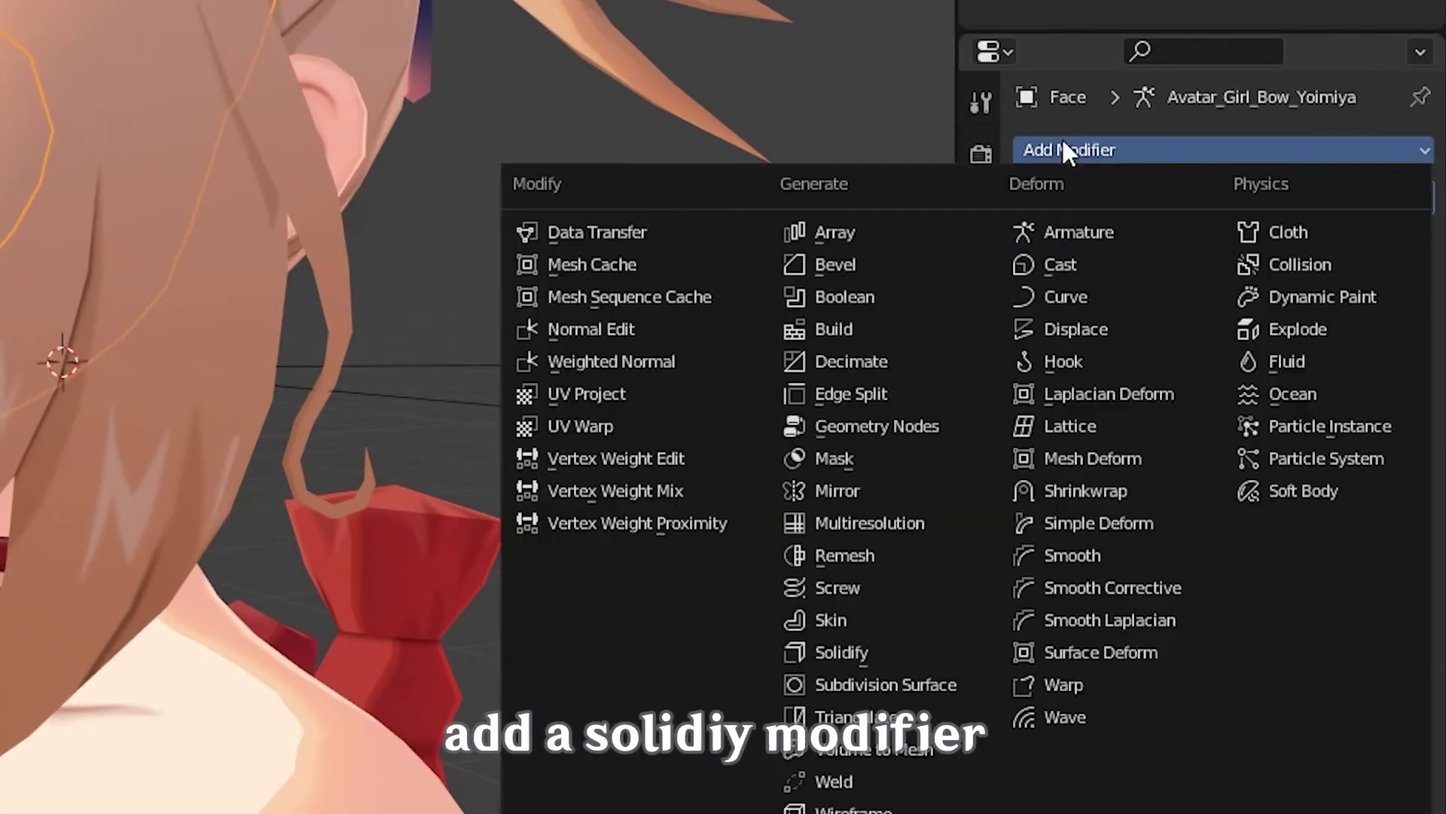
pyautogui.click(841, 652)
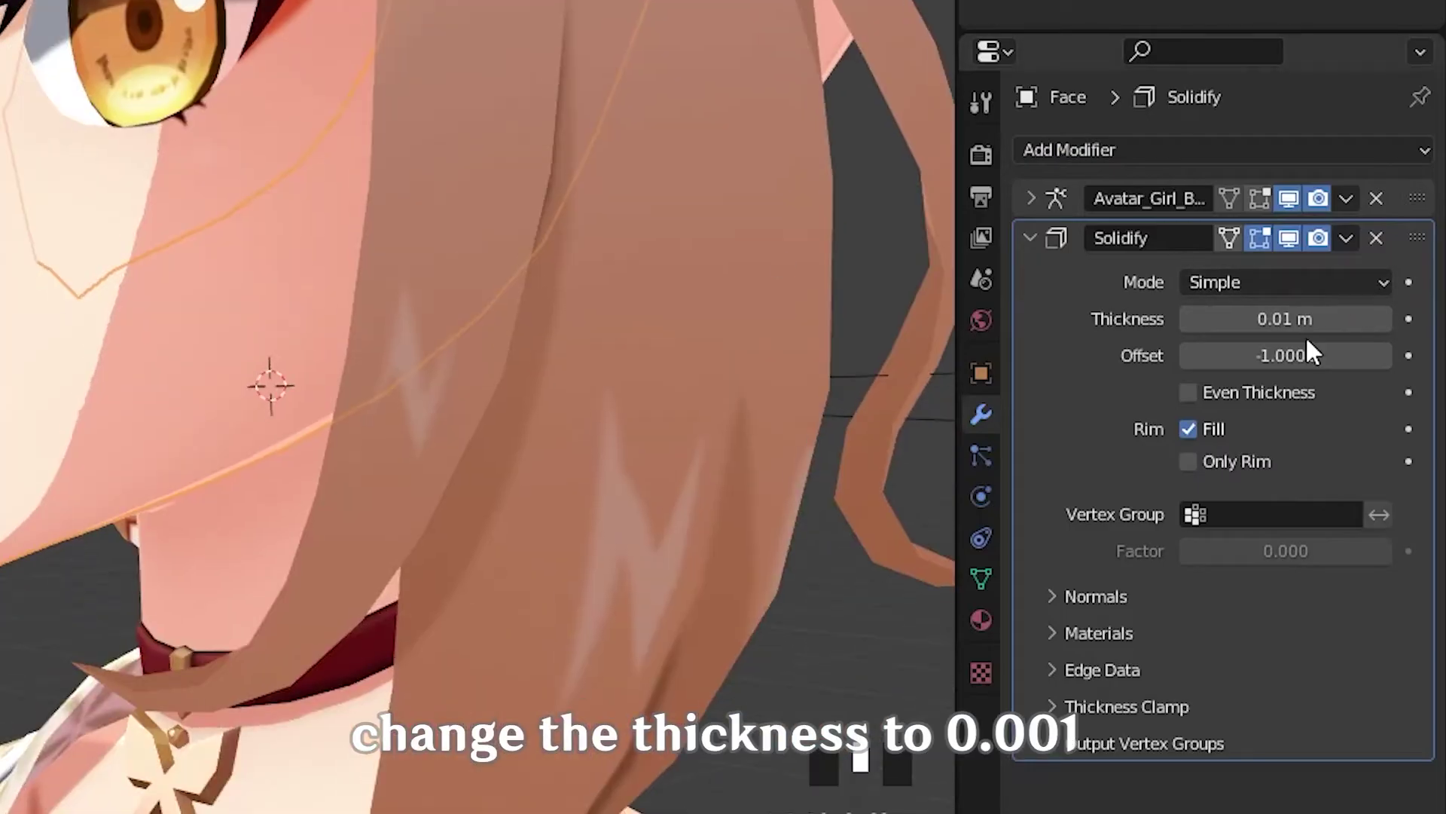
pyautogui.doubleClick(1307, 330)
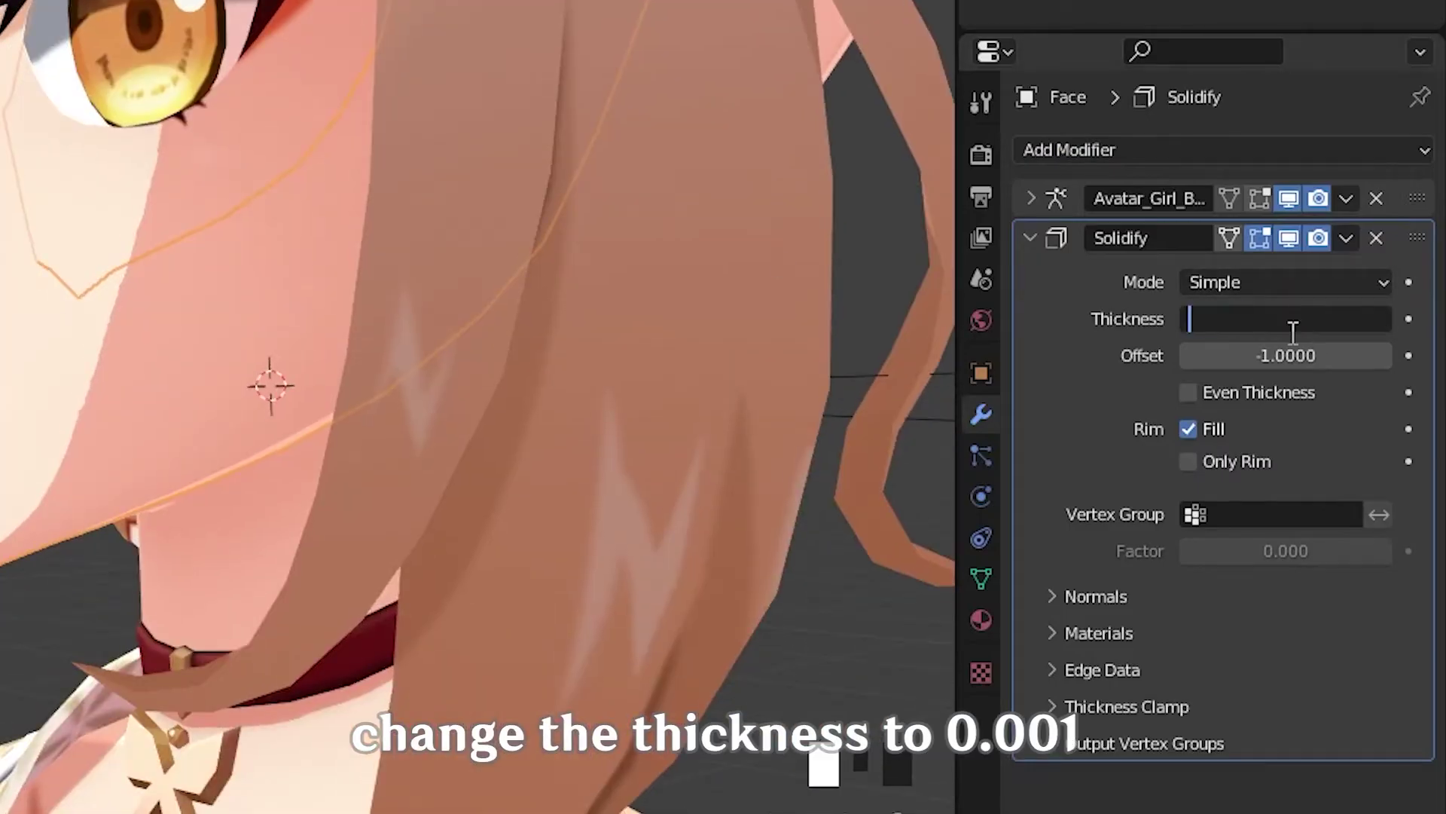
pyautogui.write('0.001')
pyautogui.press('Return')
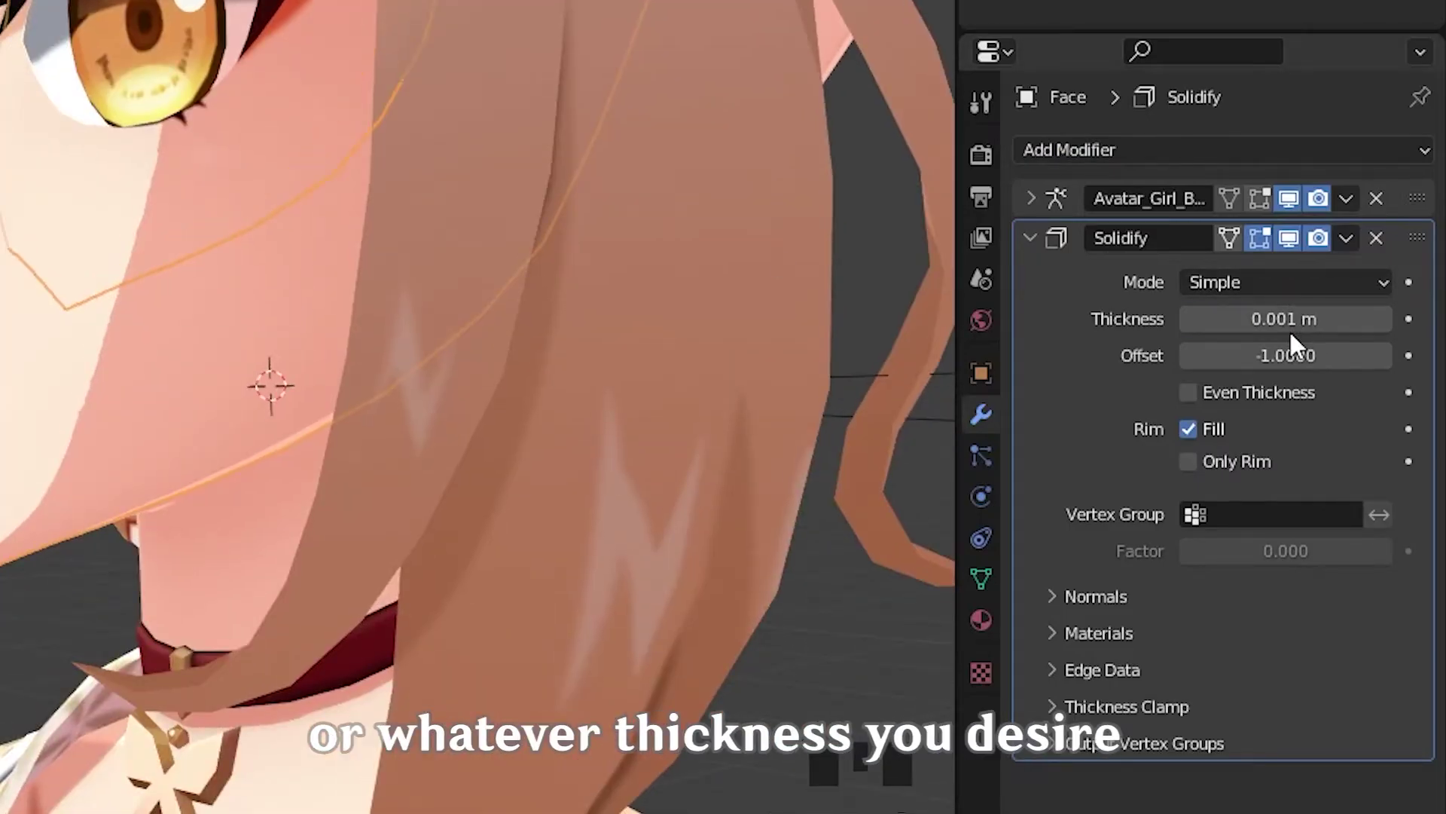
# Set the Face Solidify modifier's offset to 1, disable rim Fill and enable Flip for its normals
pyautogui.moveTo(1264, 356); pyautogui.dragTo(1348, 356)
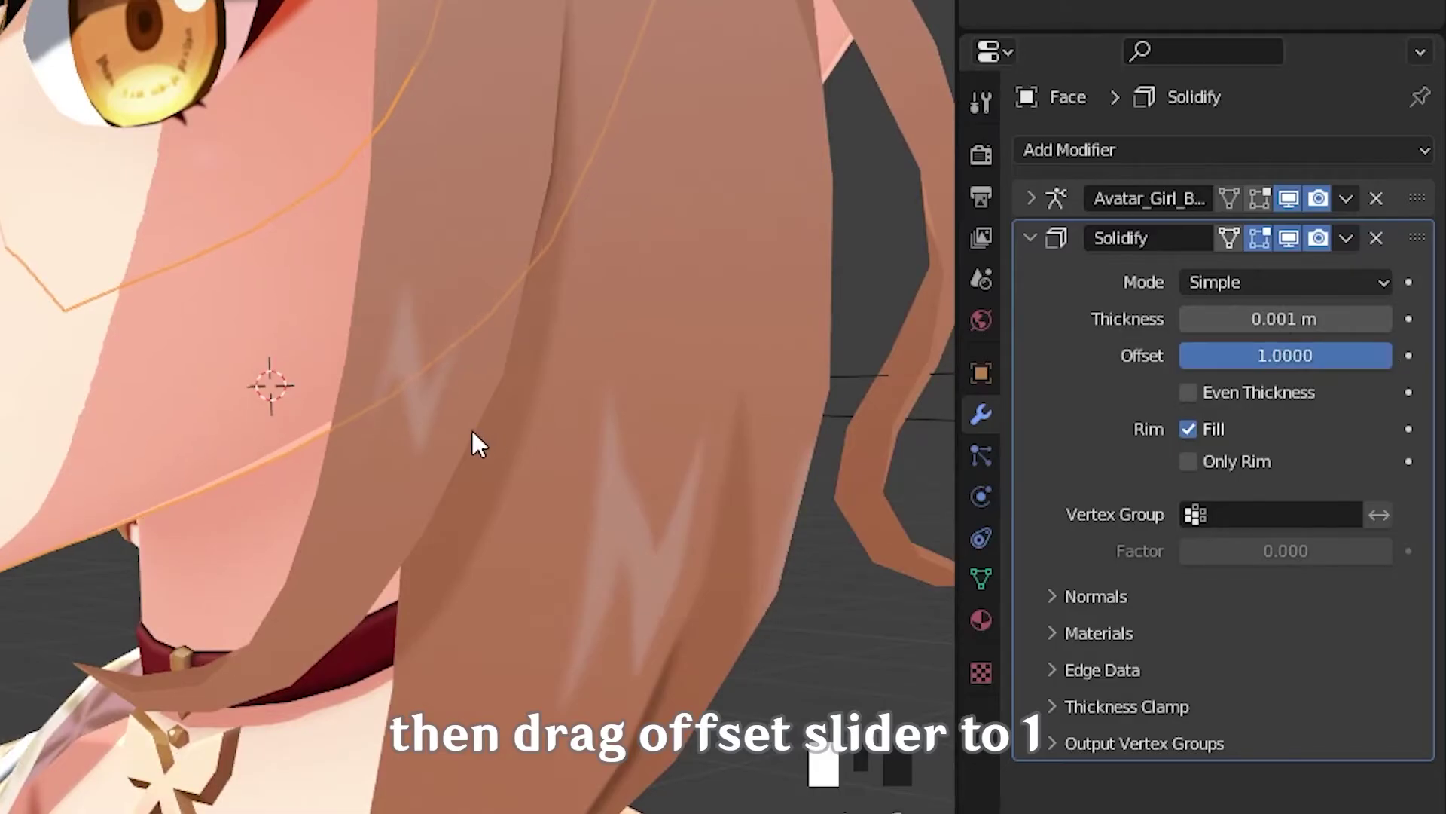
pyautogui.moveTo(473, 434); pyautogui.dragTo(399, 460, button='middle')
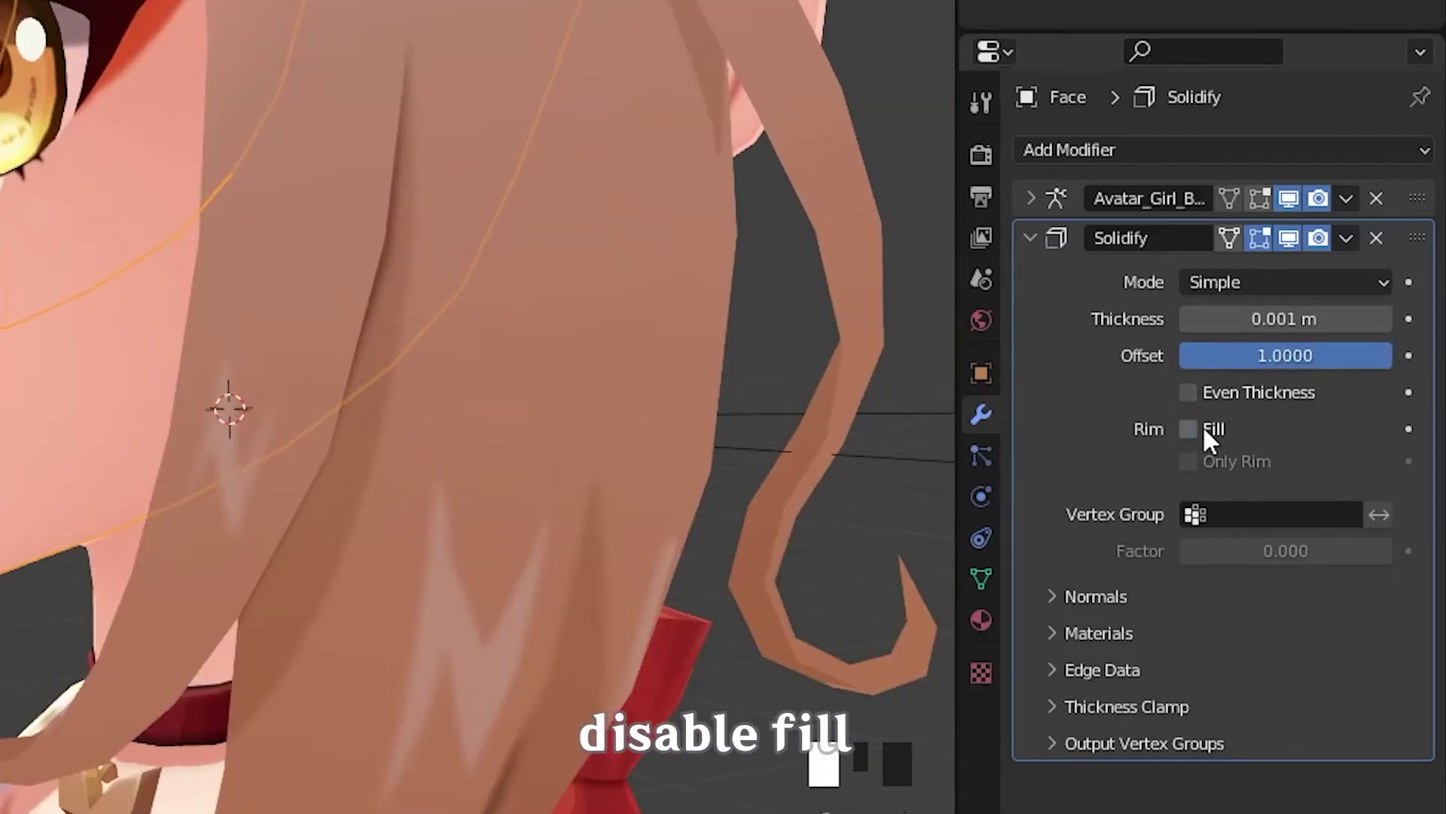
pyautogui.click(1204, 429)
pyautogui.click(1204, 430)
pyautogui.click(1096, 596)
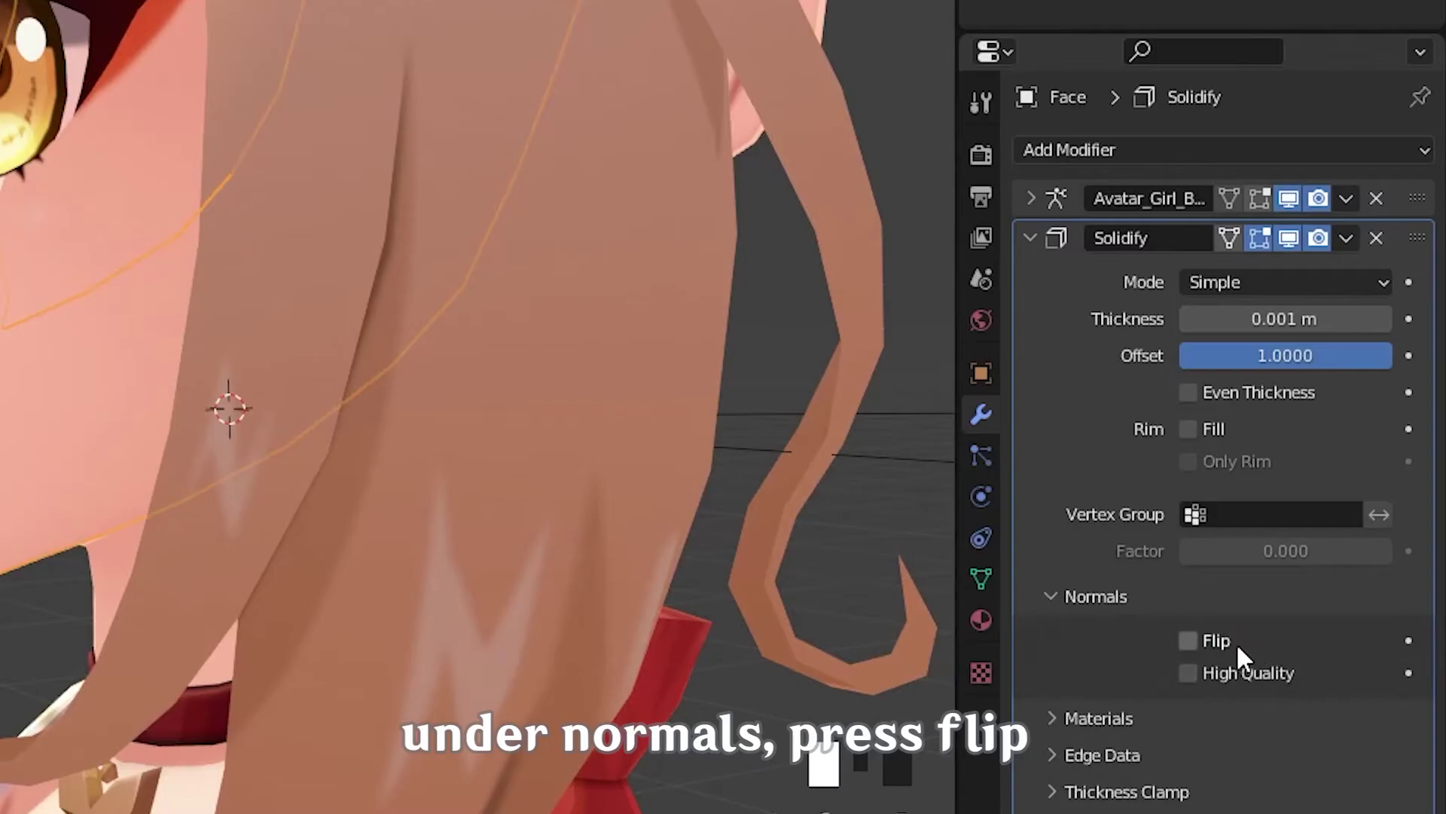
pyautogui.click(1221, 640)
# Add a second material slot to the Face mesh and assign the miHoYo - Genshin Outlines material to it
pyautogui.click(980, 619)
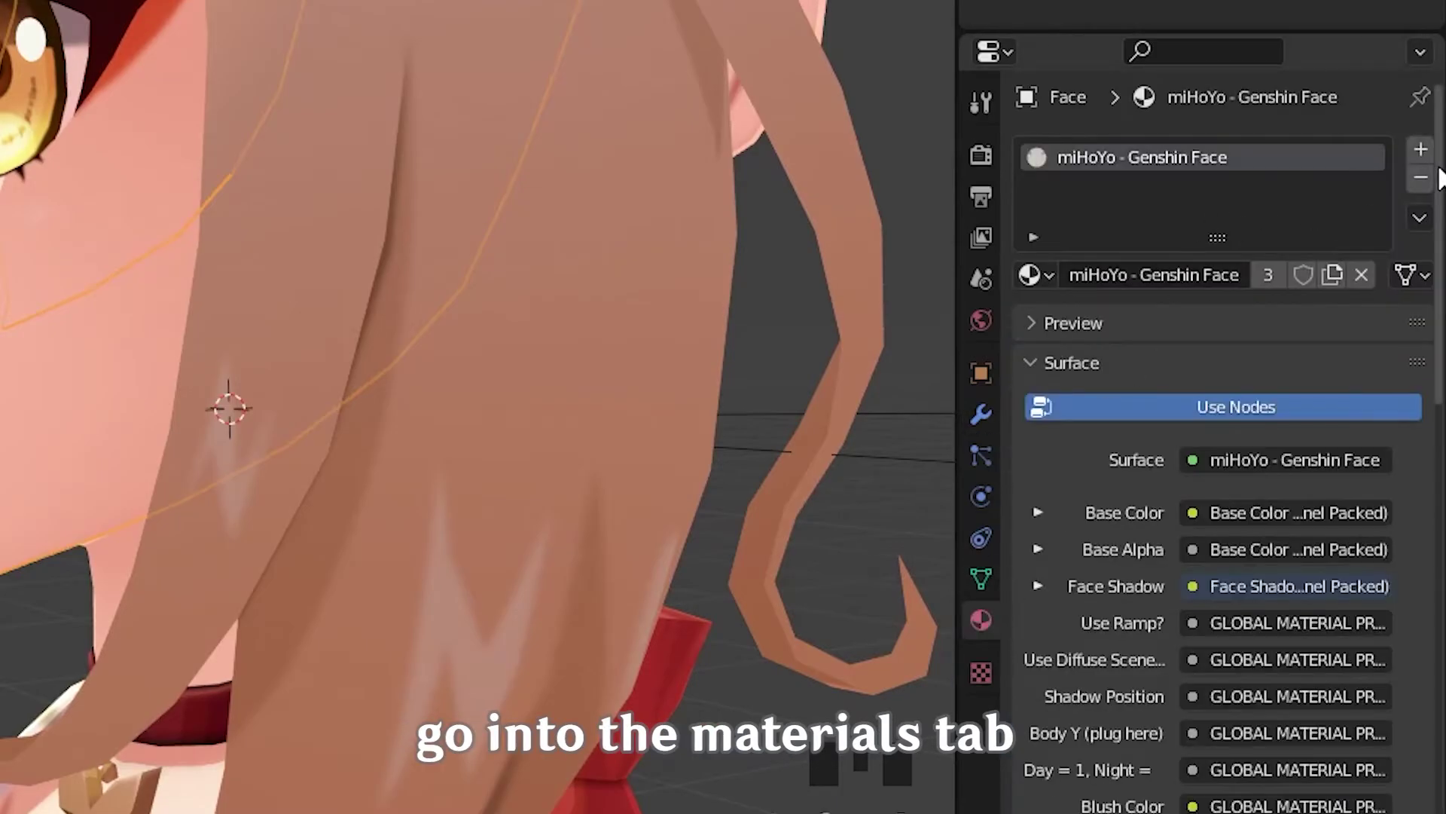
pyautogui.click(1421, 149)
pyautogui.click(1031, 334)
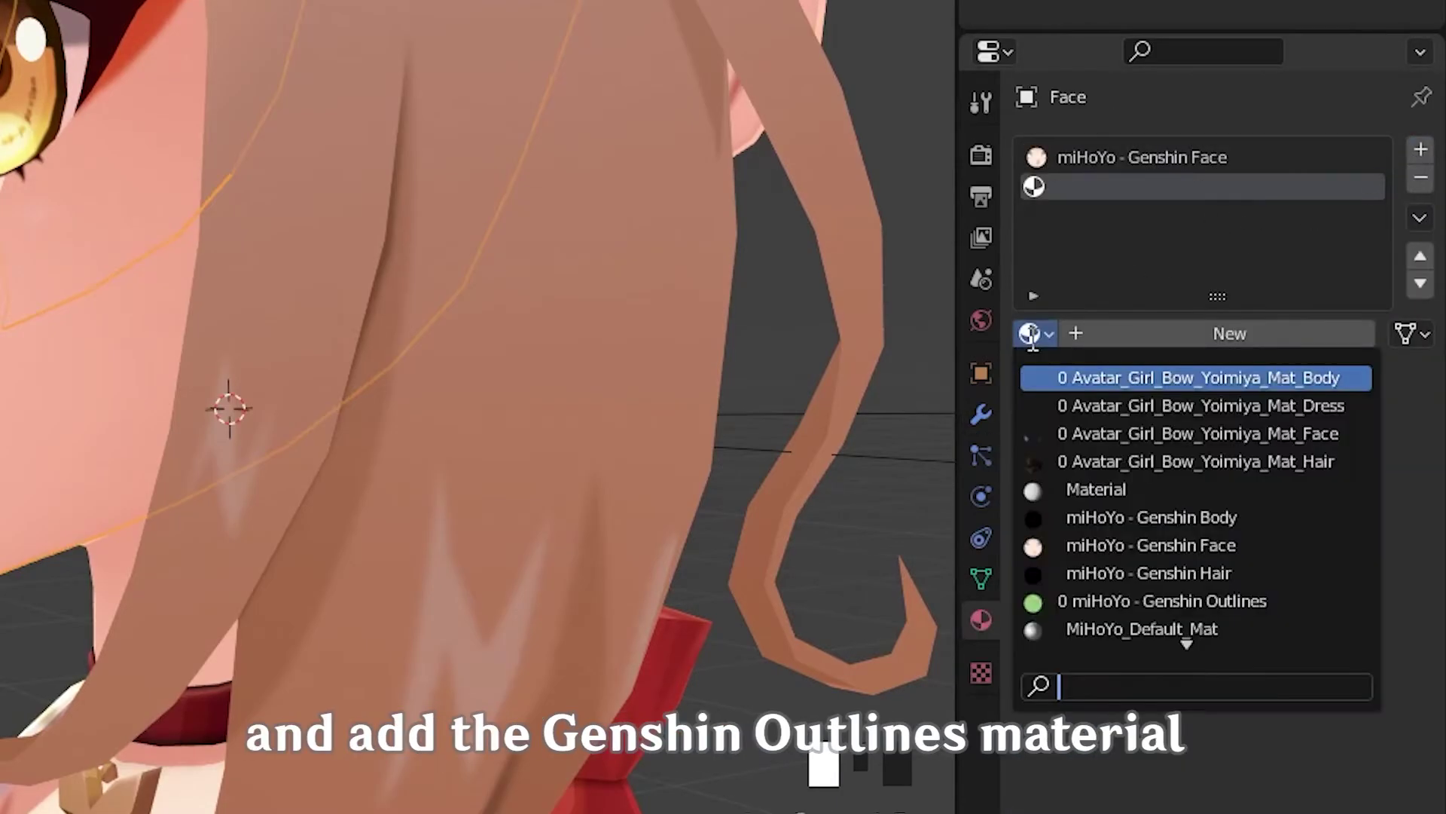
pyautogui.click(1200, 600)
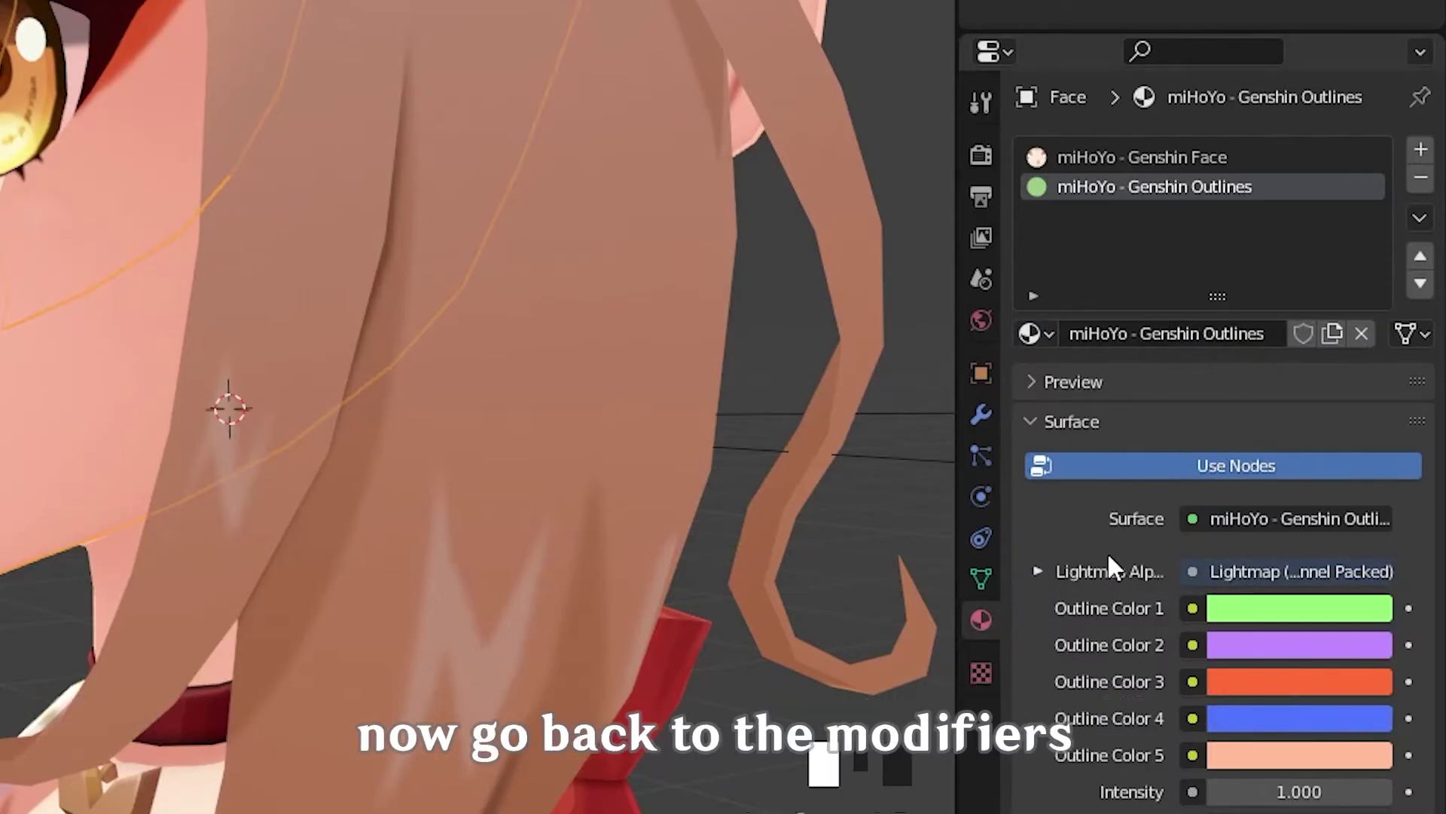
# Raise the Face Solidify modifier's Material Offset so the shell uses the outlines material slot
pyautogui.click(987, 416)
pyautogui.click(1108, 722)
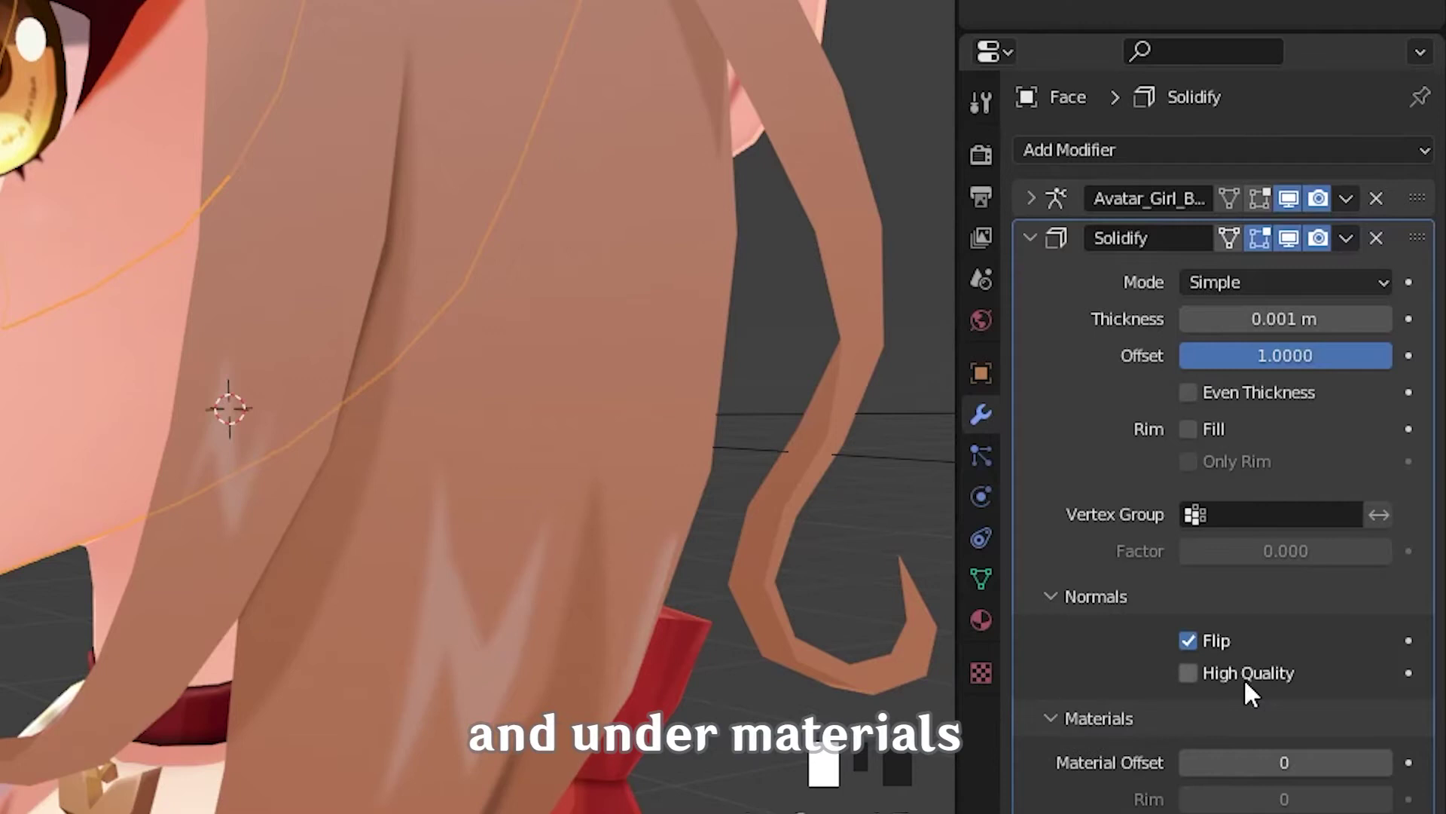
pyautogui.click(1383, 762)
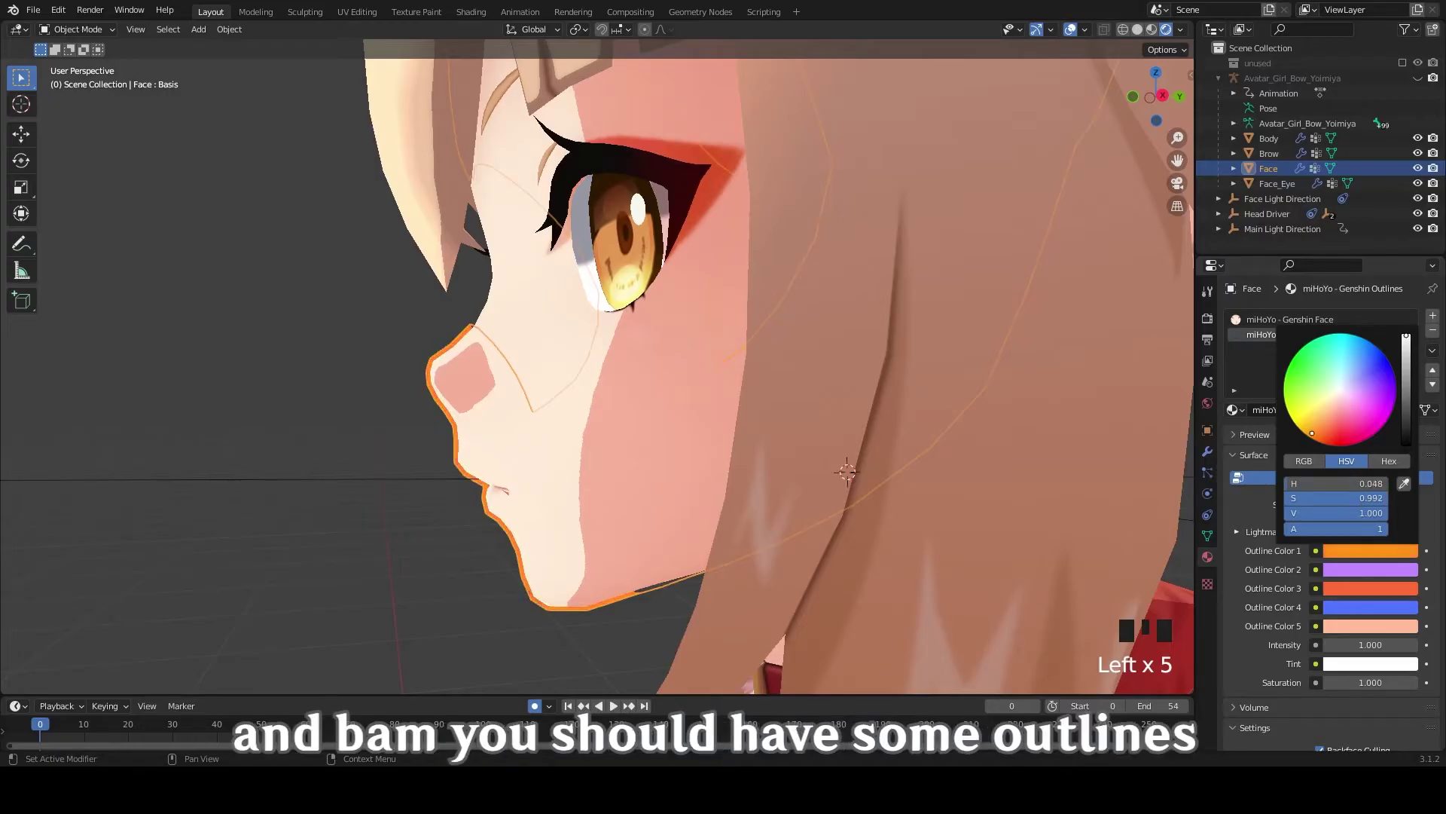
# Set Outline Color 1 of the miHoYo - Genshin Outlines material to dark brown (H 0.059, S 0.963, V 0.208)
pyautogui.moveTo(1313, 434); pyautogui.dragTo(1326, 432)
pyautogui.moveTo(1405, 380); pyautogui.dragTo(1405, 390)
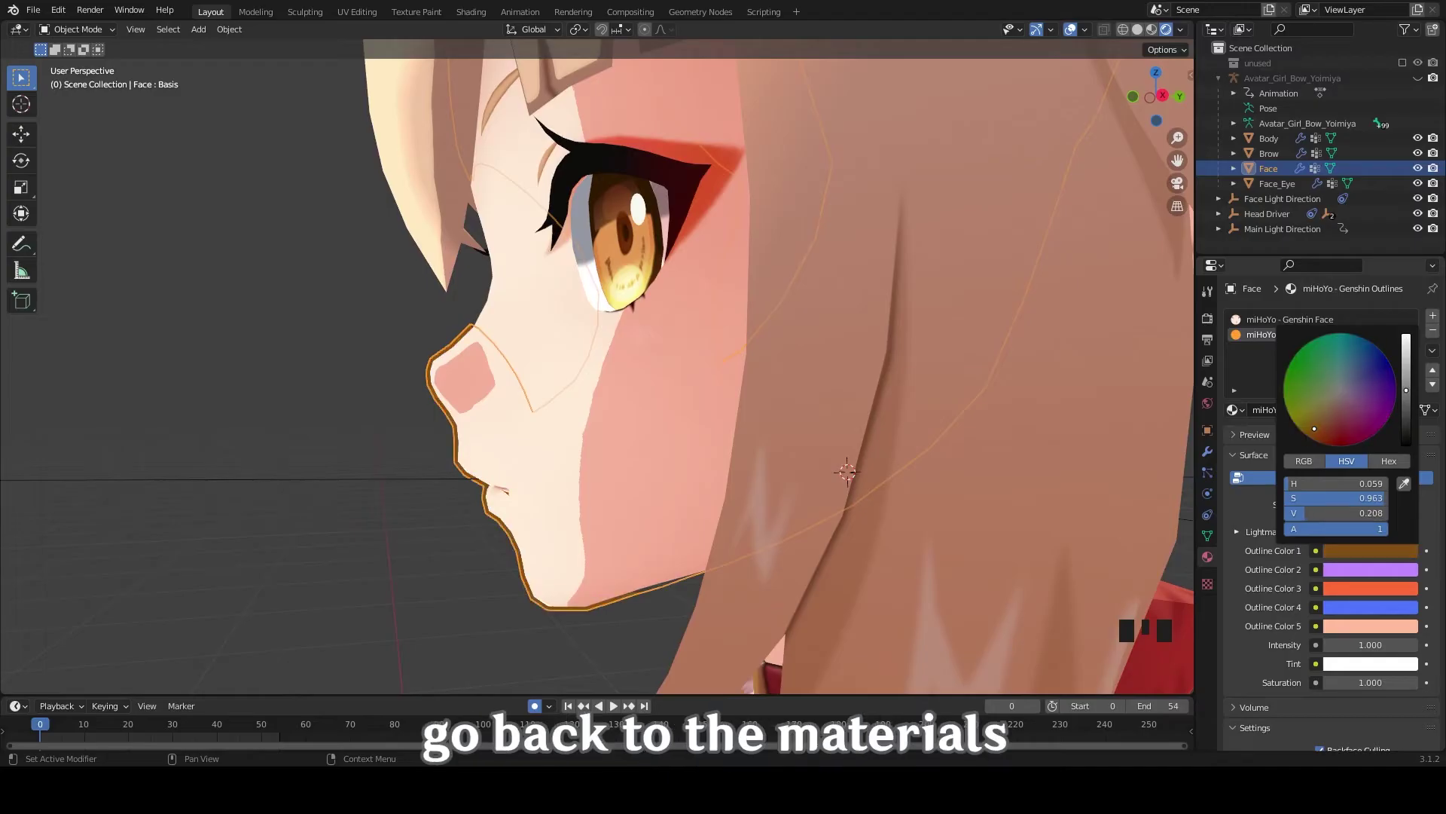
pyautogui.moveTo(682, 427); pyautogui.dragTo(734, 426, button='middle')
pyautogui.scroll(-3, 865, 445)
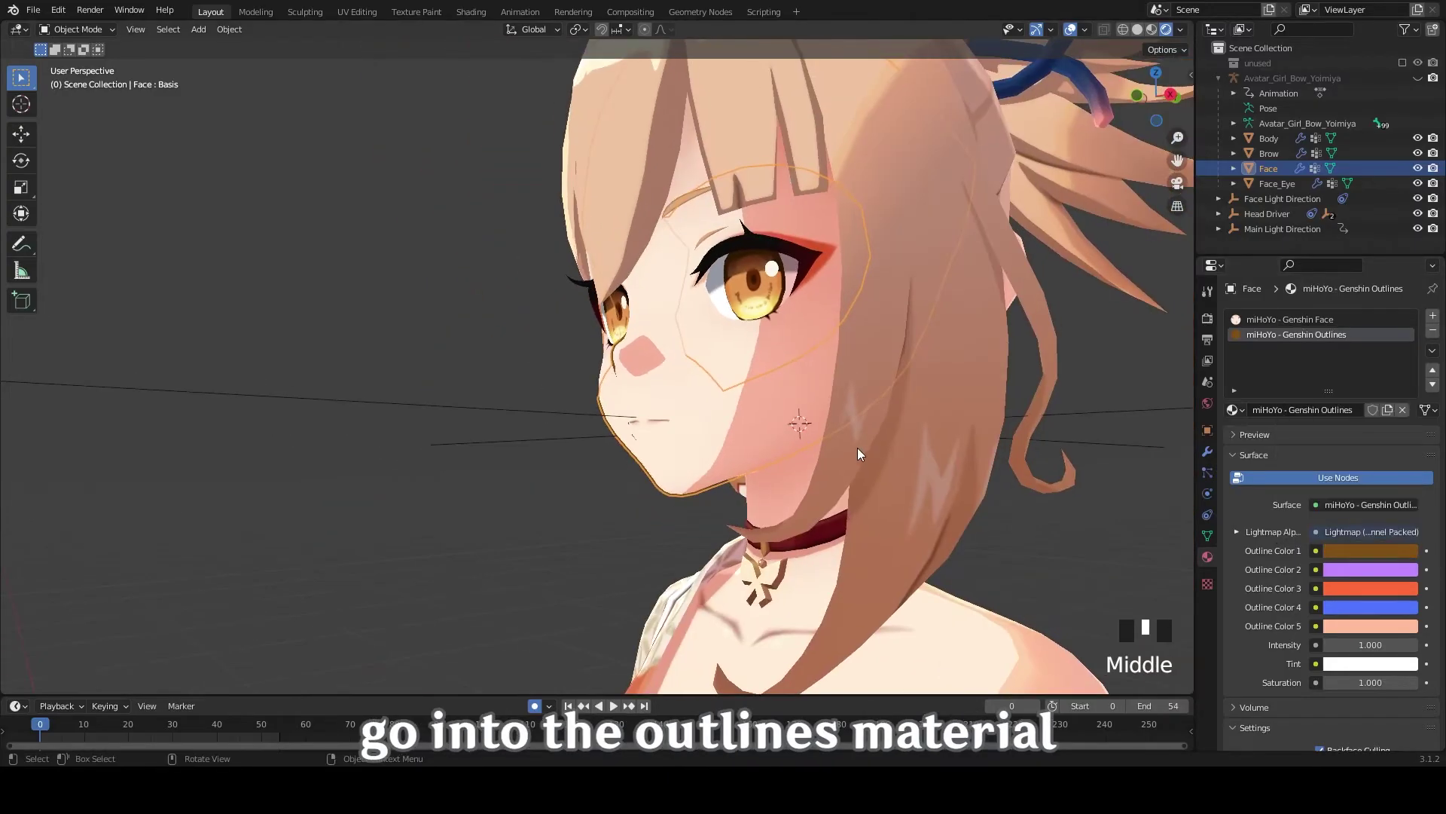
# Add a Solidify modifier for the next mesh's outline and select the Body mesh to continue the outline setup
pyautogui.click(687, 416)
pyautogui.click(678, 345)
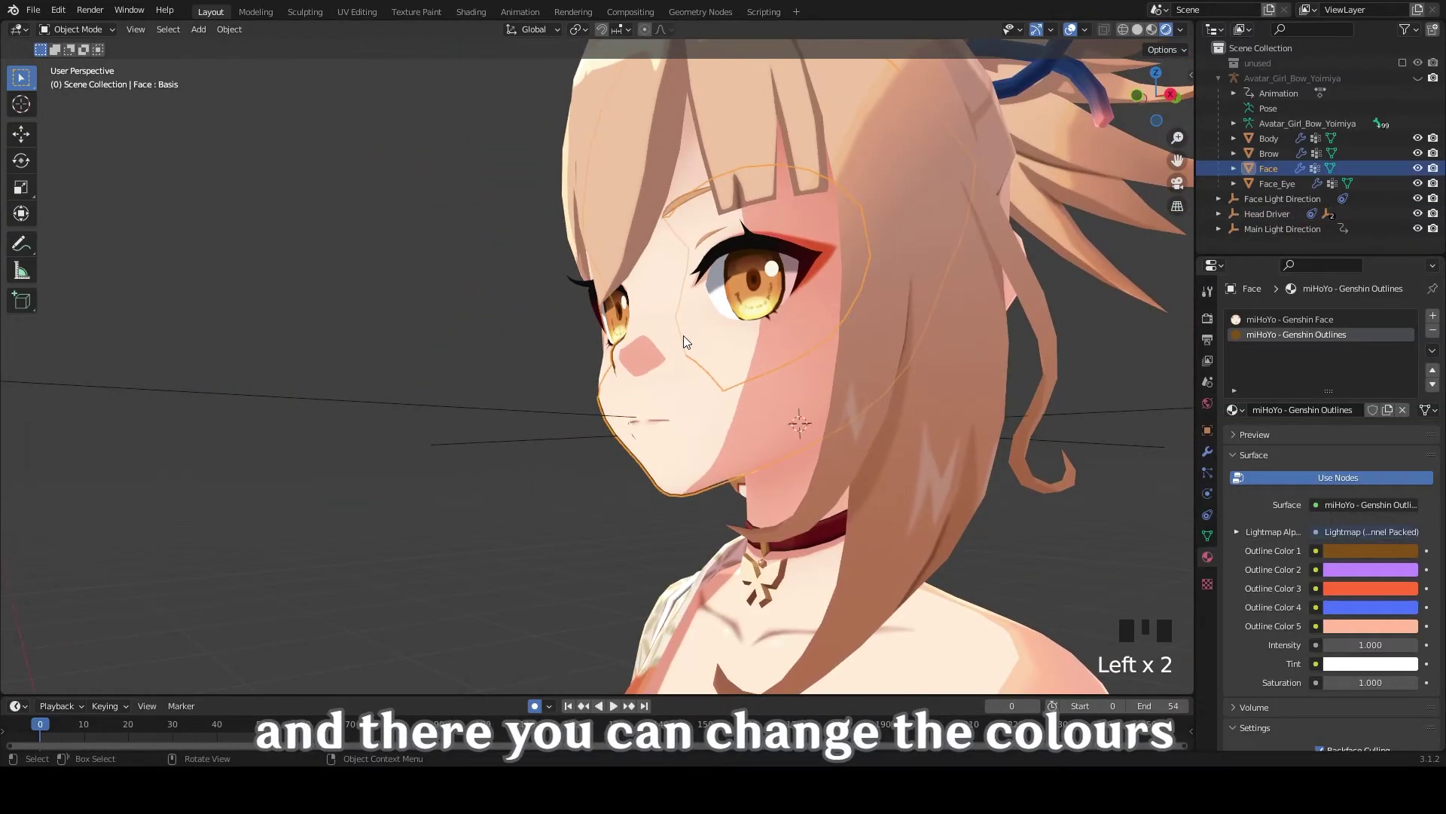
pyautogui.click(684, 336)
pyautogui.click(1207, 451)
pyautogui.click(1331, 315)
pyautogui.click(1130, 572)
pyautogui.press('a')
pyautogui.scroll(-3, 669, 370)
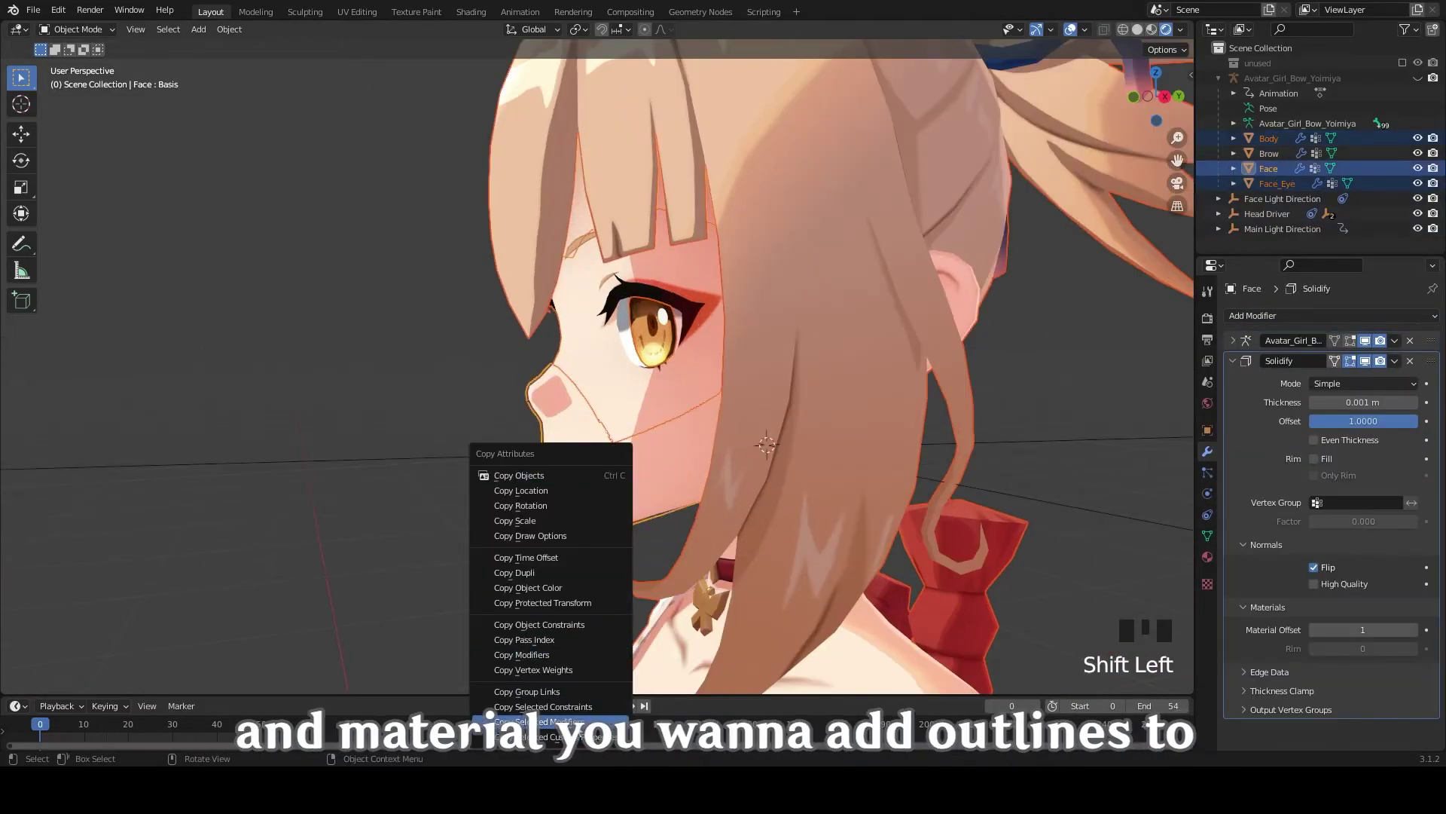
pyautogui.click(574, 546)
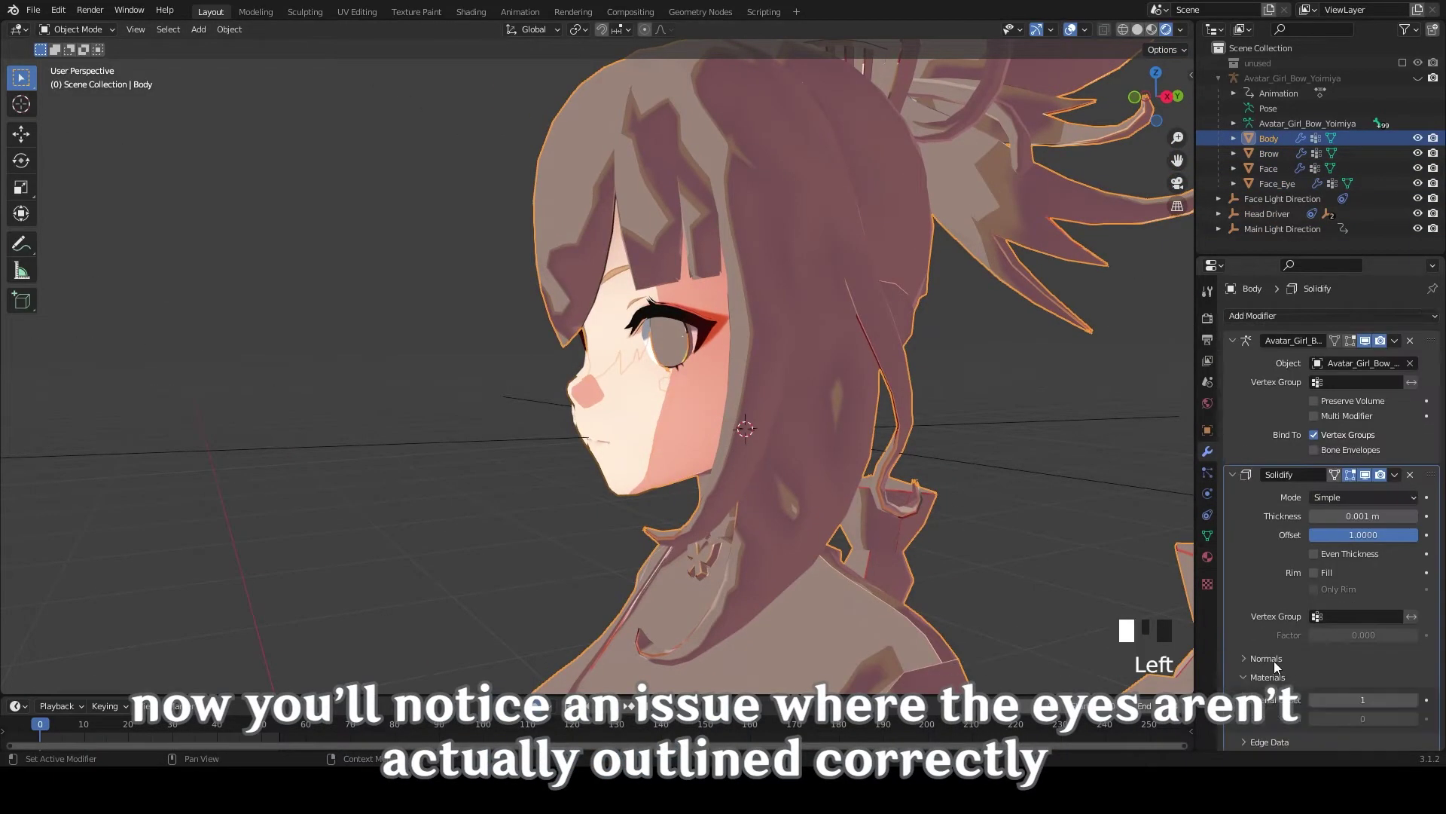
# Add a new material slot to the Face_Eye mesh and assign the miHoYo - Genshin Outlines material to it
pyautogui.scroll(2, 753, 377)
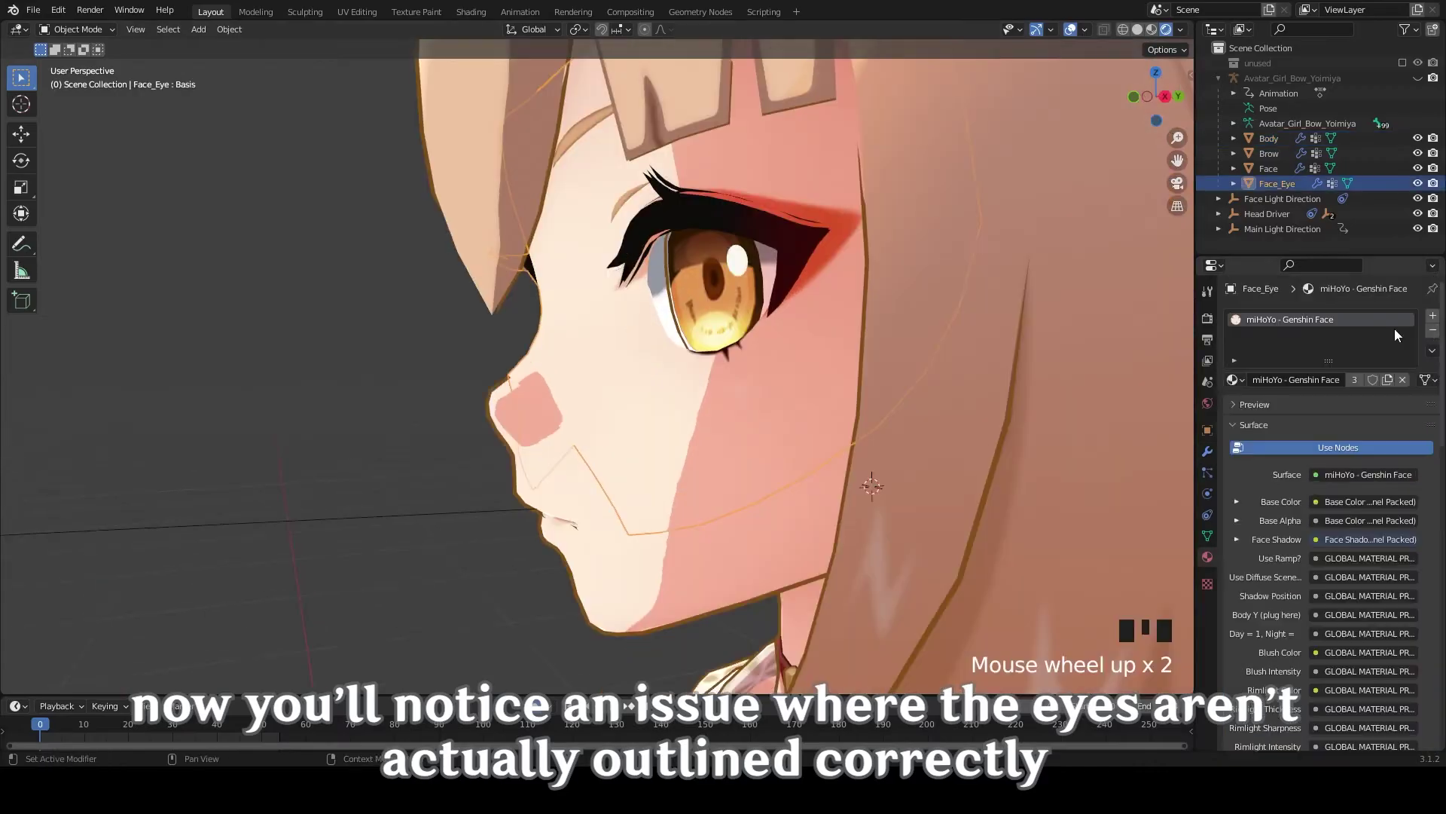
pyautogui.click(1432, 314)
pyautogui.click(1236, 380)
pyautogui.click(1281, 445)
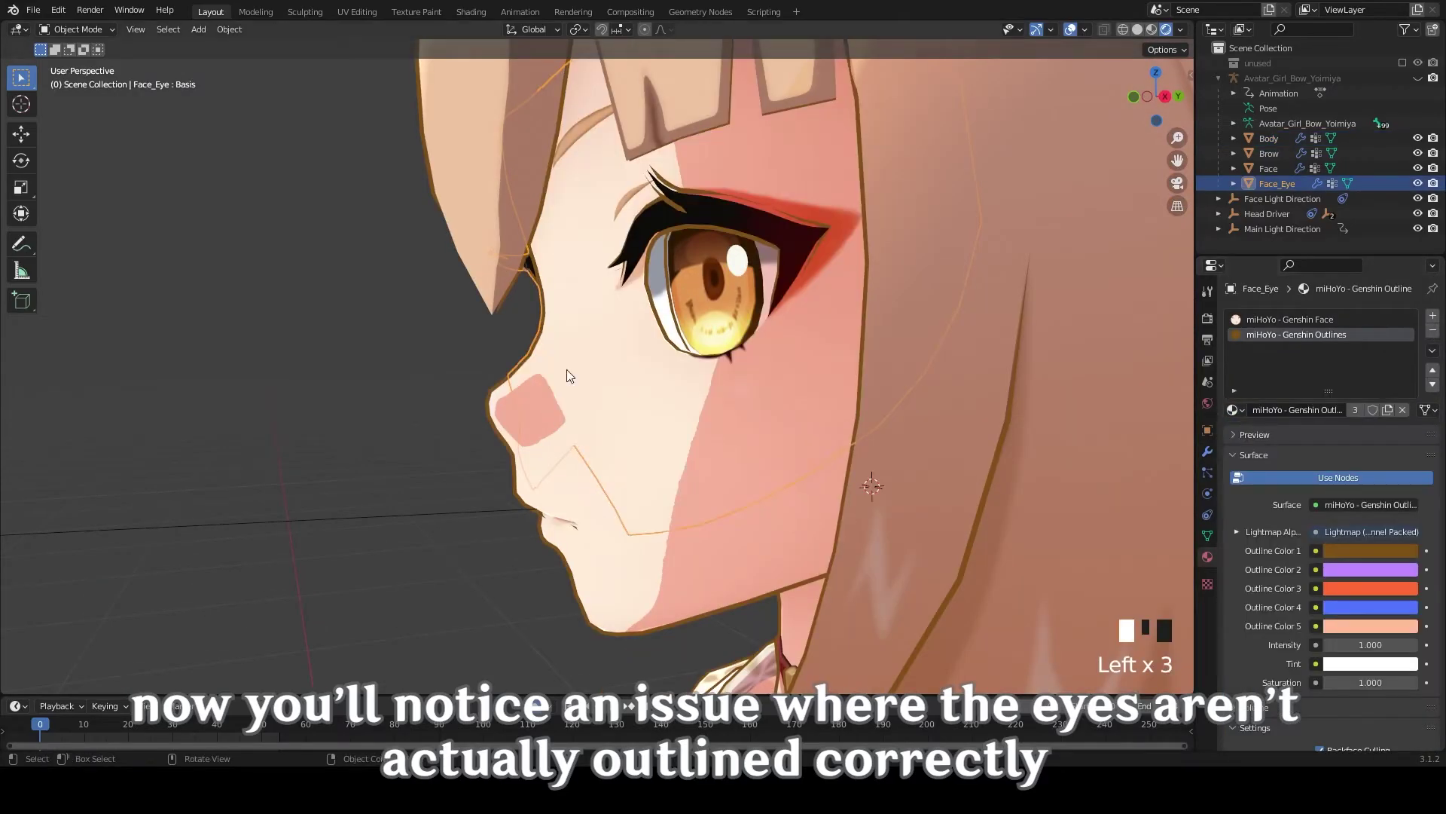
pyautogui.moveTo(567, 369); pyautogui.dragTo(740, 381, button='middle')
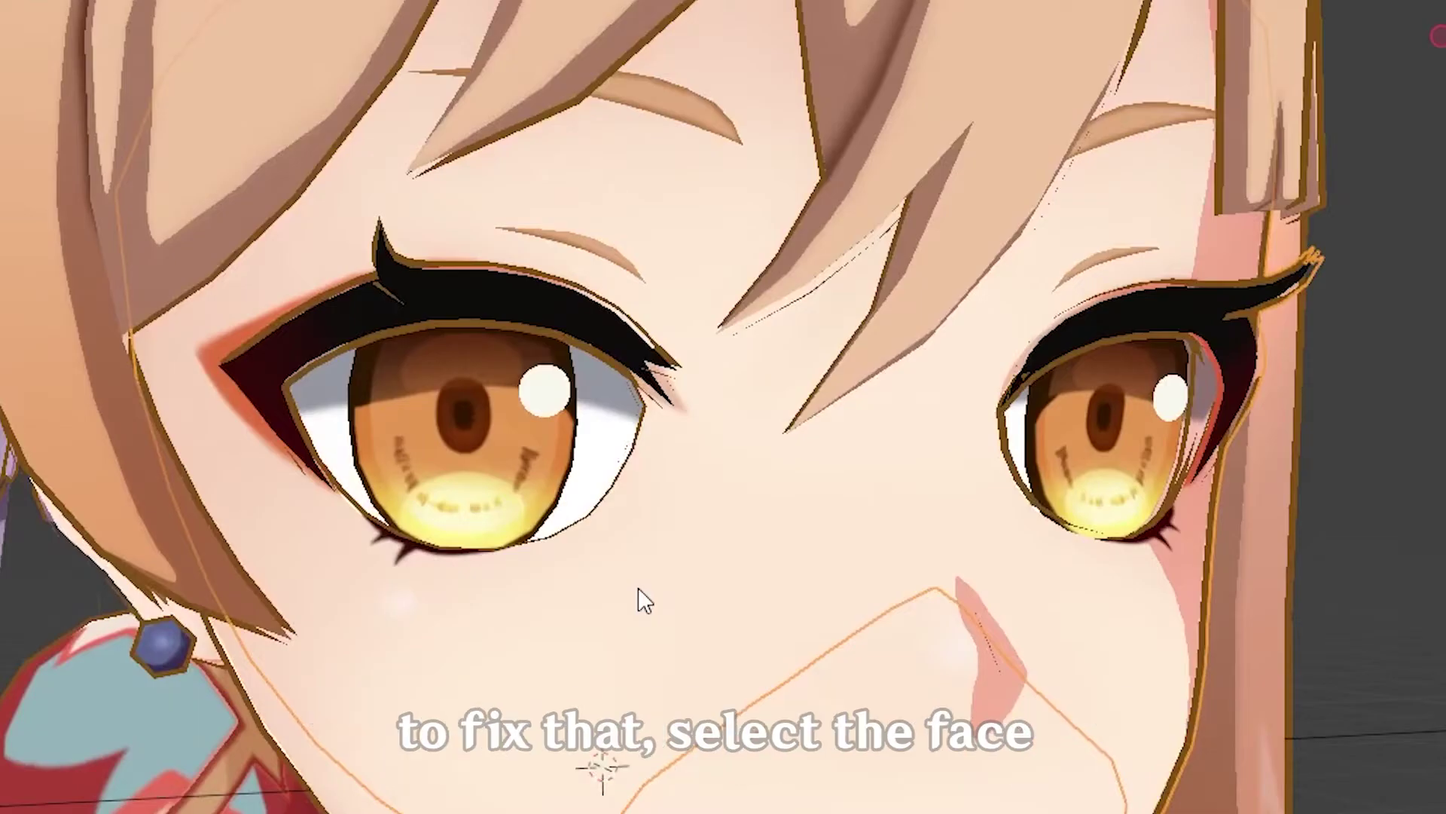
# In the Face_Eye mesh's Edit Mode, select the linked eye parts that should not get an outline
pyautogui.press('l')
pyautogui.press('l')
pyautogui.press('l')
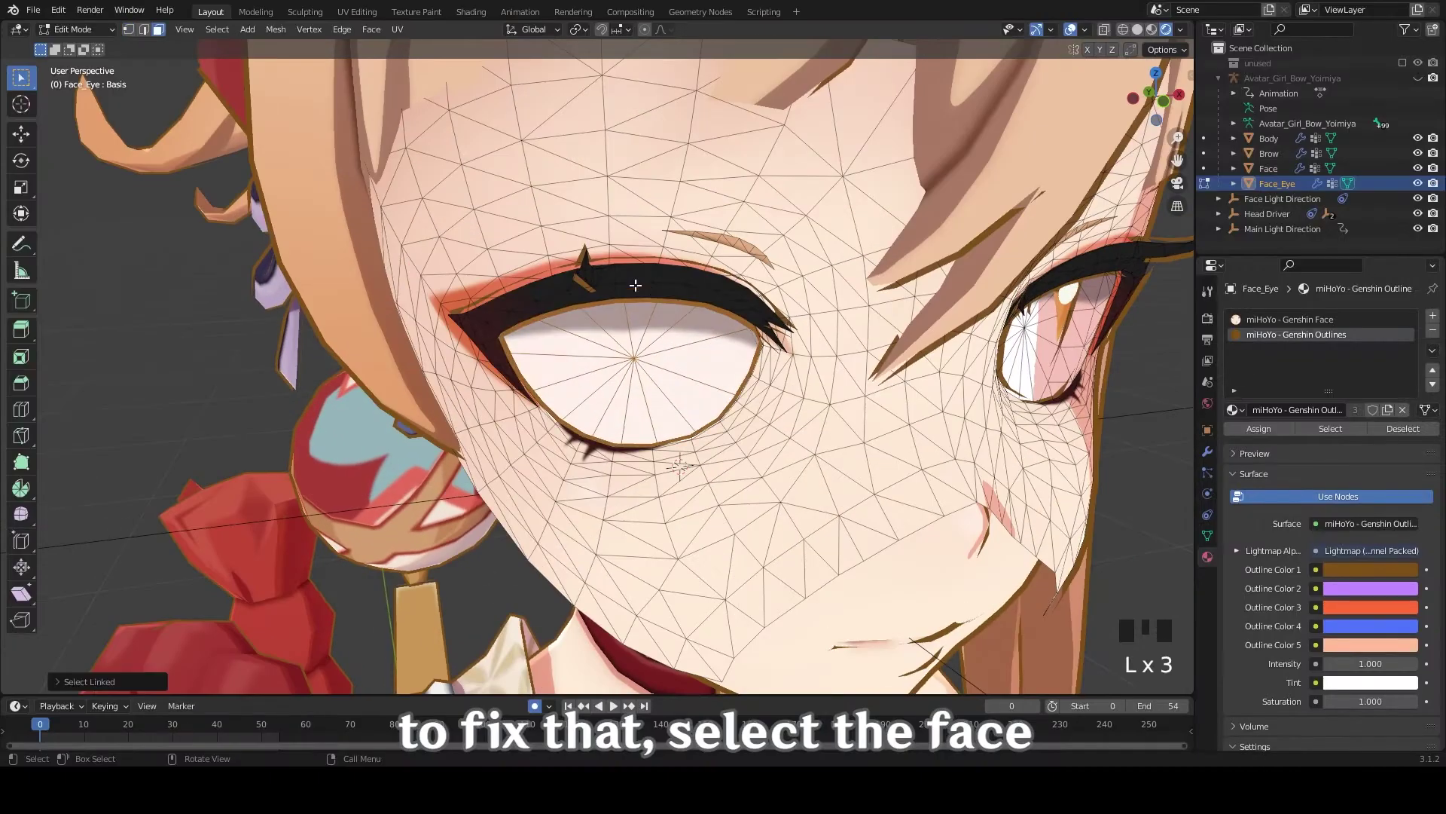
pyautogui.moveTo(636, 284); pyautogui.dragTo(317, 432, button='middle')
pyautogui.scroll(-3, 800, 409)
pyautogui.press('l')
pyautogui.scroll(2, 802, 440)
pyautogui.scroll(1, 539, 477)
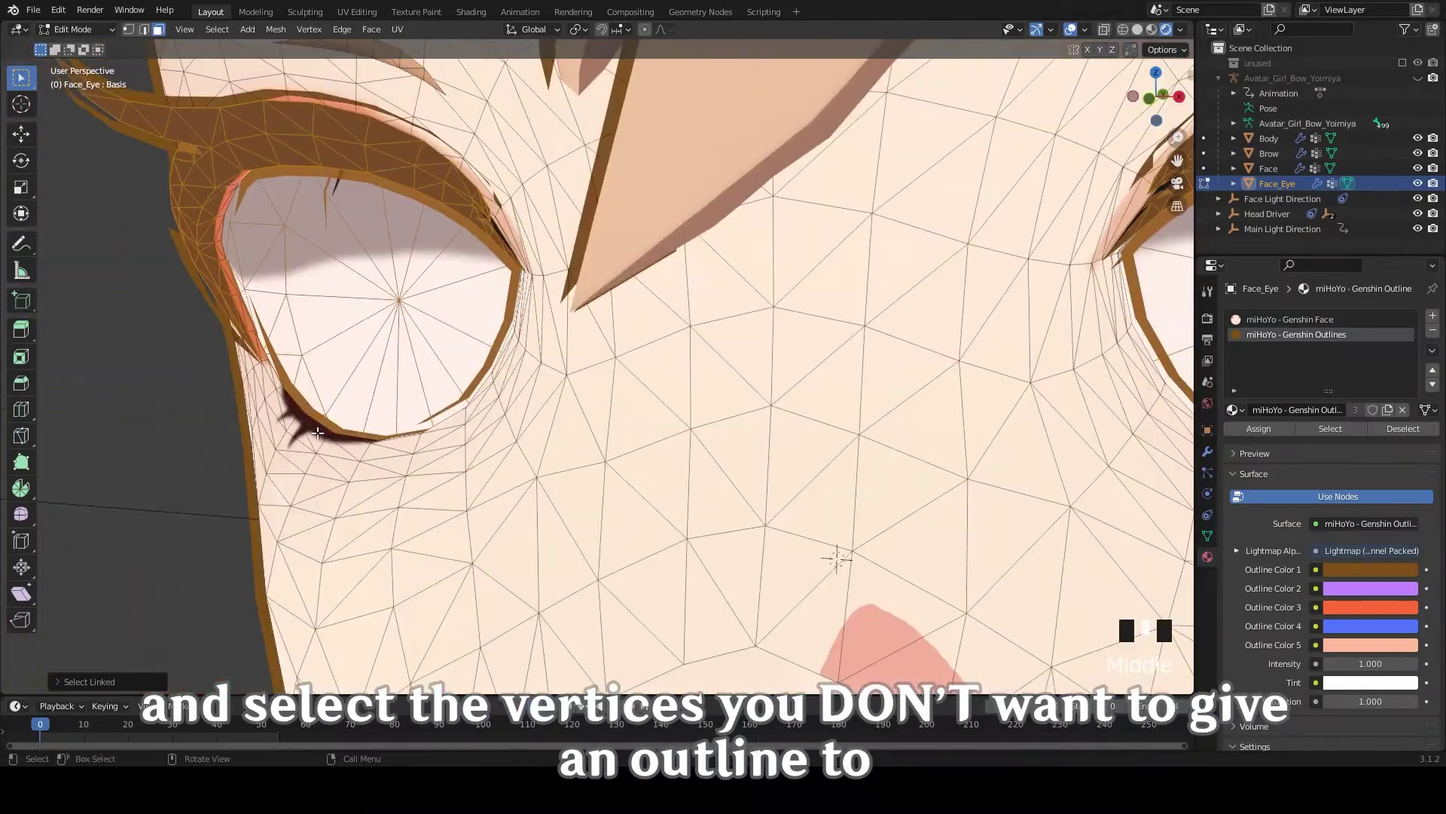
pyautogui.scroll(-5, 318, 433)
# Create a vertex group named "no line" on the Face_Eye mesh, assign the selected vertices to it, and return to Object Mode
pyautogui.click(1207, 536)
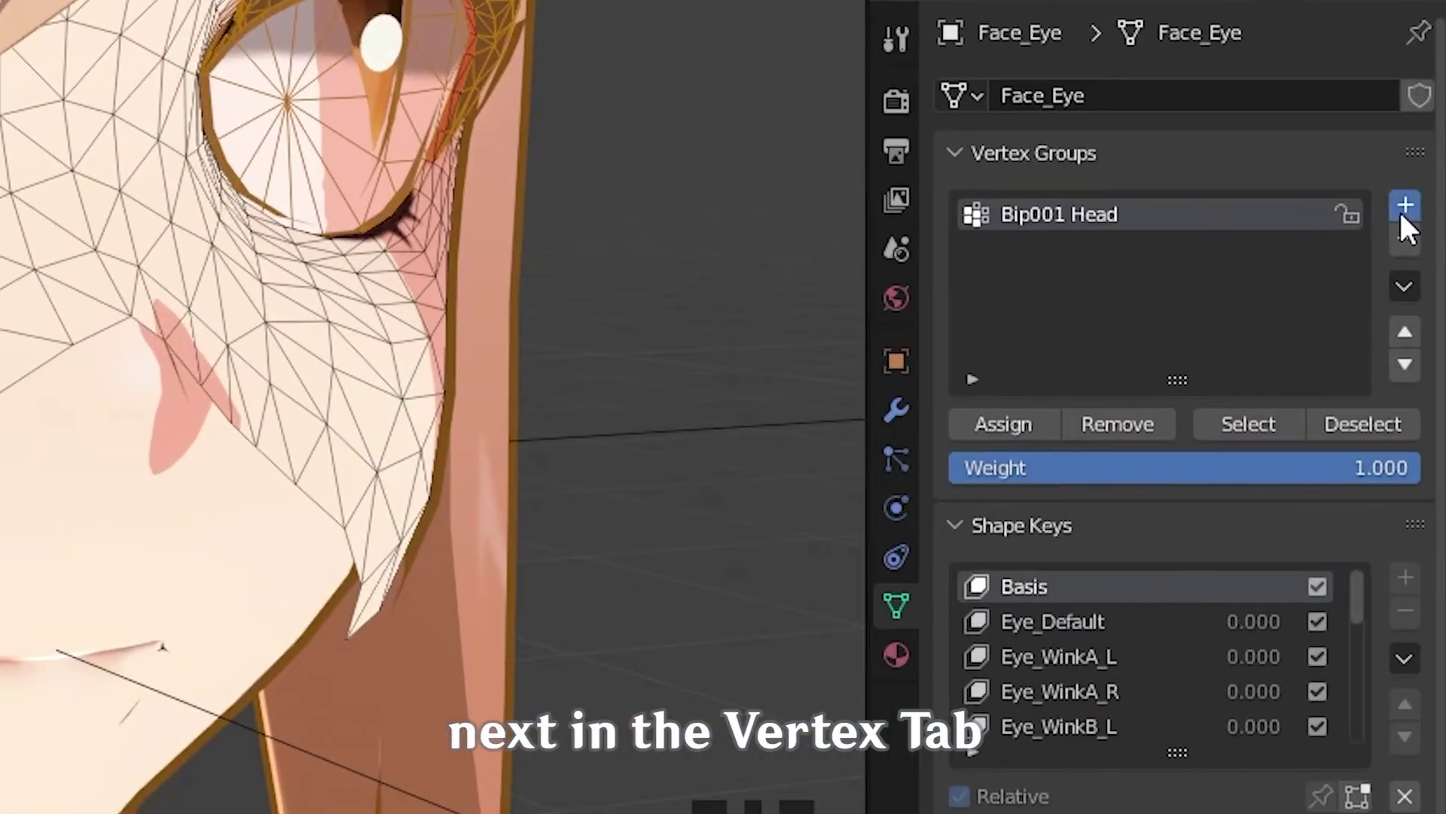
pyautogui.click(1427, 363)
pyautogui.doubleClick(1090, 252)
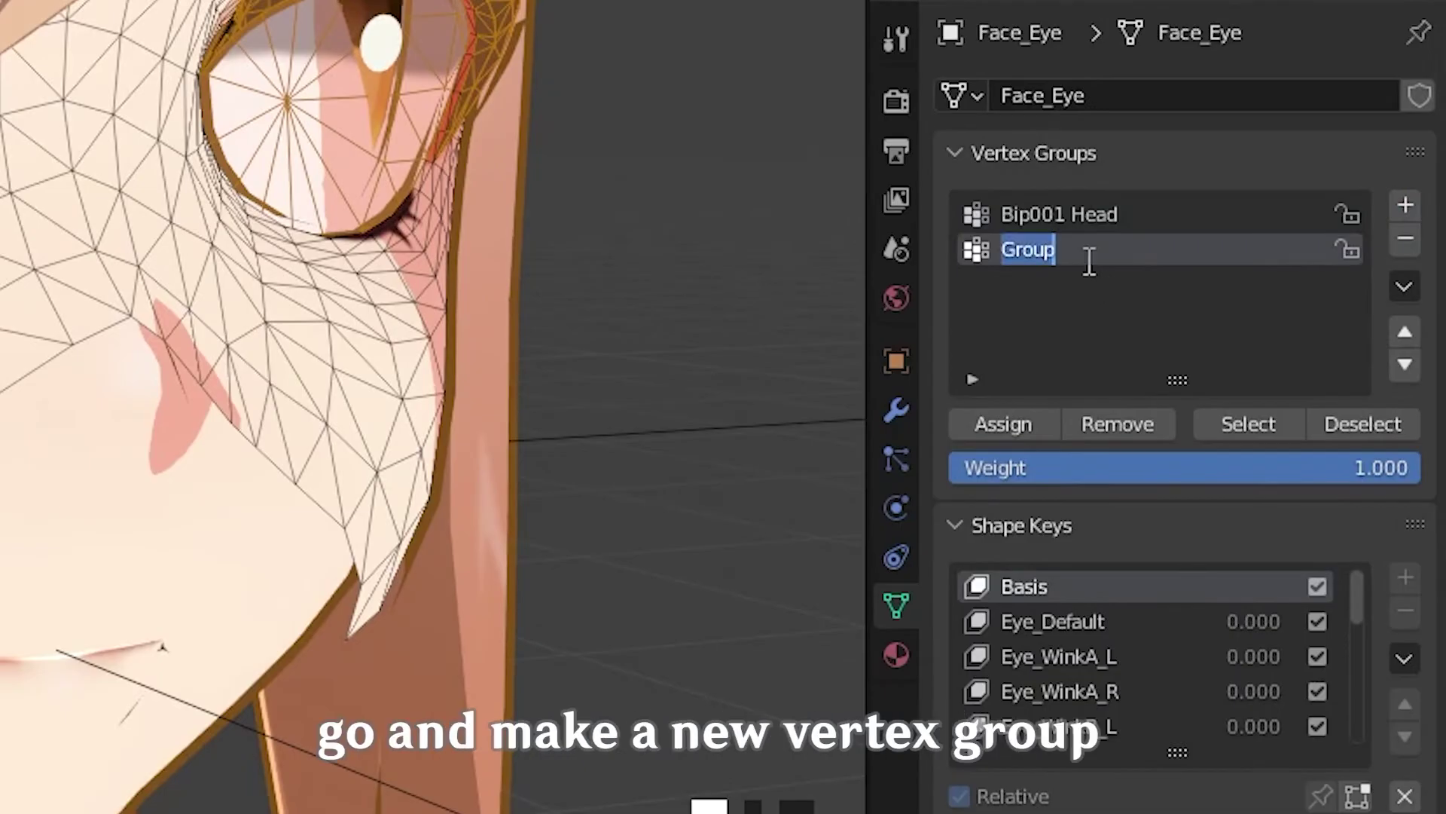
pyautogui.write('no line')
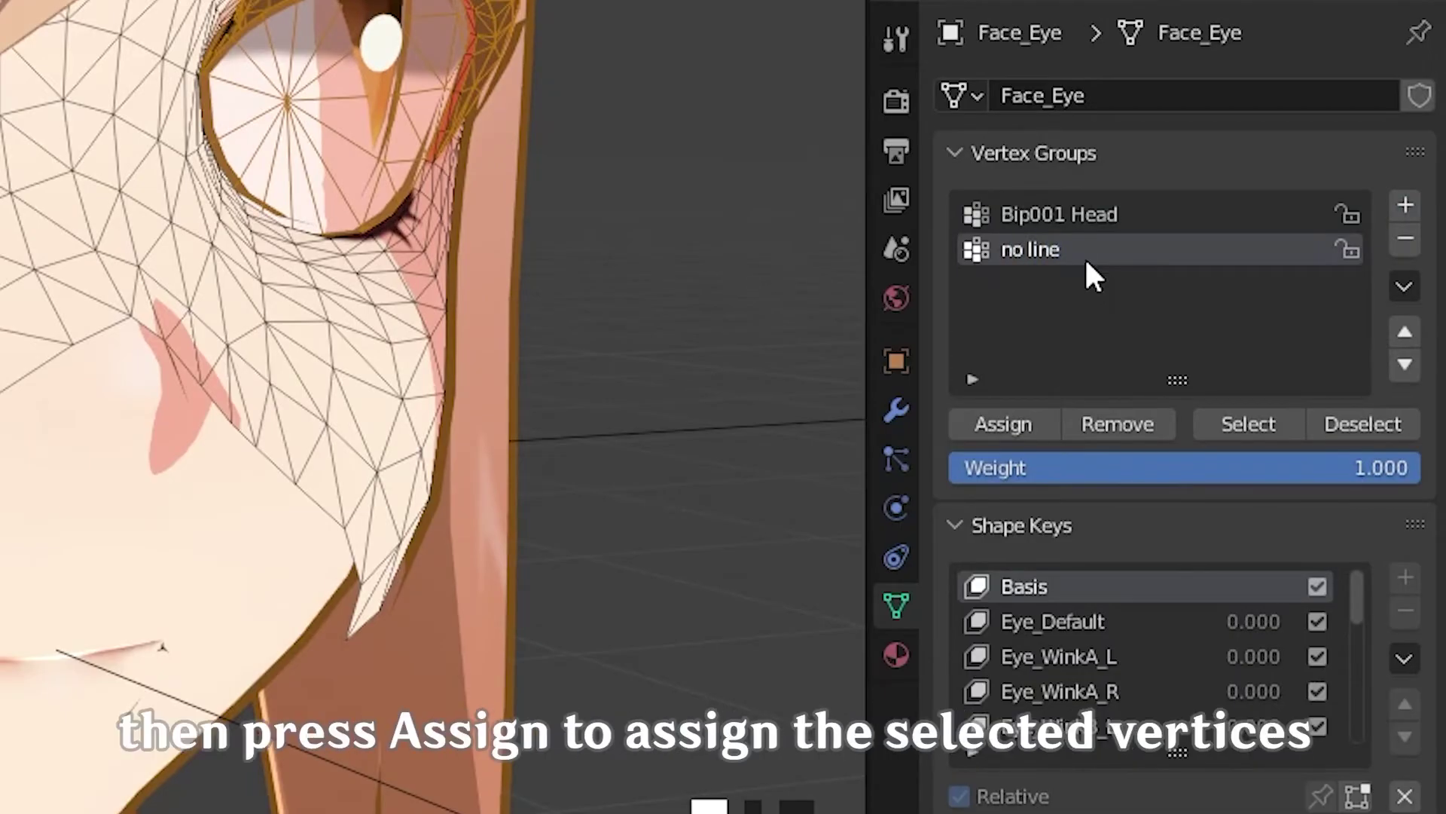
pyautogui.moveTo(753, 421); pyautogui.dragTo(497, 422, button='middle')
pyautogui.hotkey('ctrl', 'Tab')
pyautogui.moveTo(829, 381)
pyautogui.mouseDown(button='middle')
pyautogui.moveTo(797, 377)
pyautogui.moveTo(836, 384)
pyautogui.mouseUp(button='middle')
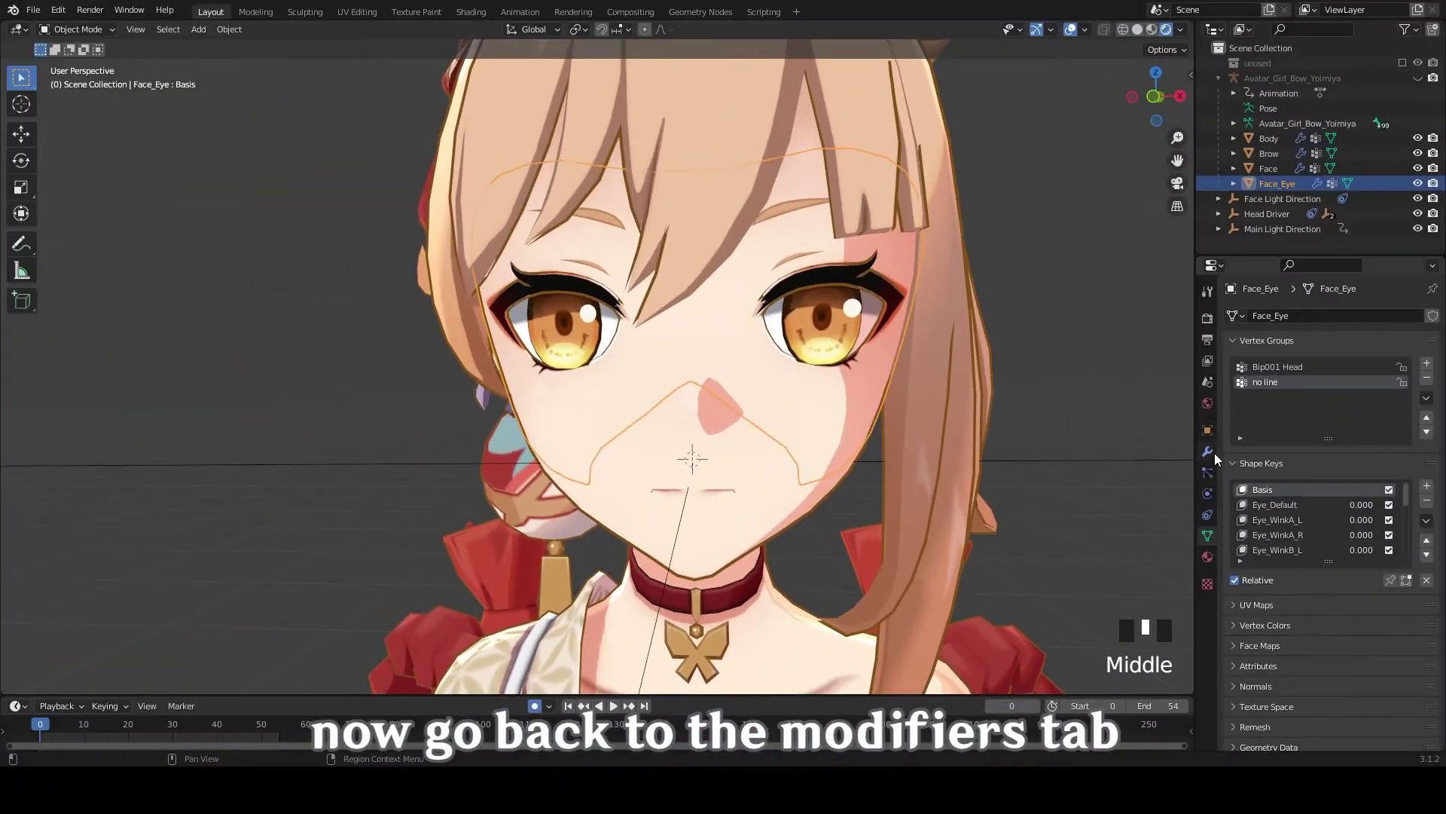
# Set the Face_Eye Solidify modifier's vertex group to "no line" and invert its influence
pyautogui.click(1207, 452)
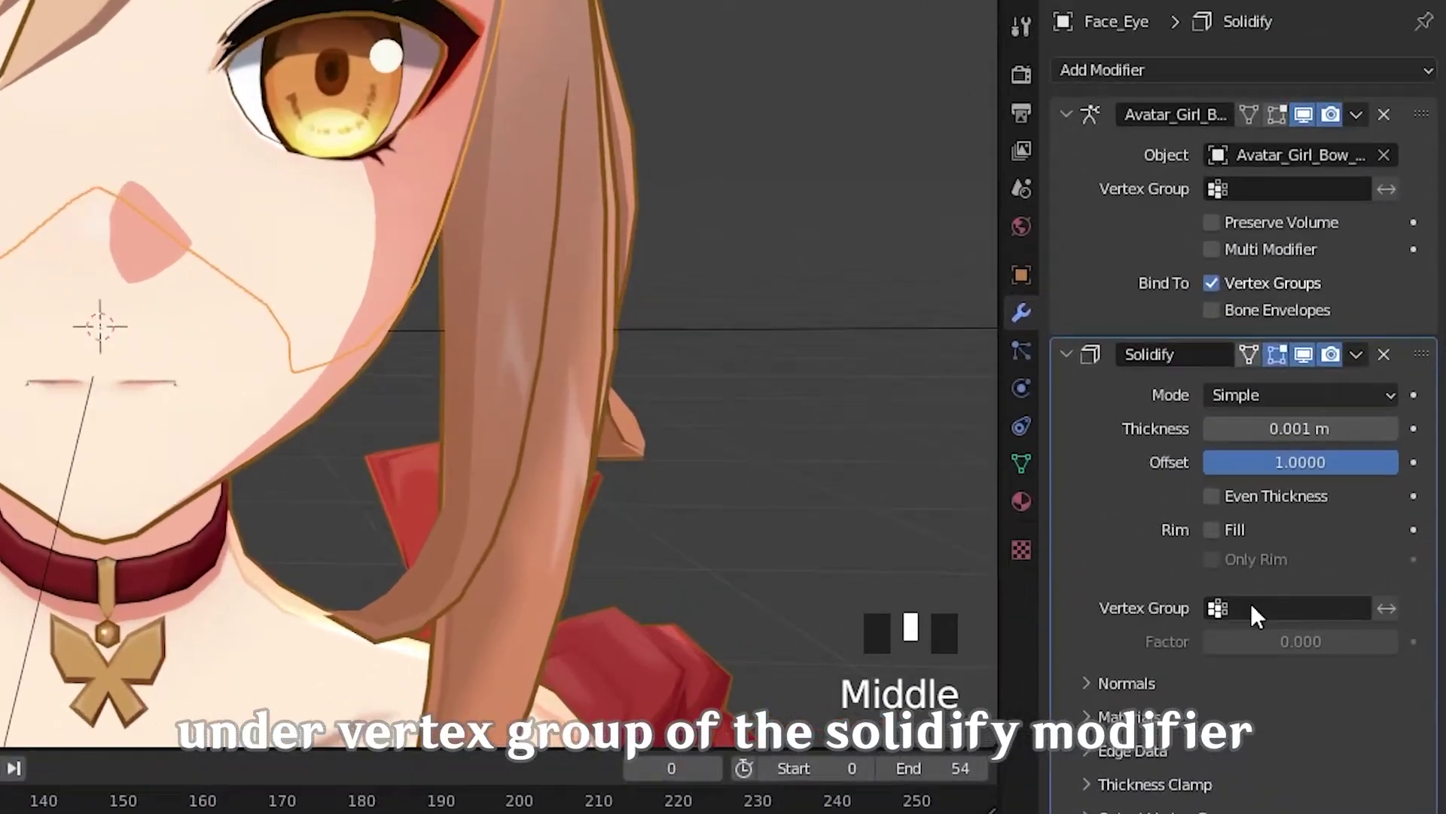
pyautogui.click(1347, 616)
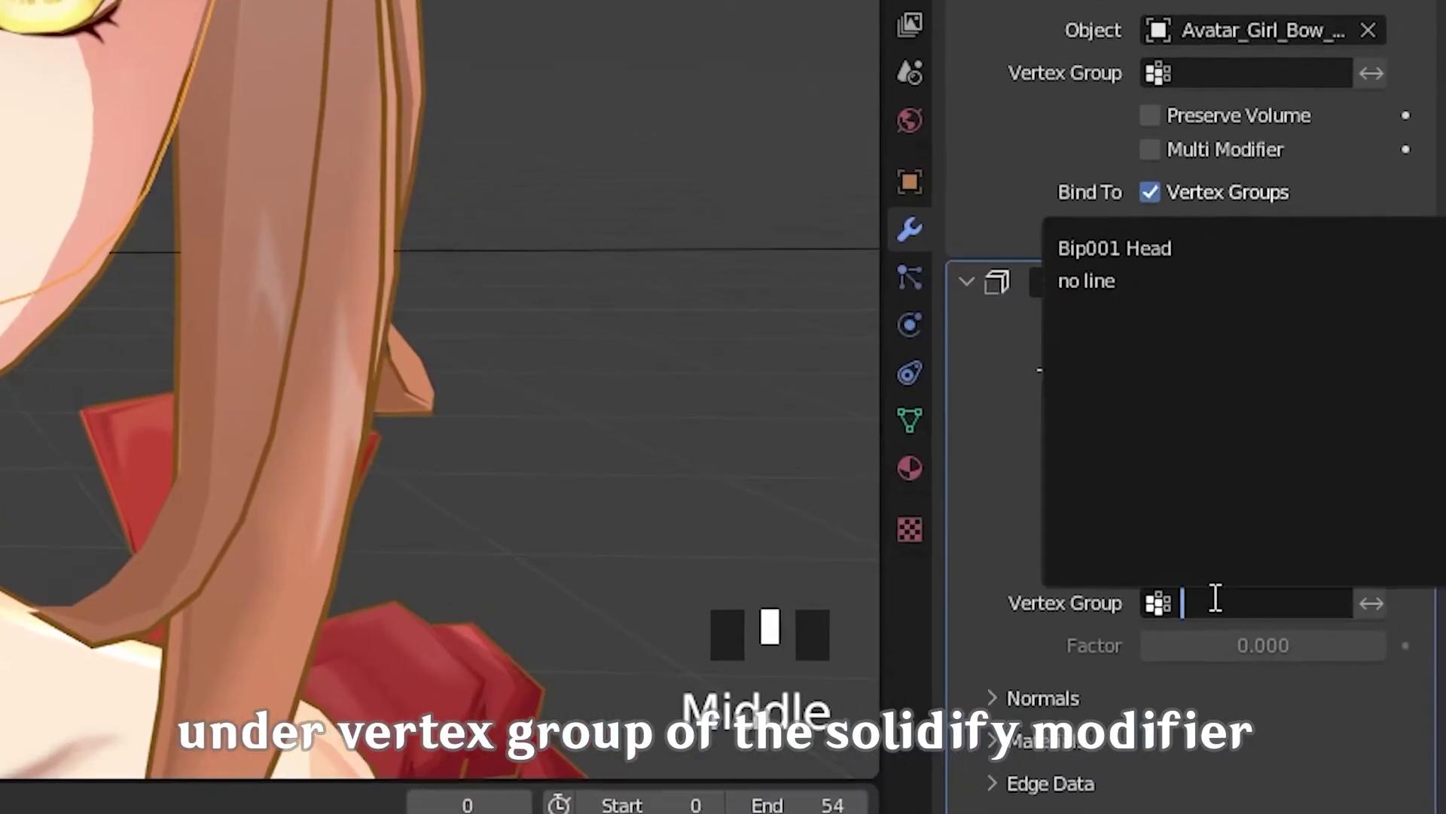
pyautogui.click(1073, 265)
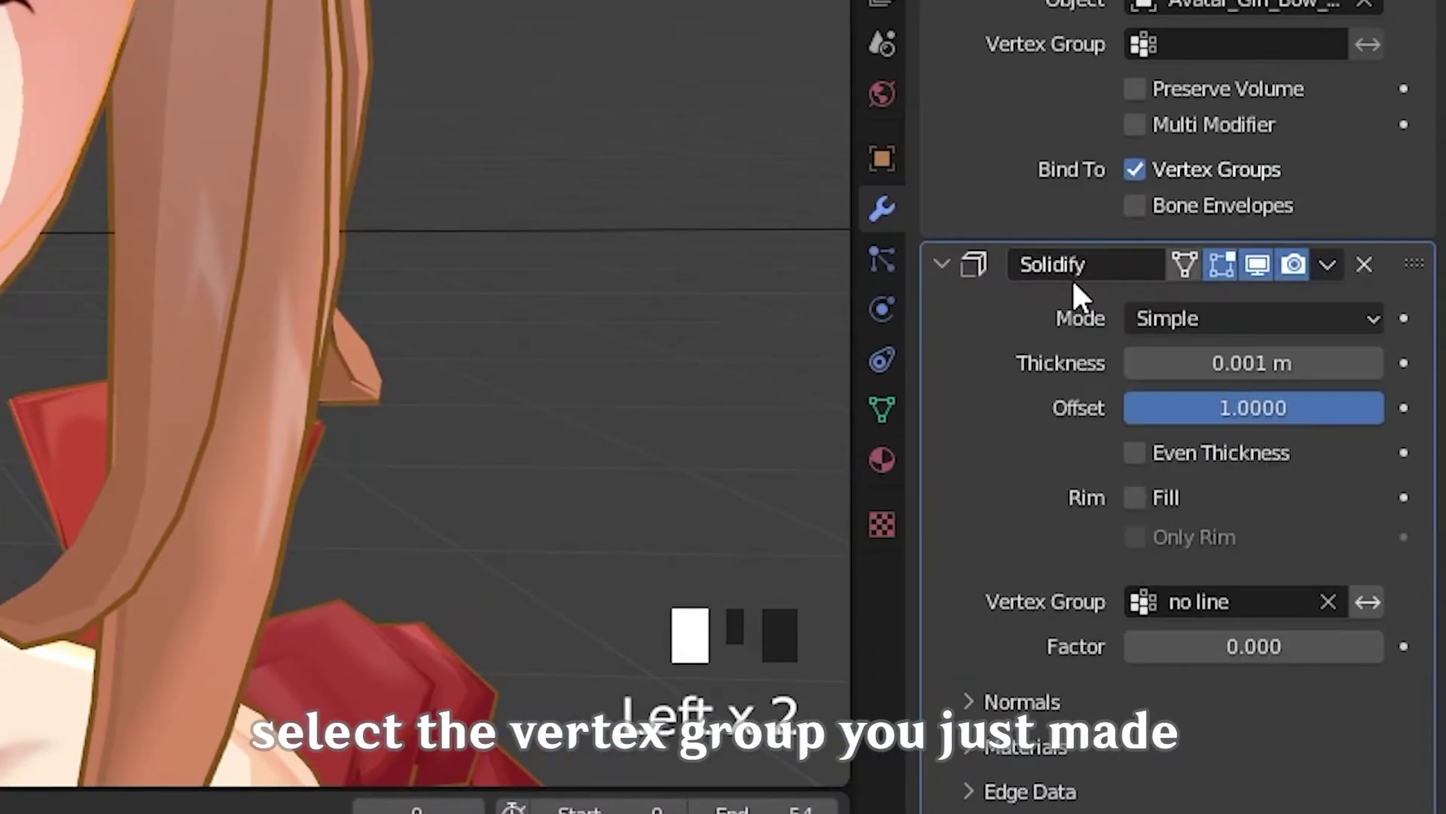
pyautogui.click(1367, 603)
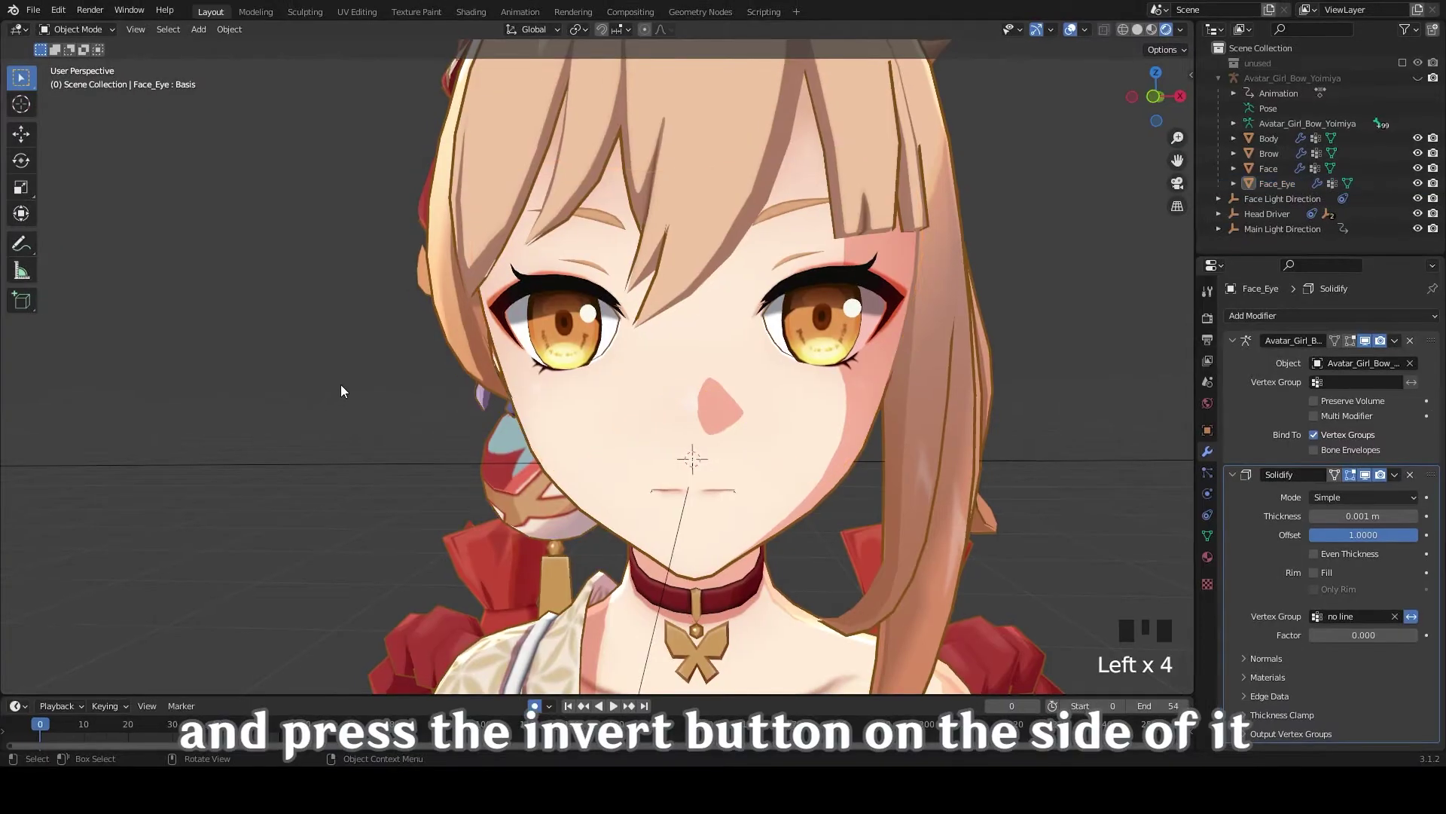
# Examine the outlines around the eyes, head and body of the model from several angles
pyautogui.moveTo(340, 390); pyautogui.dragTo(480, 381, button='middle')
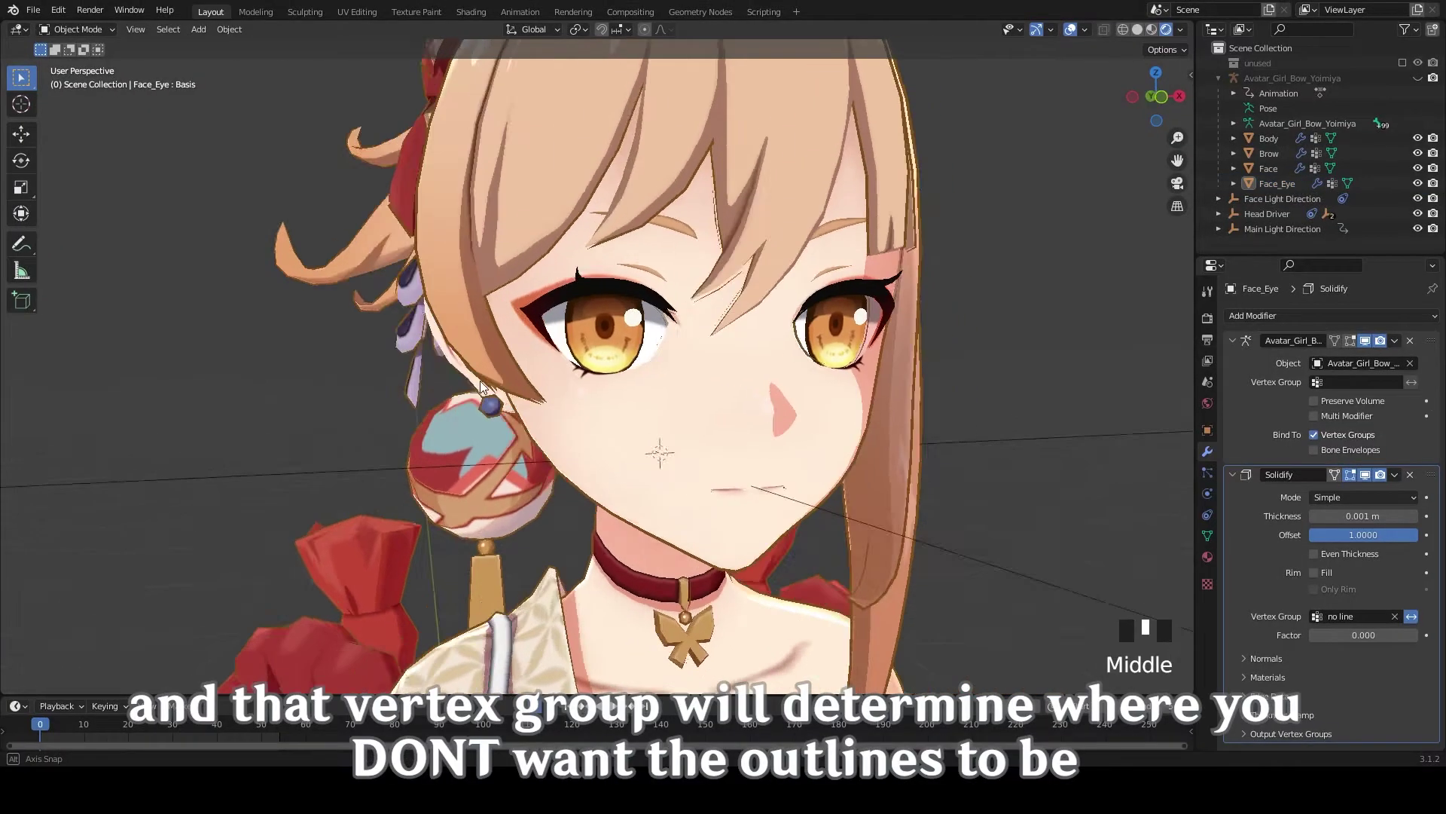
pyautogui.scroll(2, 527, 384)
pyautogui.moveTo(572, 386); pyautogui.dragTo(659, 396, button='middle')
pyautogui.scroll(-3, 561, 360)
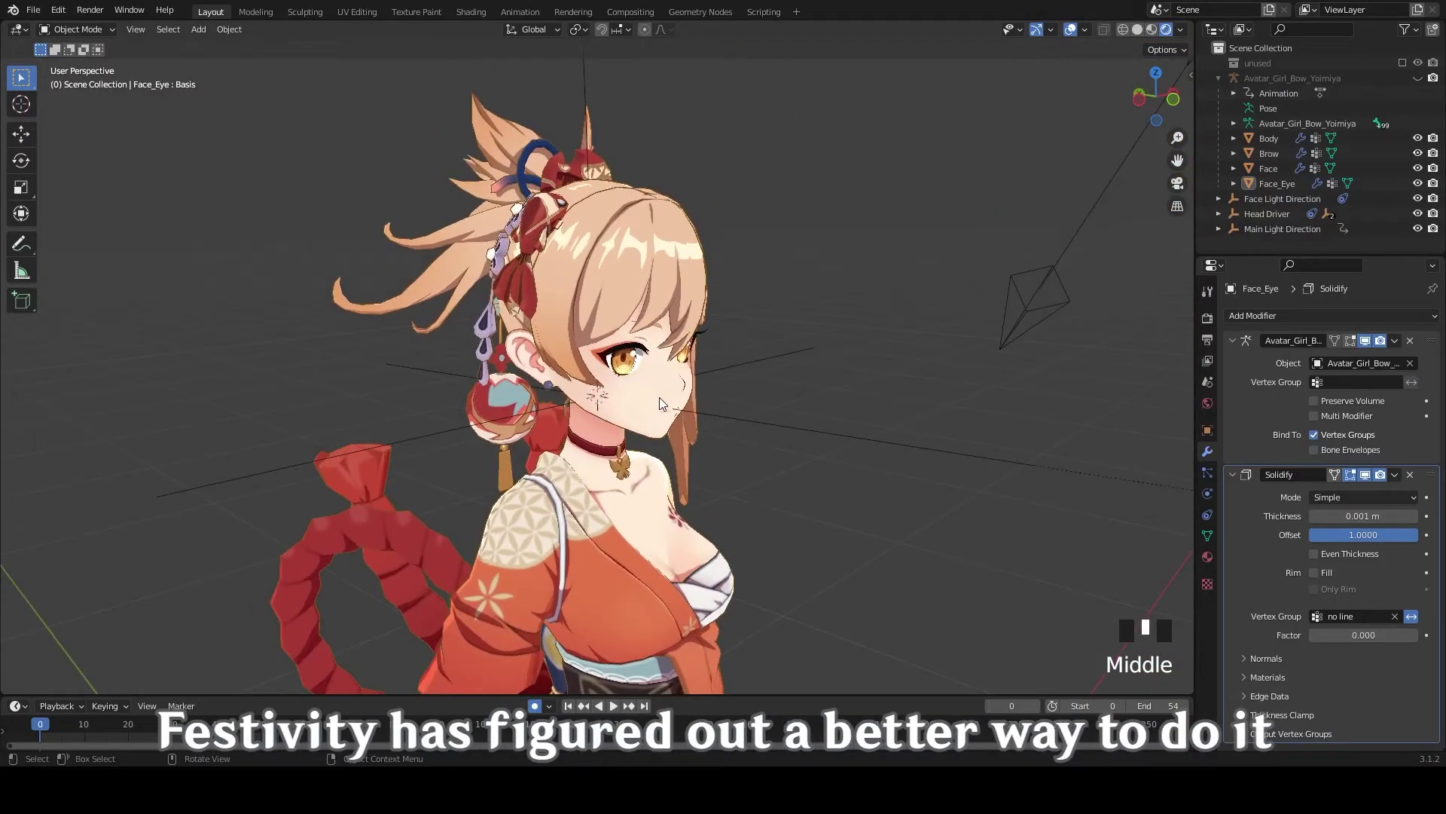
pyautogui.scroll(-2, 678, 401)
pyautogui.keyDown('shift'); pyautogui.scroll(3, 624, 361); pyautogui.keyUp('shift')
pyautogui.scroll(6, 592, 382)
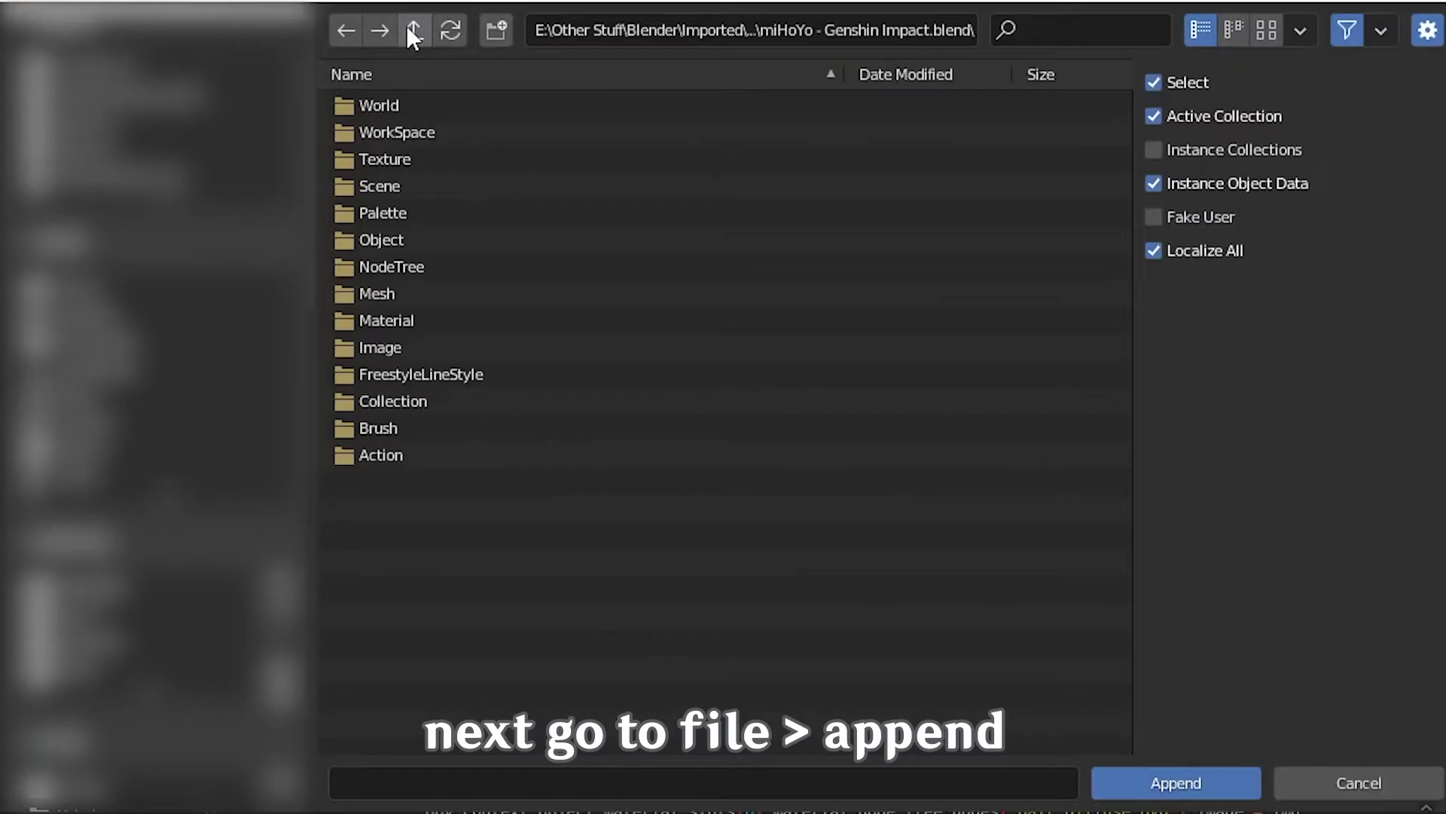
# Append the miHoYo - Outlines node tree from miHoYo - Outlines.blend in the experimental-blender-3.3 folder
pyautogui.click(411, 29)
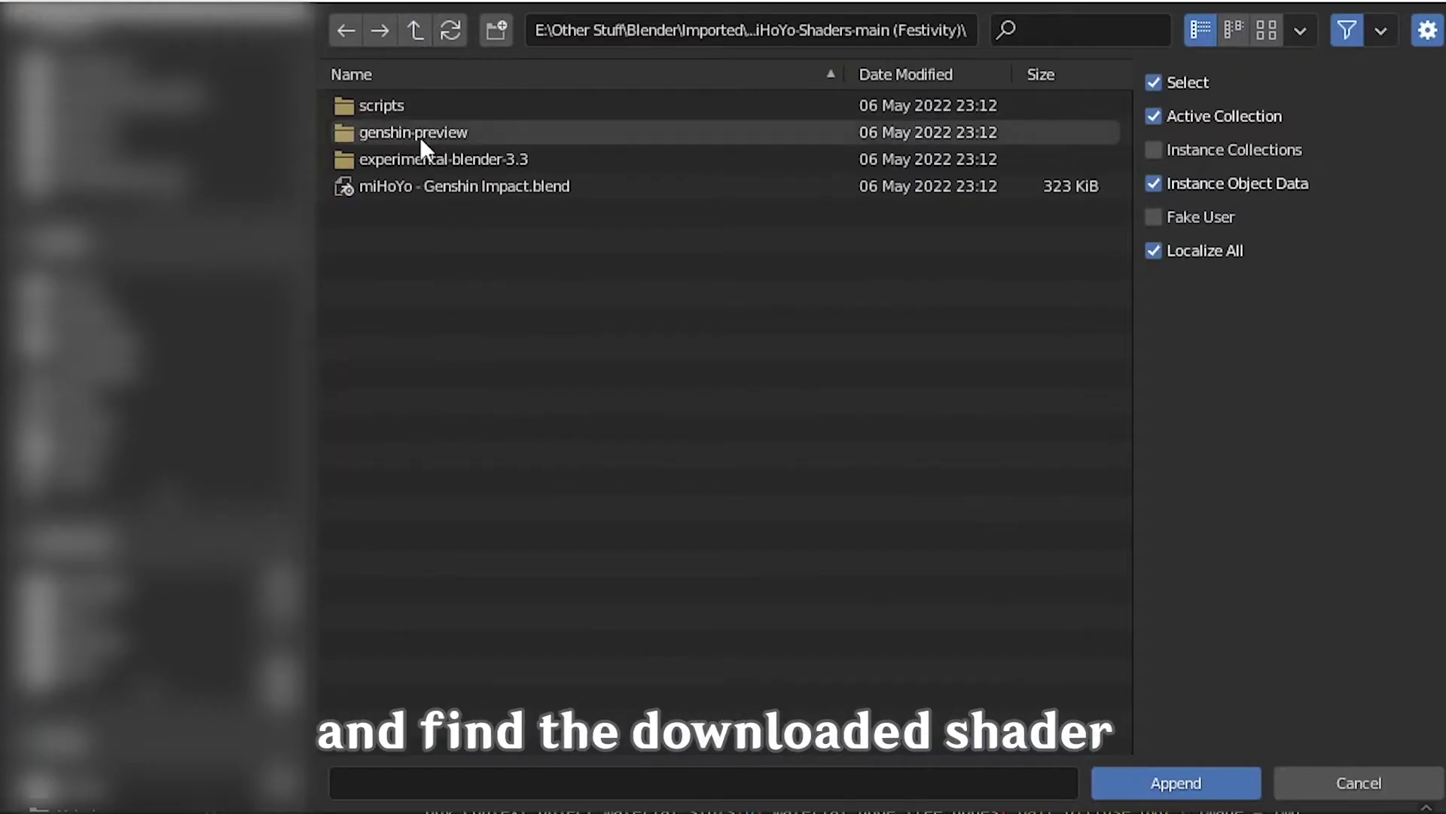
pyautogui.click(493, 160)
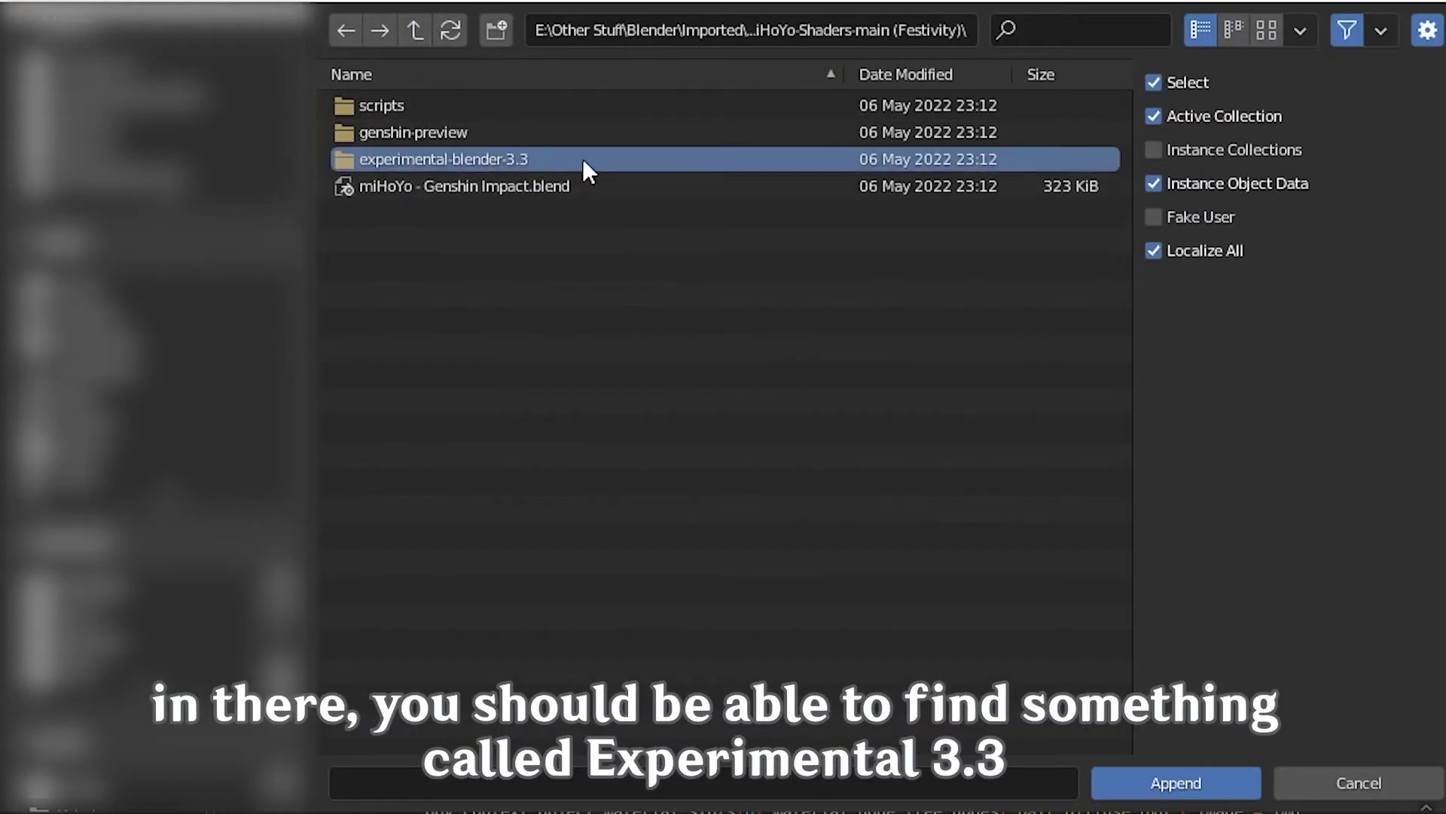
pyautogui.click(528, 158)
pyautogui.click(455, 107)
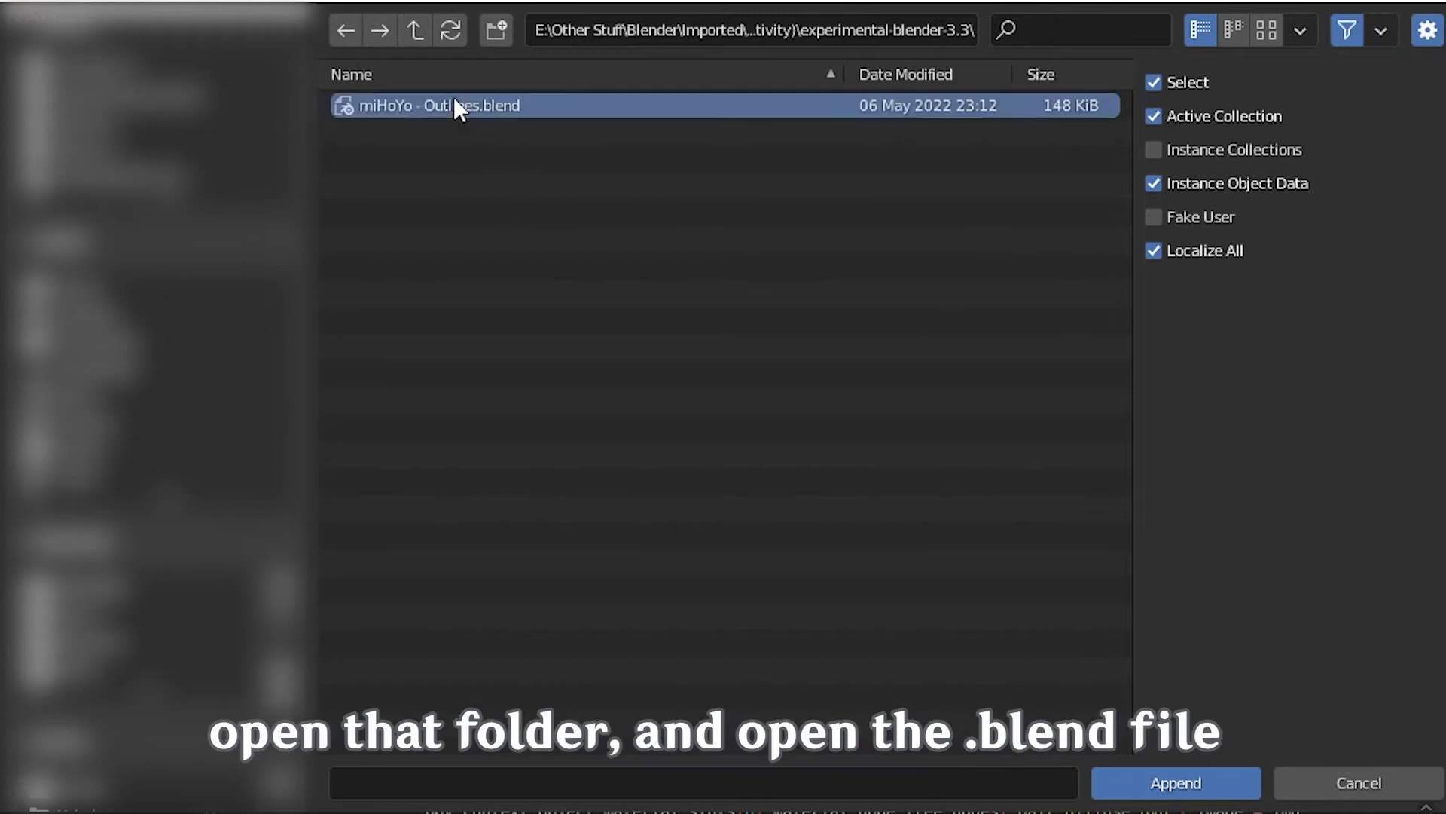
pyautogui.click(495, 110)
pyautogui.click(430, 265)
pyautogui.click(429, 265)
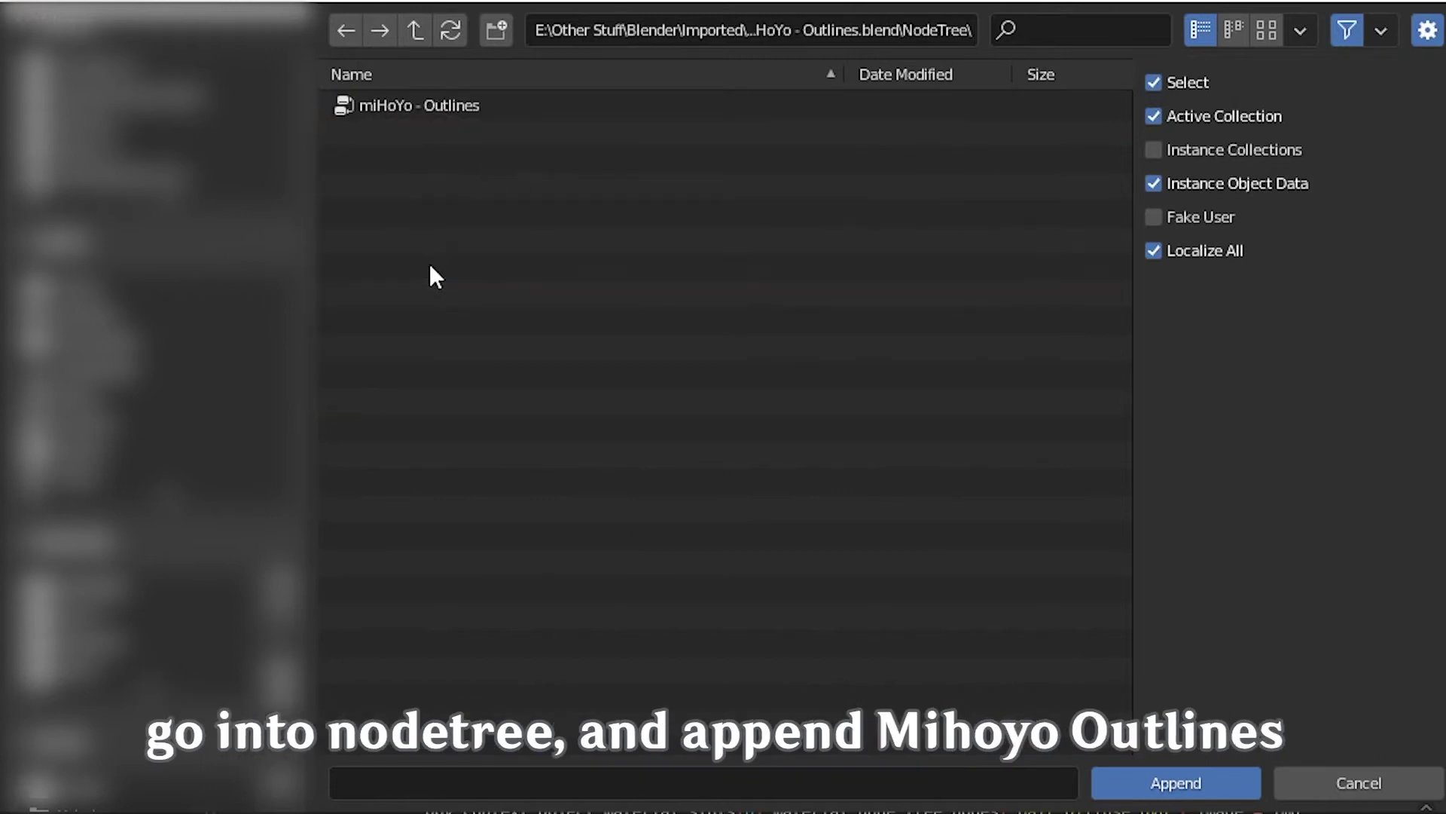
pyautogui.click(482, 107)
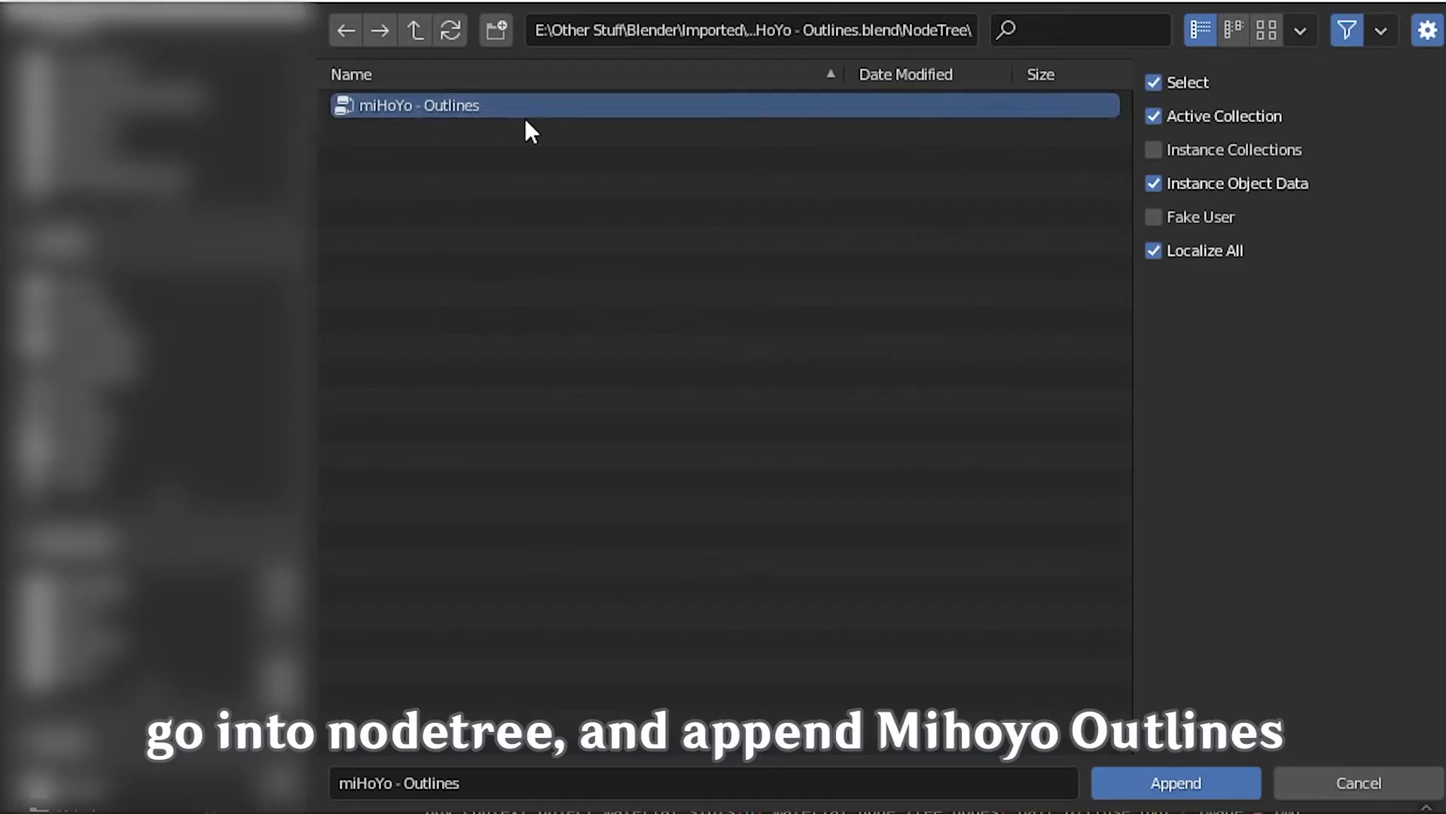
pyautogui.click(1180, 783)
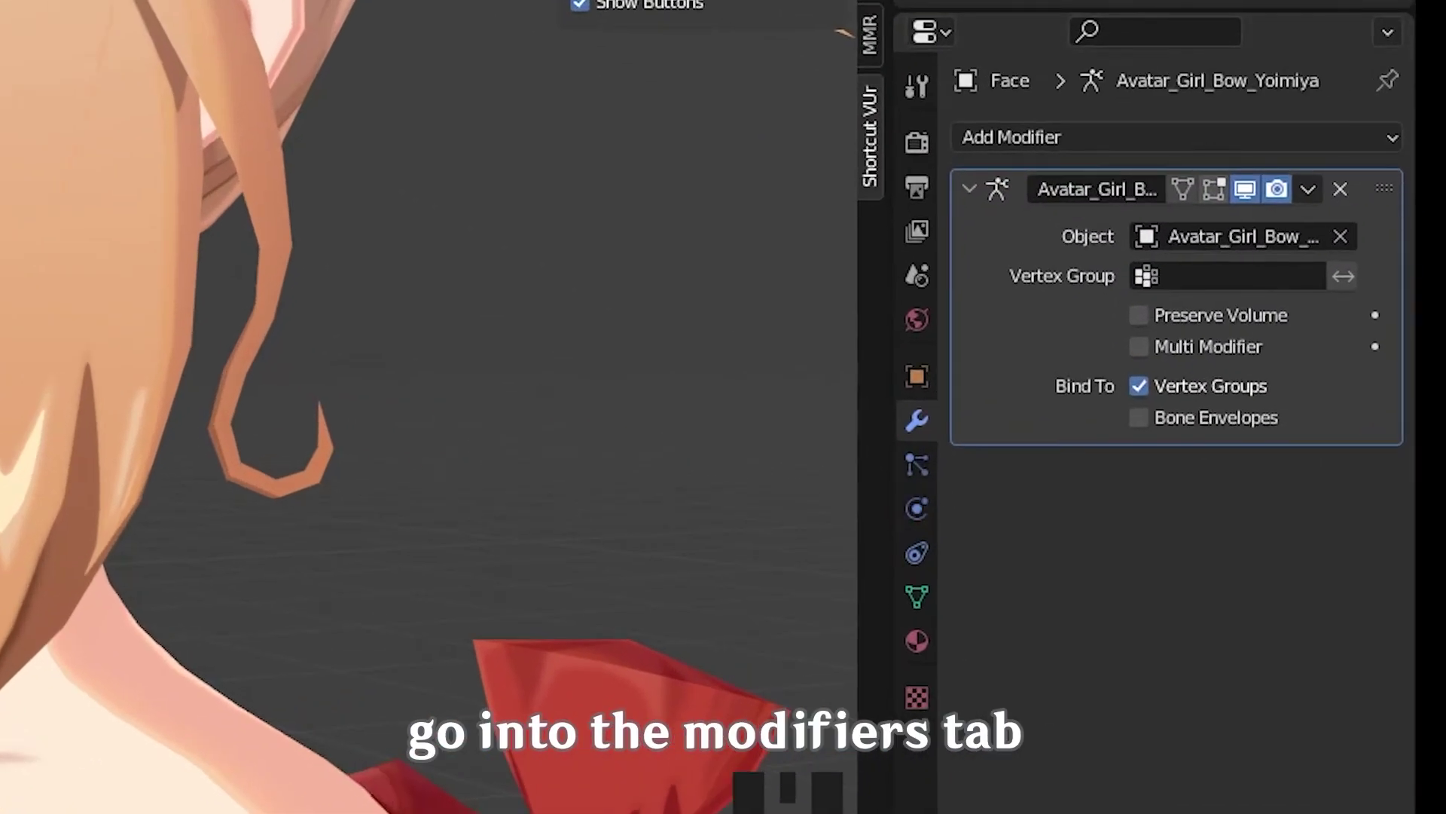
# Add a Geometry Nodes modifier to the Face mesh and assign the miHoYo - Outlines node group to it
pyautogui.click(1045, 142)
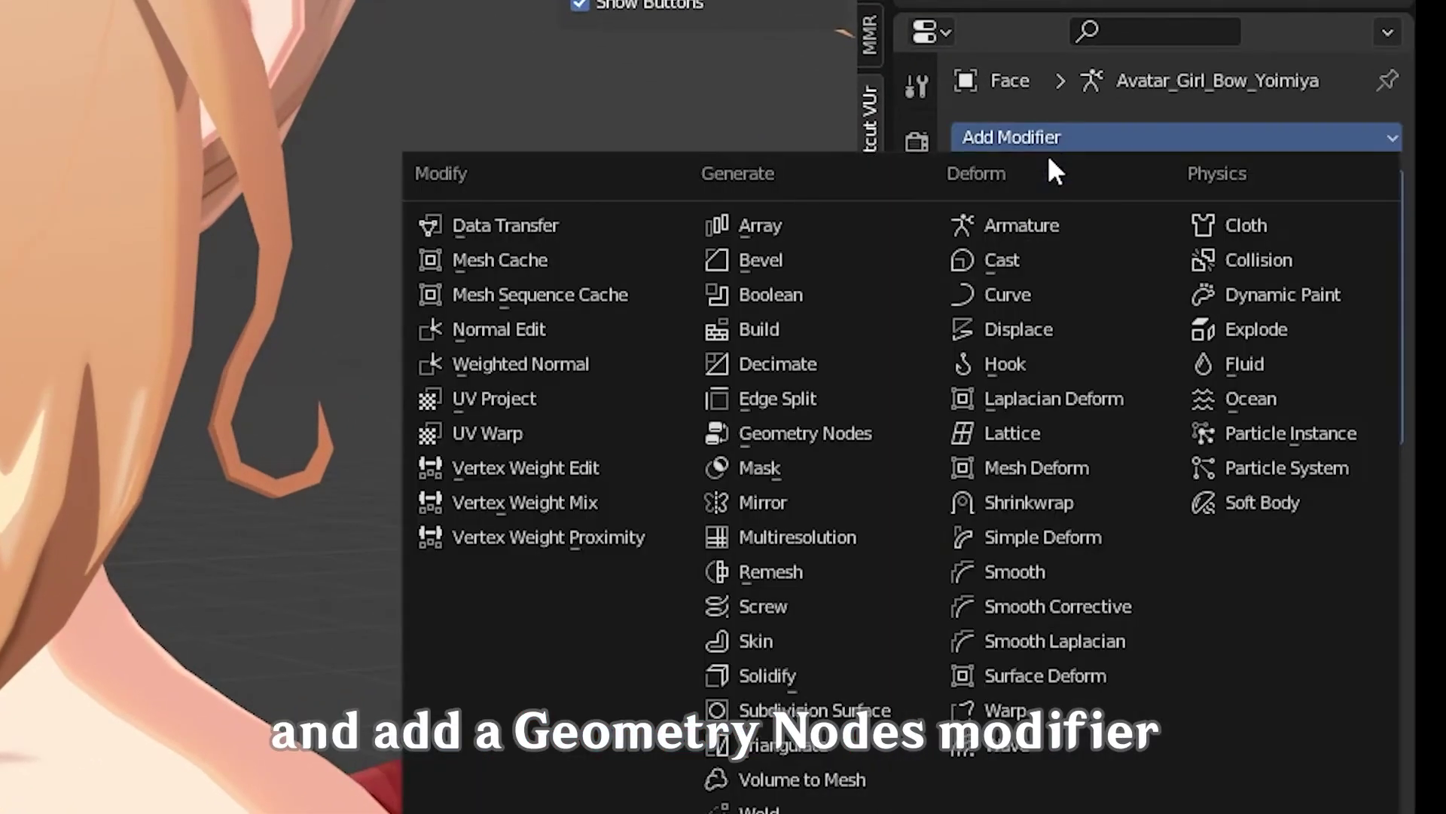
pyautogui.click(796, 435)
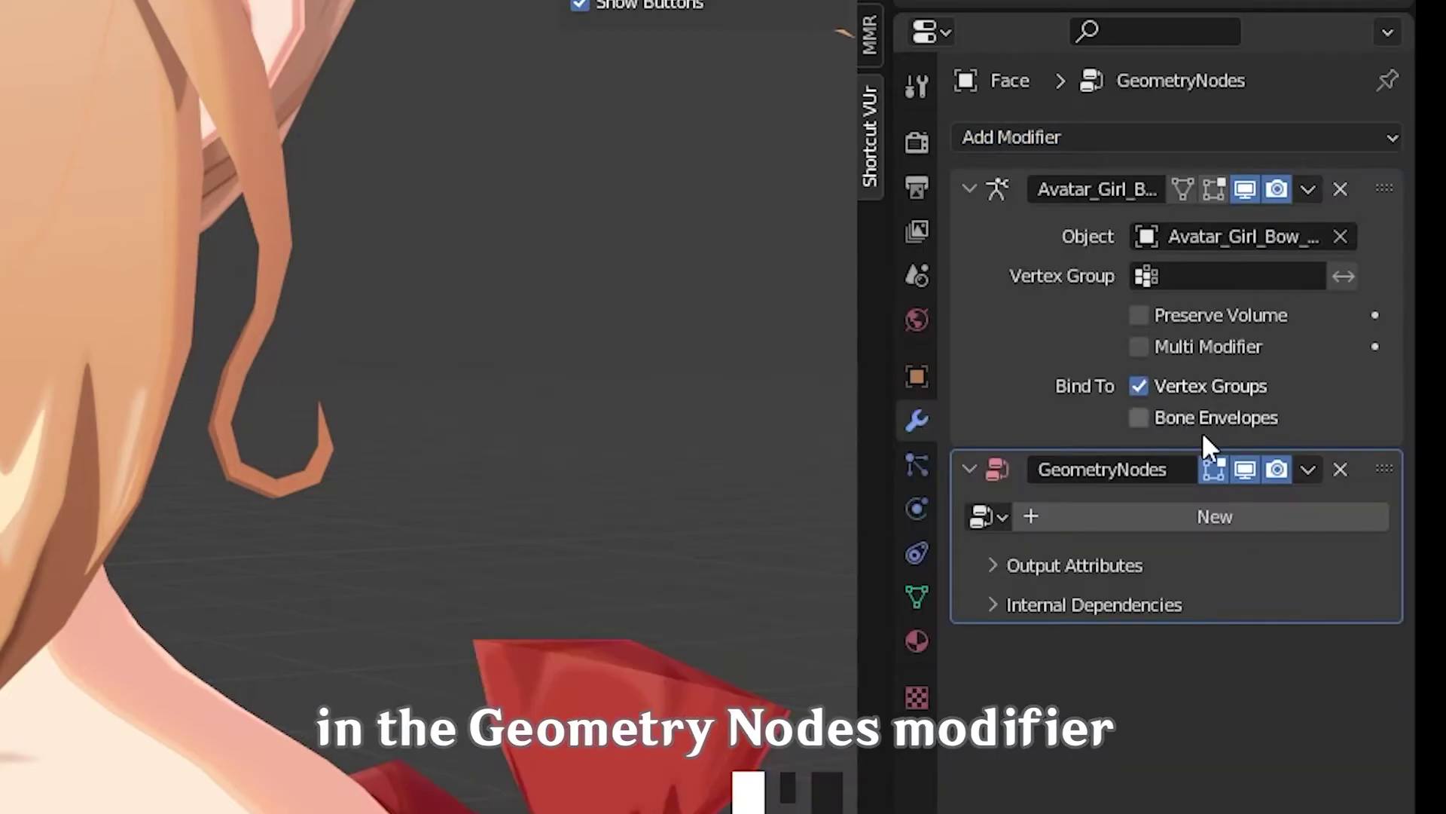
pyautogui.click(985, 517)
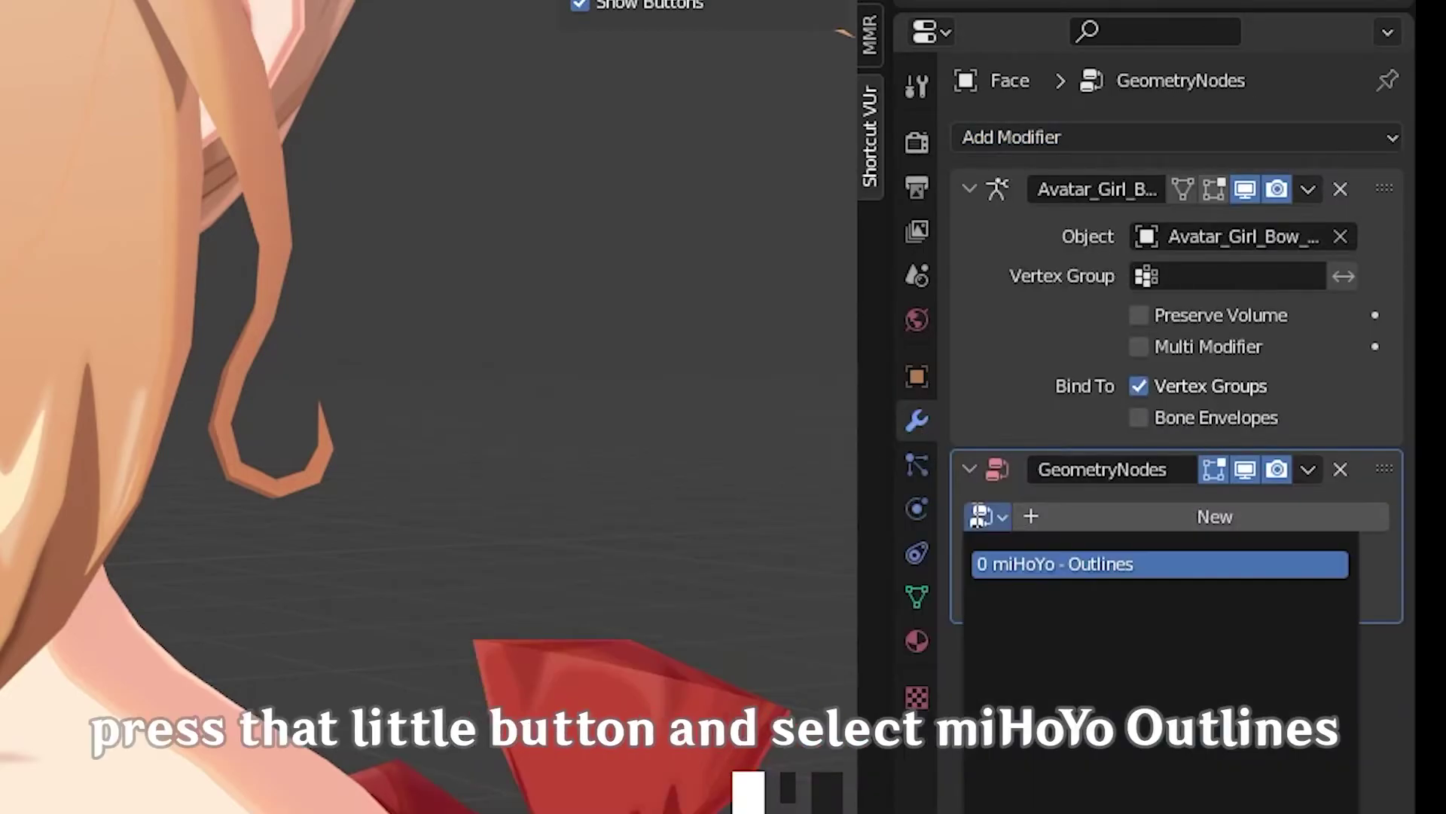
pyautogui.click(1051, 565)
# Set the modifier's Vertex Colors to Col, Outline 1 Mask to miHoYo - Genshin Face and Outline 1 Material to miHoYo - Genshin Outlines
pyautogui.click(1187, 635)
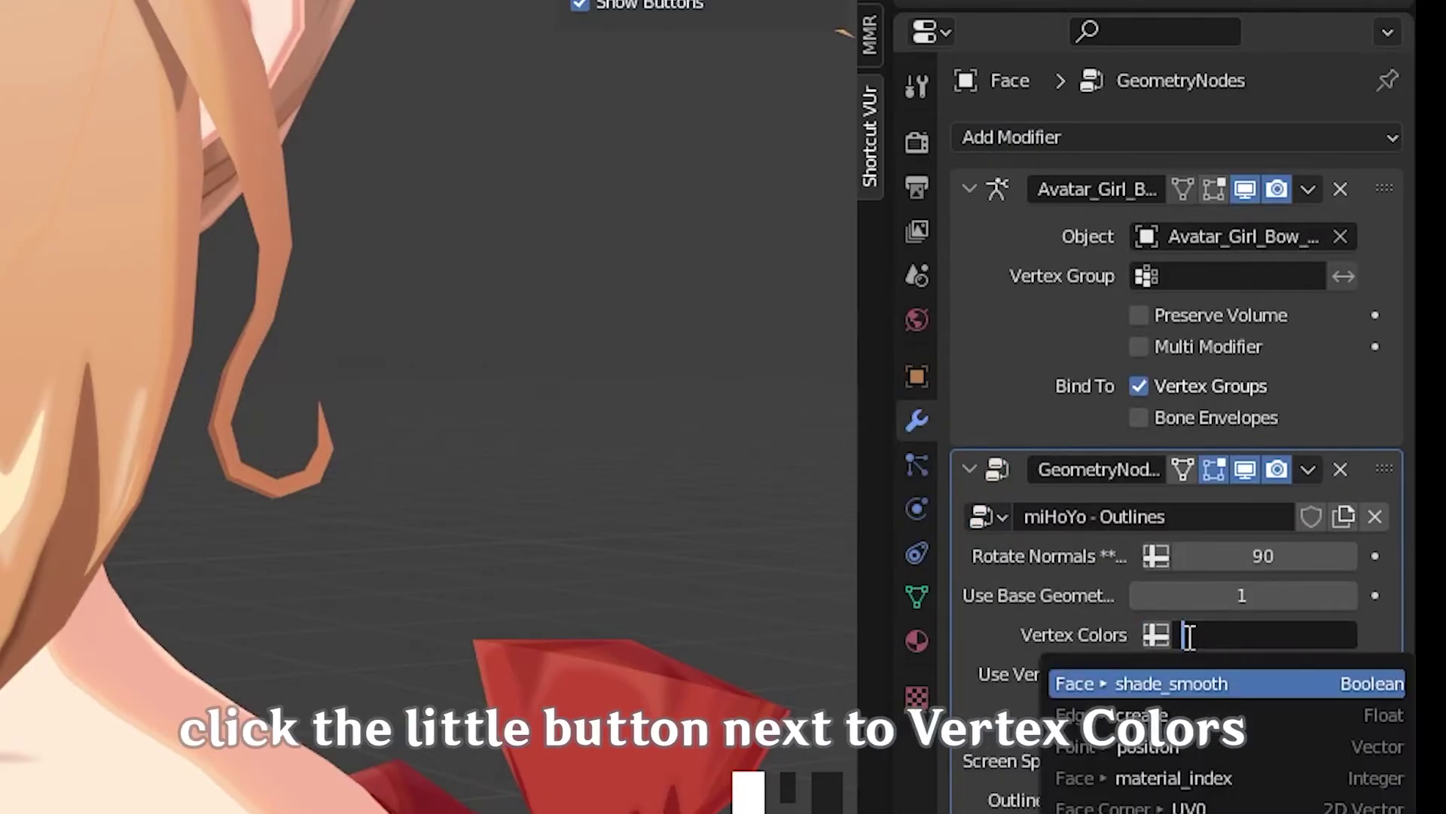
pyautogui.write('col')
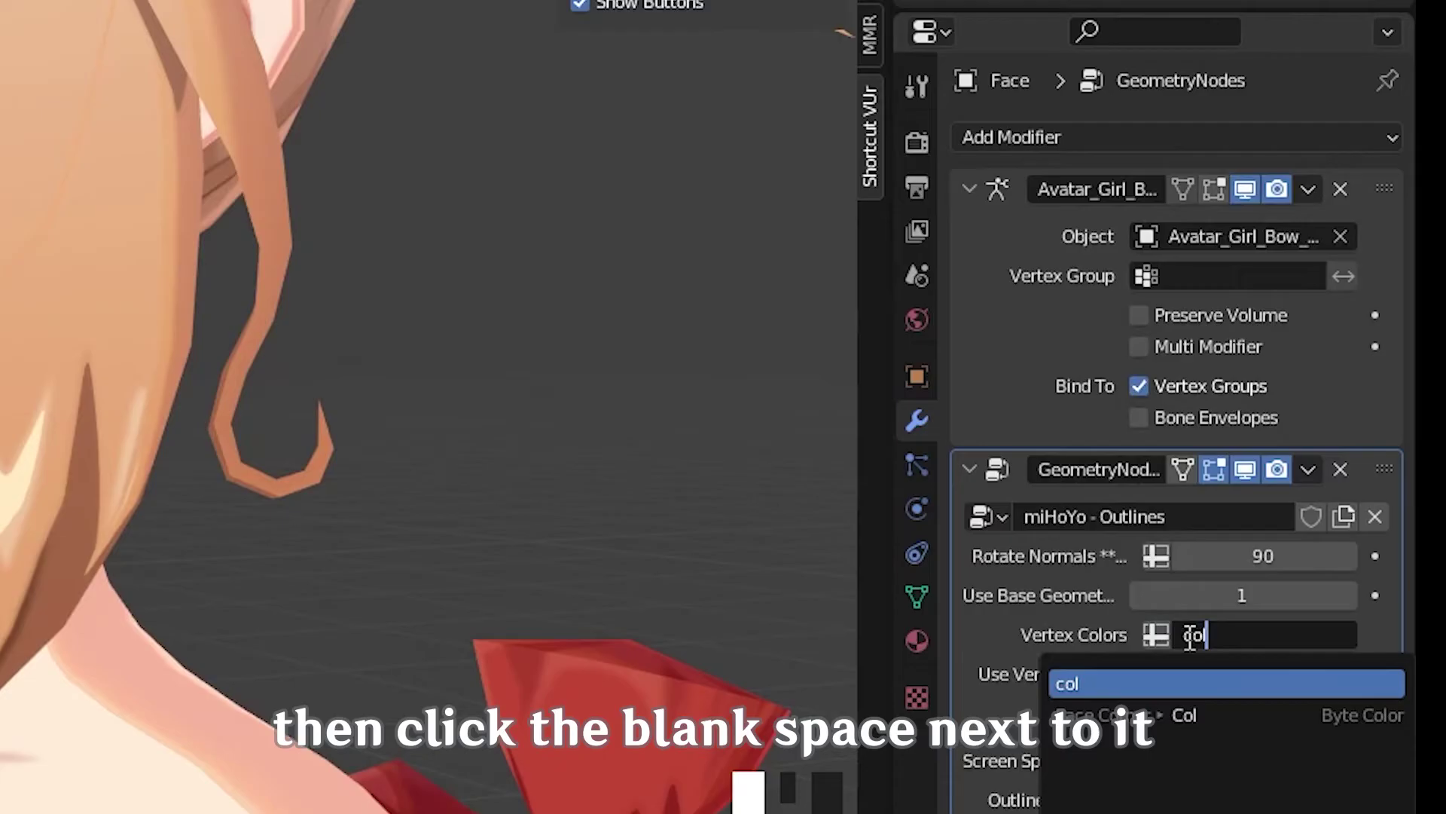
pyautogui.click(1198, 716)
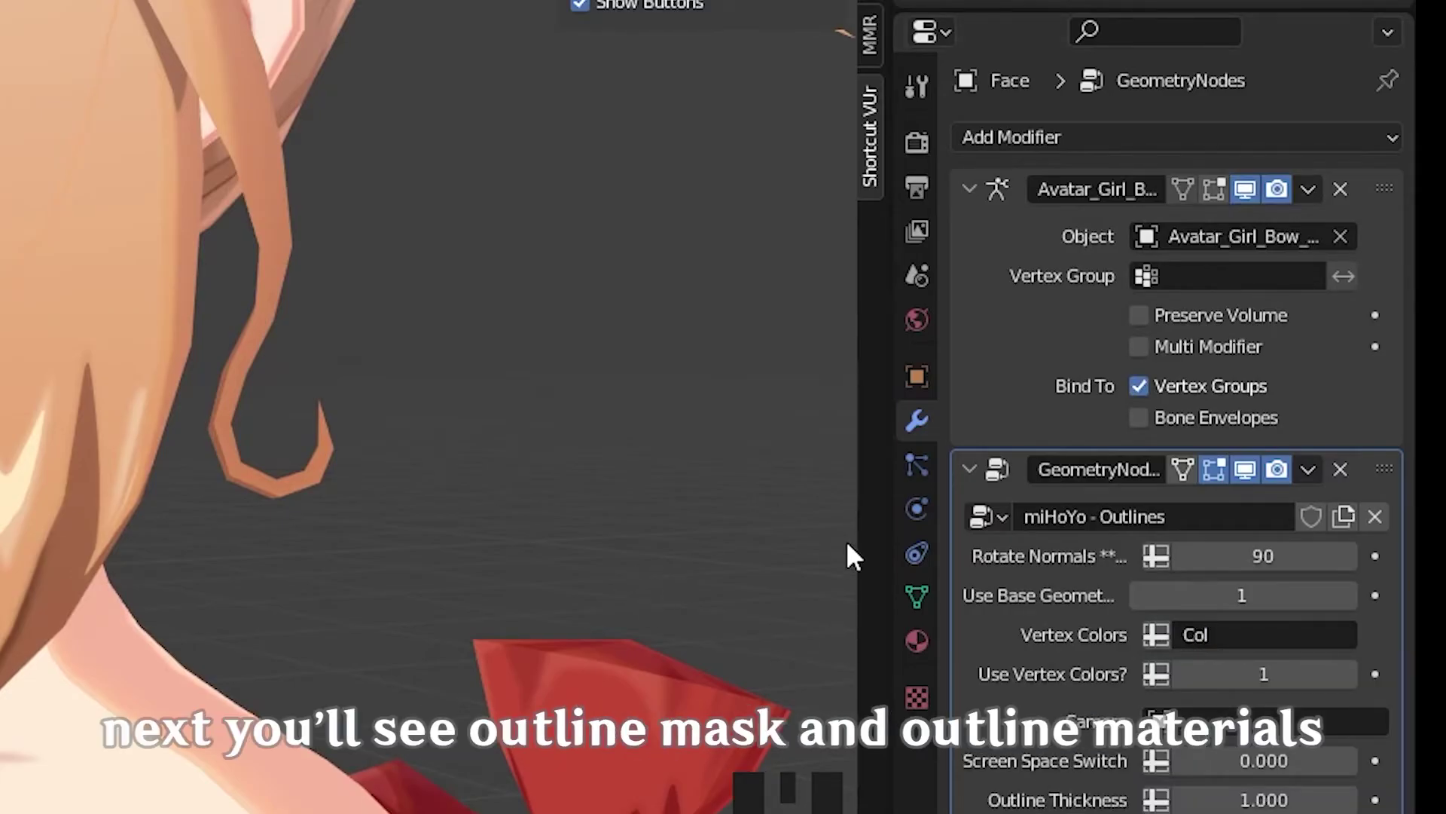
pyautogui.scroll(-6, 1044, 614)
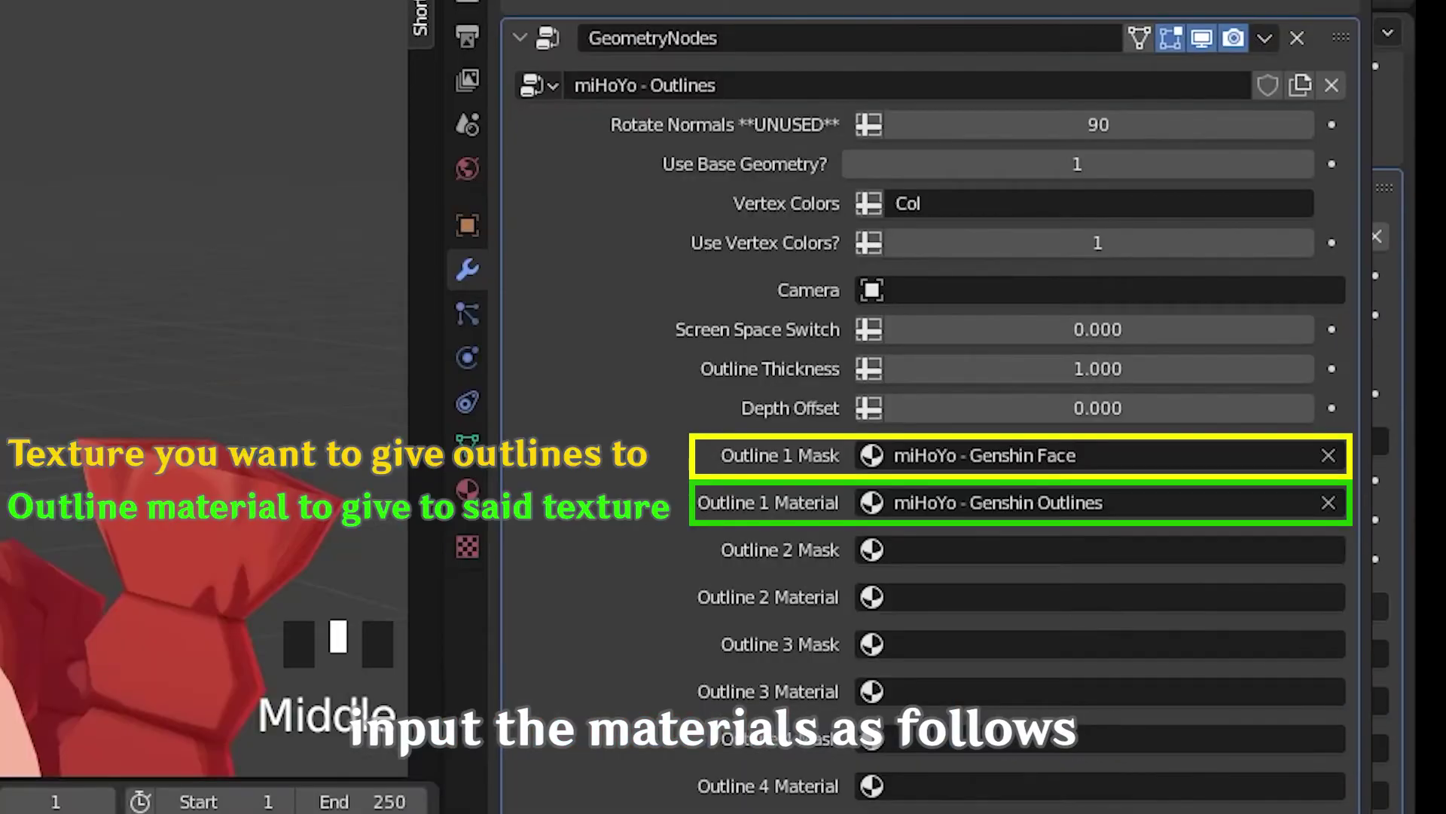
# Copy the Face mesh's Geometry Nodes outline modifier to the other meshes that need outlines
pyautogui.moveTo(203, 302); pyautogui.dragTo(256, 324, button='middle')
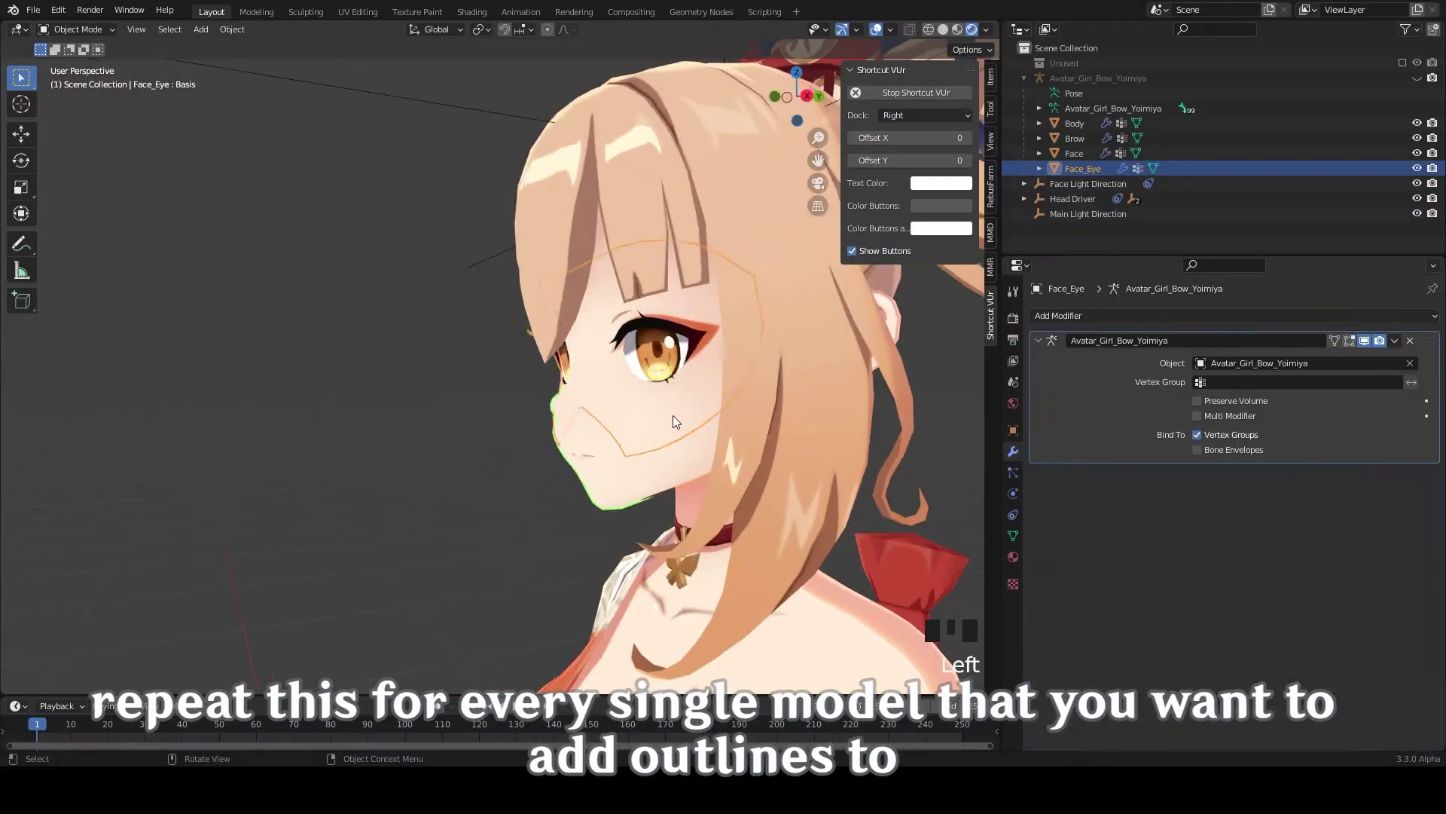
pyautogui.hotkey('ctrl', 'c')
pyautogui.click(635, 616)
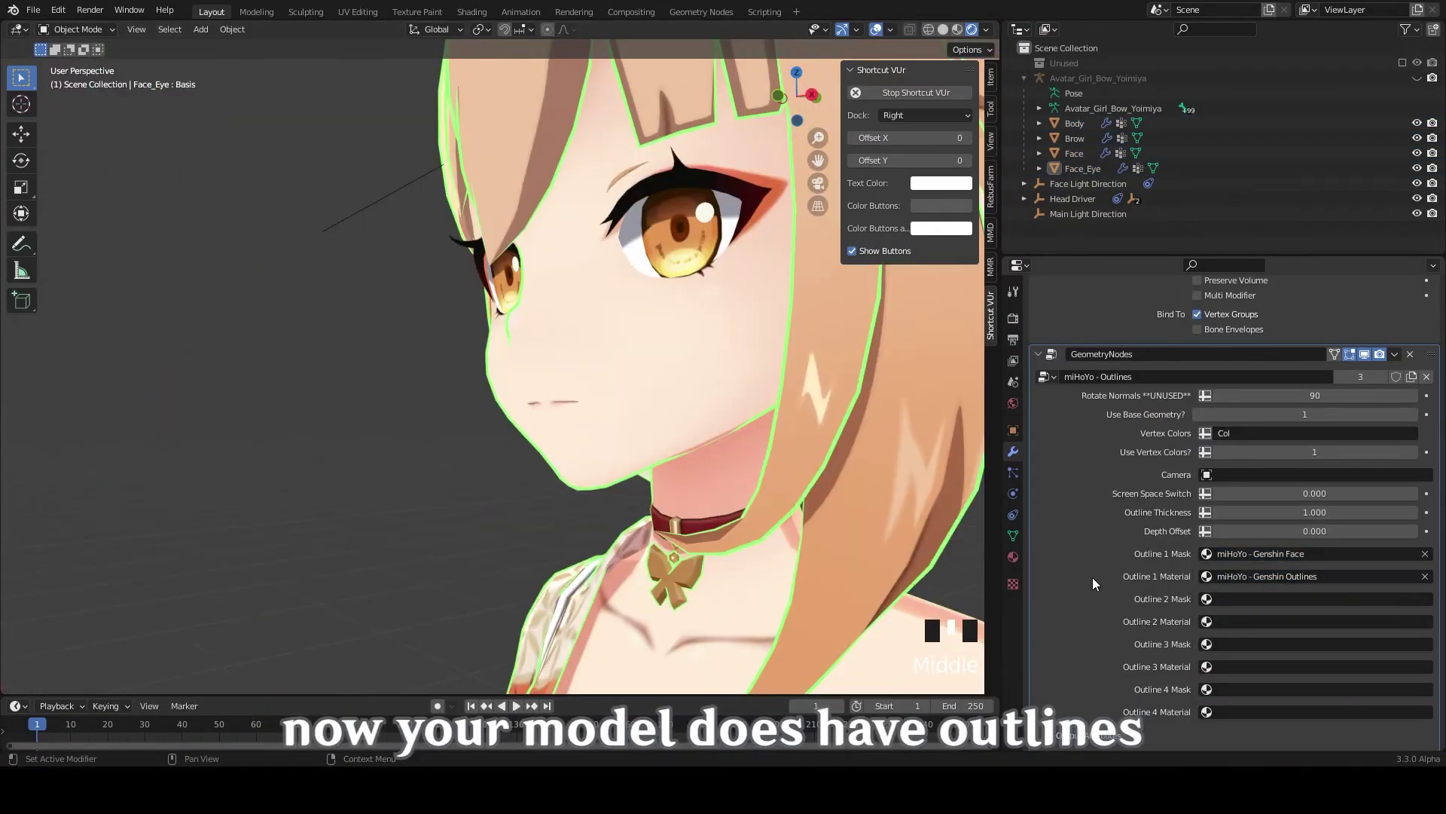
# Add a second material slot to the Face_Eye mesh and assign the miHoYo - Genshin Outlines material to it
pyautogui.click(1013, 557)
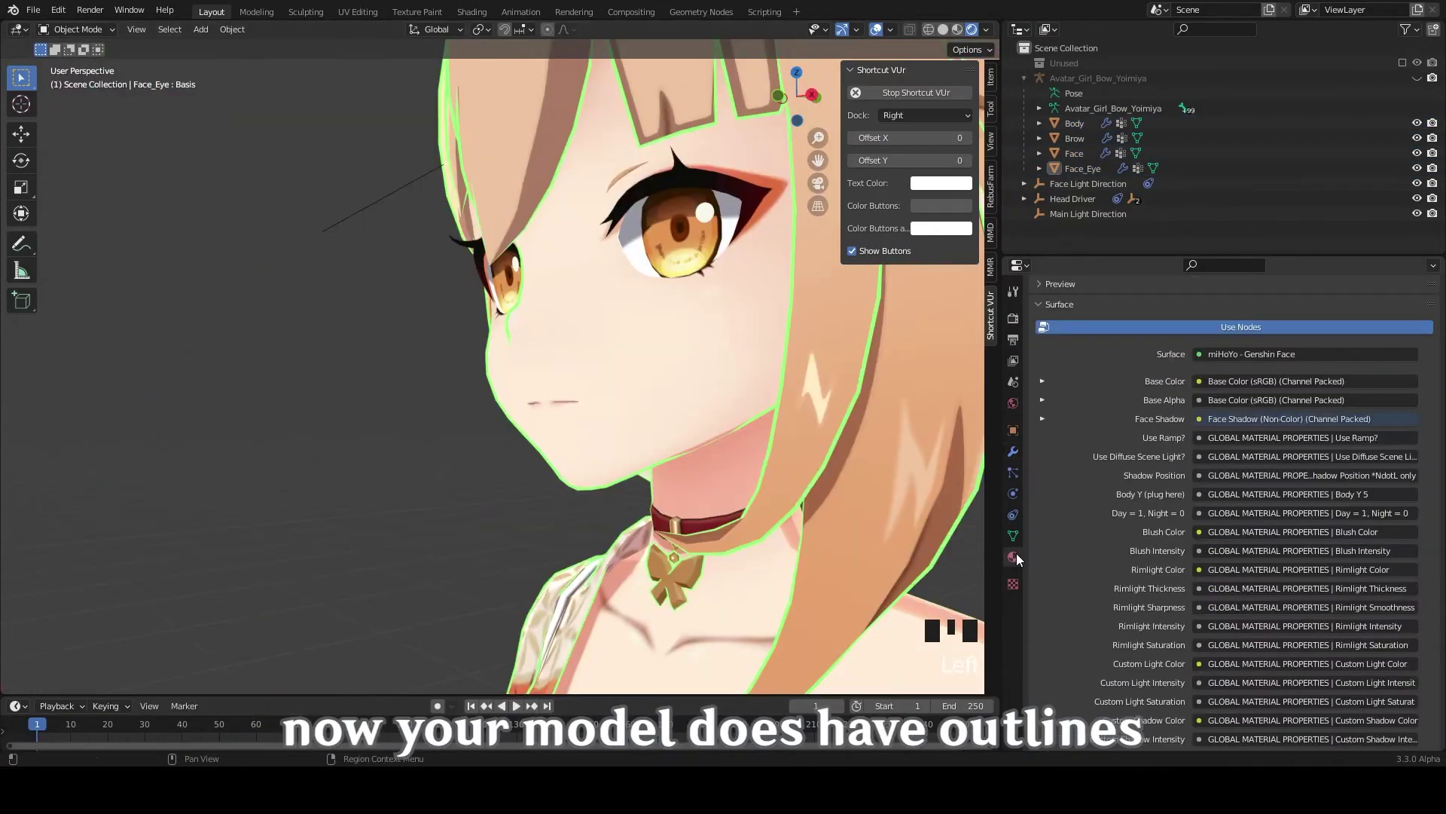
pyautogui.scroll(6, 1115, 463)
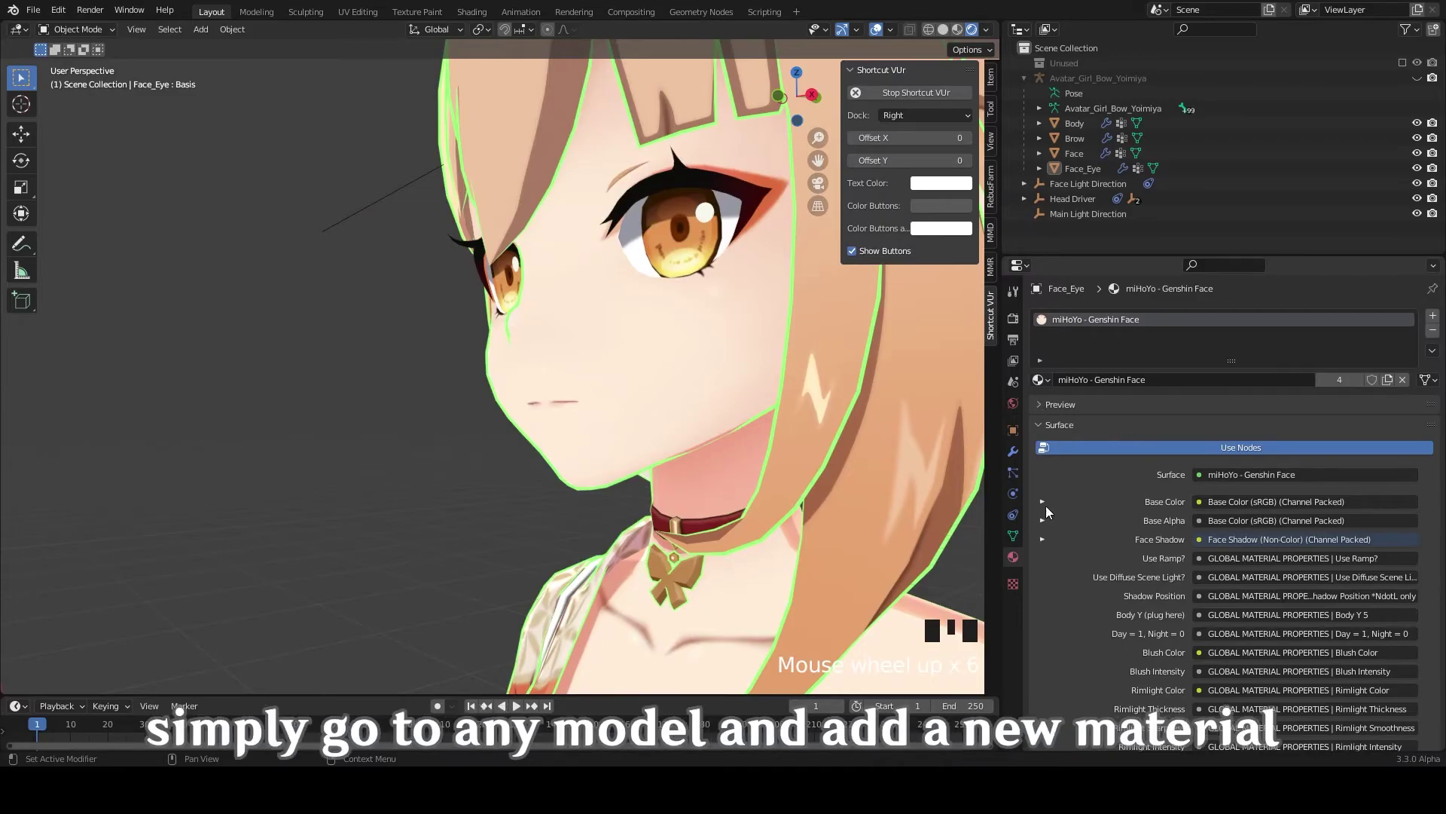
pyautogui.click(1433, 315)
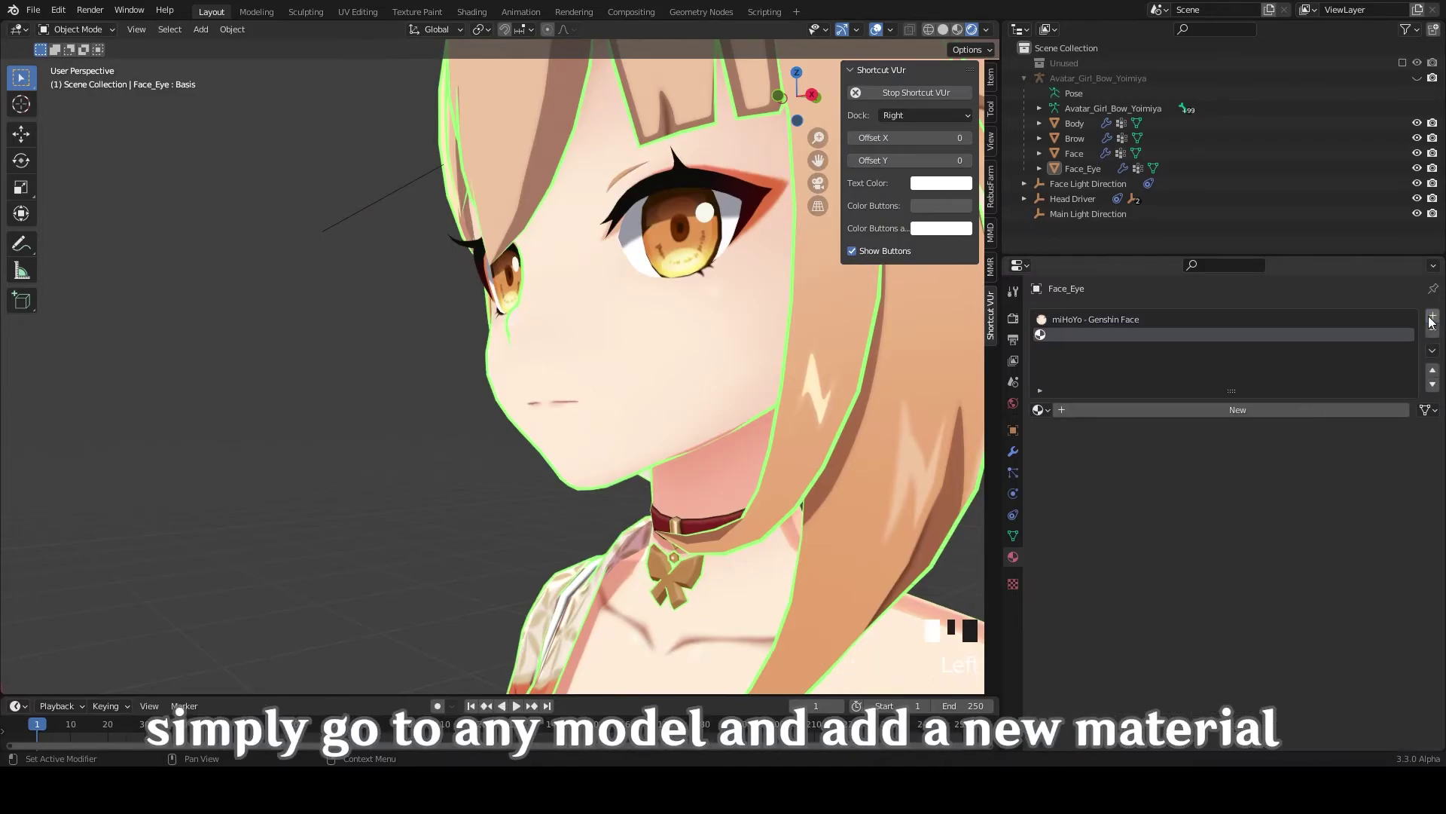
pyautogui.click(1039, 409)
pyautogui.click(1130, 545)
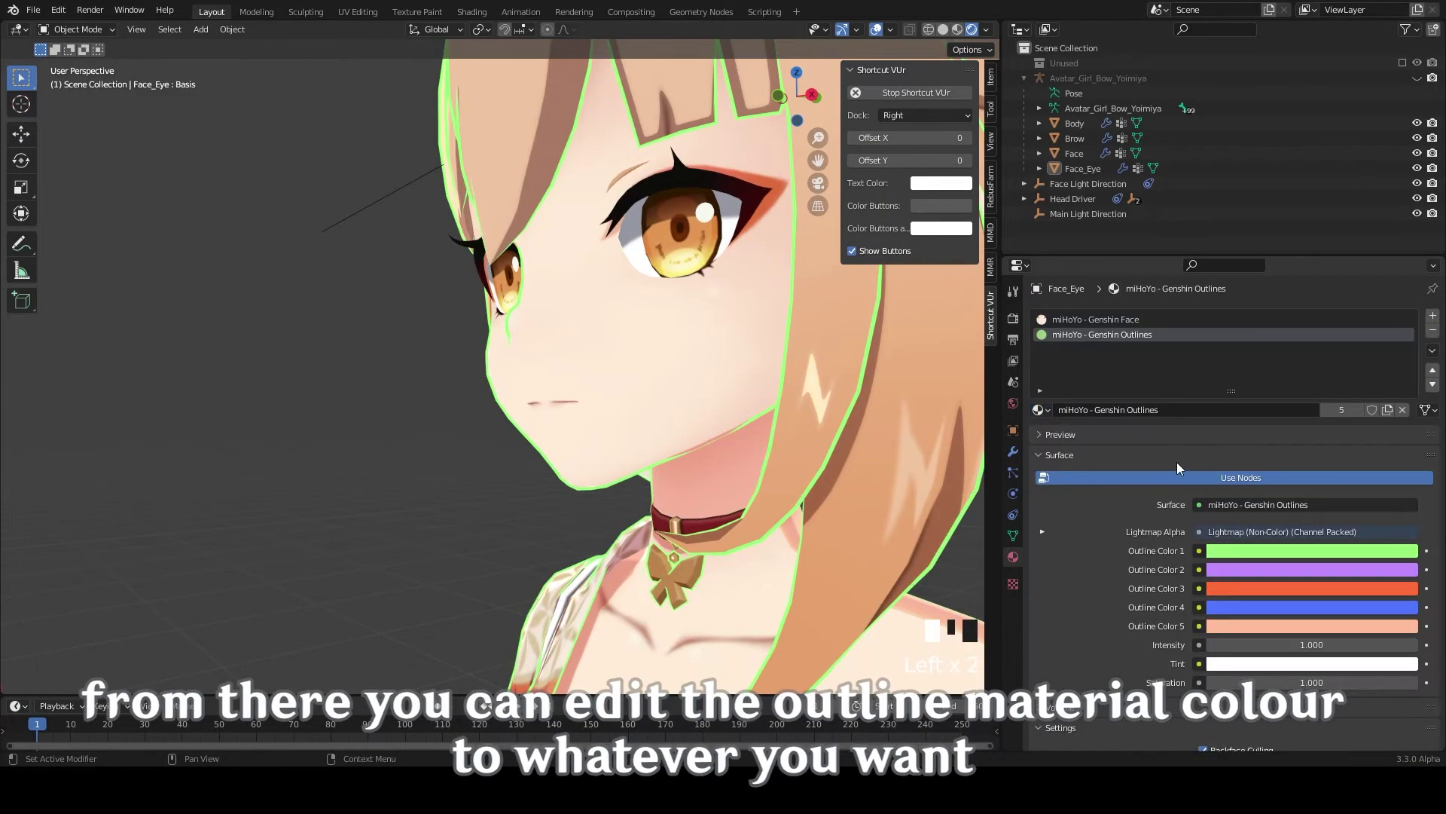
# Set the outline material's Outline Color 1 to orange and Outline Color 2 to pink
pyautogui.click(1257, 556)
pyautogui.moveTo(1308, 428)
pyautogui.mouseDown()
pyautogui.moveTo(1348, 441)
pyautogui.moveTo(1300, 444)
pyautogui.mouseUp()
pyautogui.click(1253, 570)
pyautogui.moveTo(704, 467); pyautogui.dragTo(694, 472, button='middle')
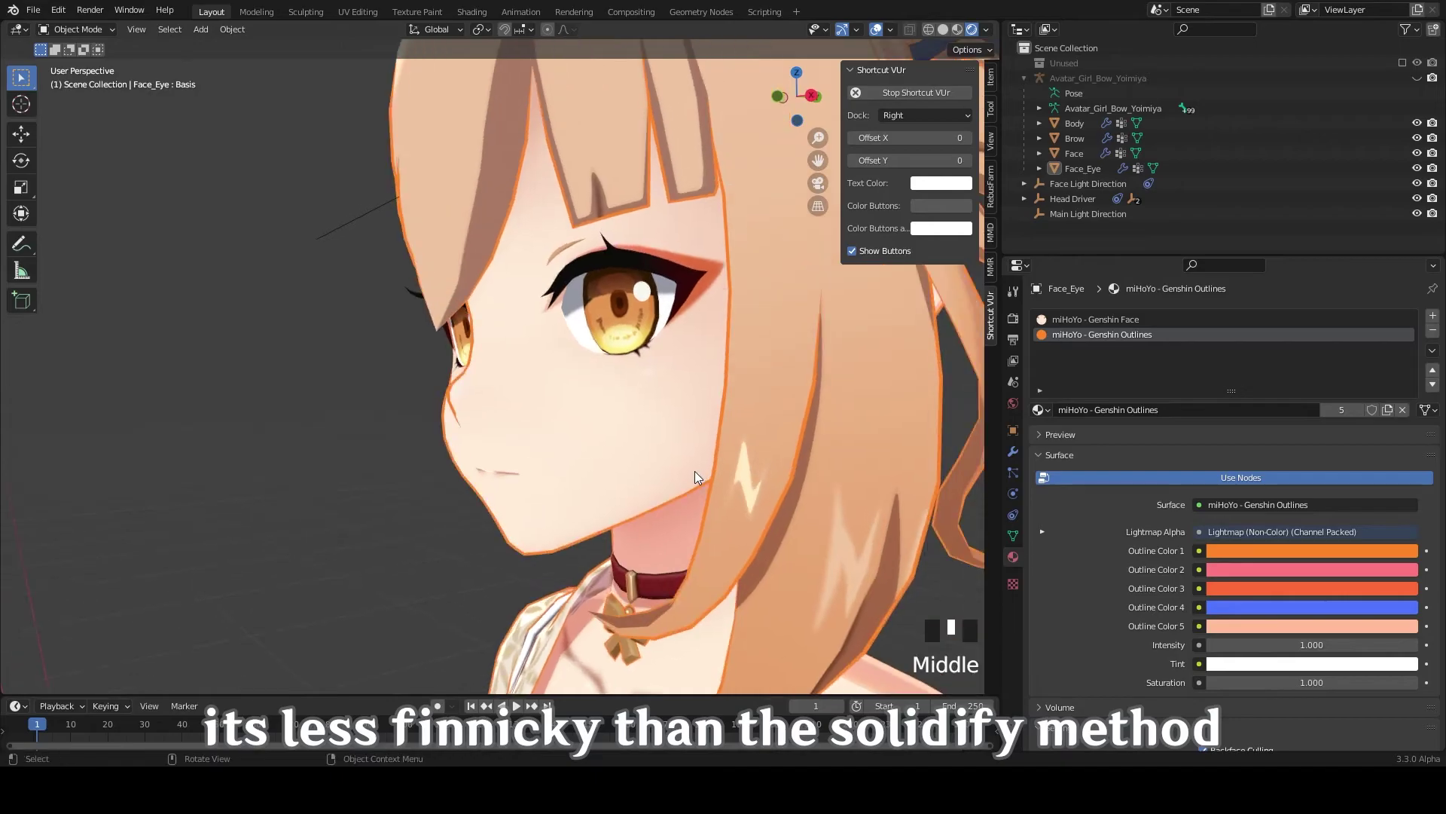
# Set Outline Color 1 of the outline material to brown and inspect the outlines on the head and clothing
pyautogui.scroll(-3, 695, 471)
pyautogui.click(1290, 551)
pyautogui.moveTo(1309, 431); pyautogui.dragTo(1407, 374)
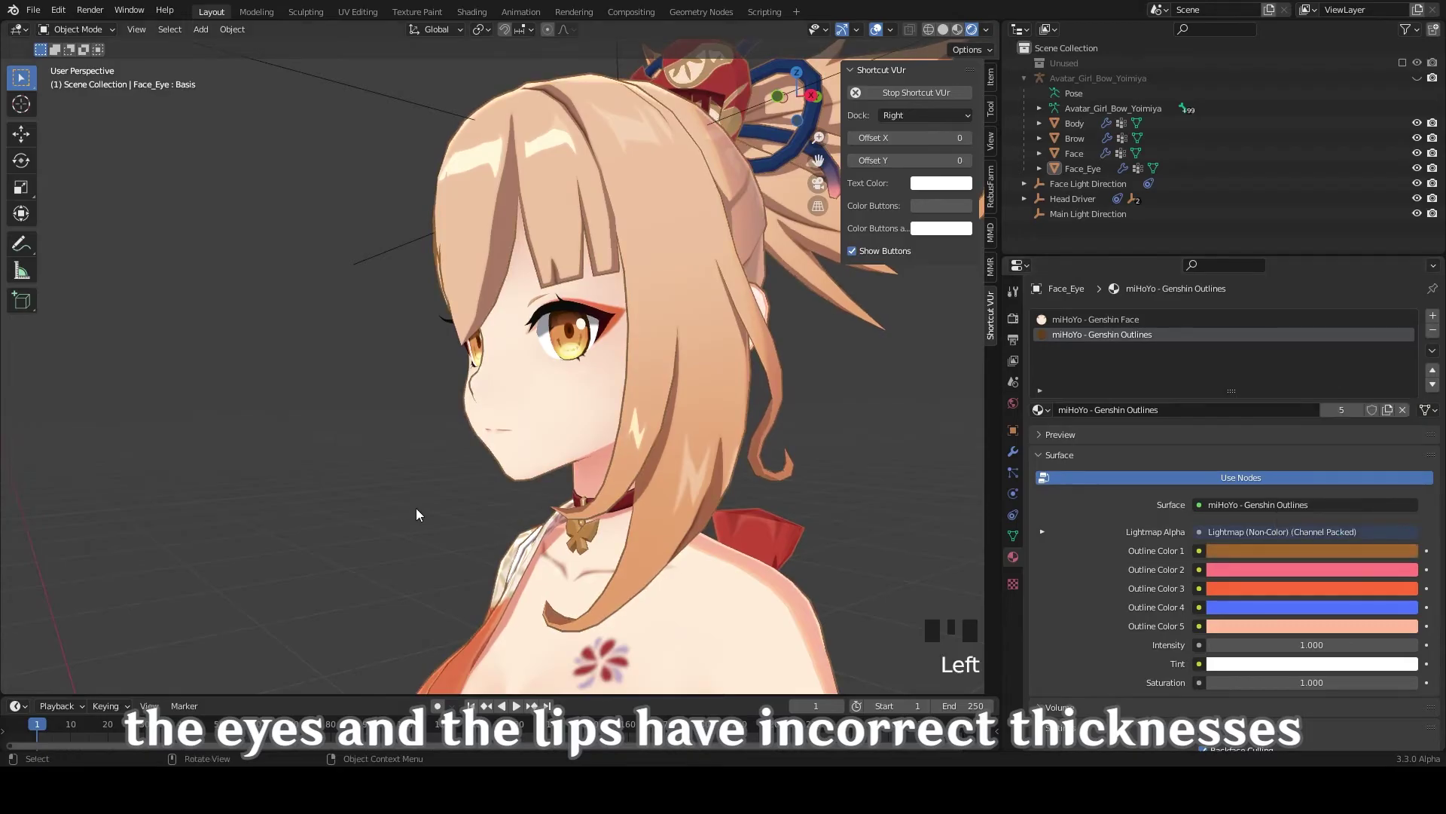
pyautogui.keyDown('shift'); pyautogui.moveTo(416, 508); pyautogui.dragTo(603, 507, button='middle'); pyautogui.keyUp('shift')
pyautogui.scroll(4, 514, 521)
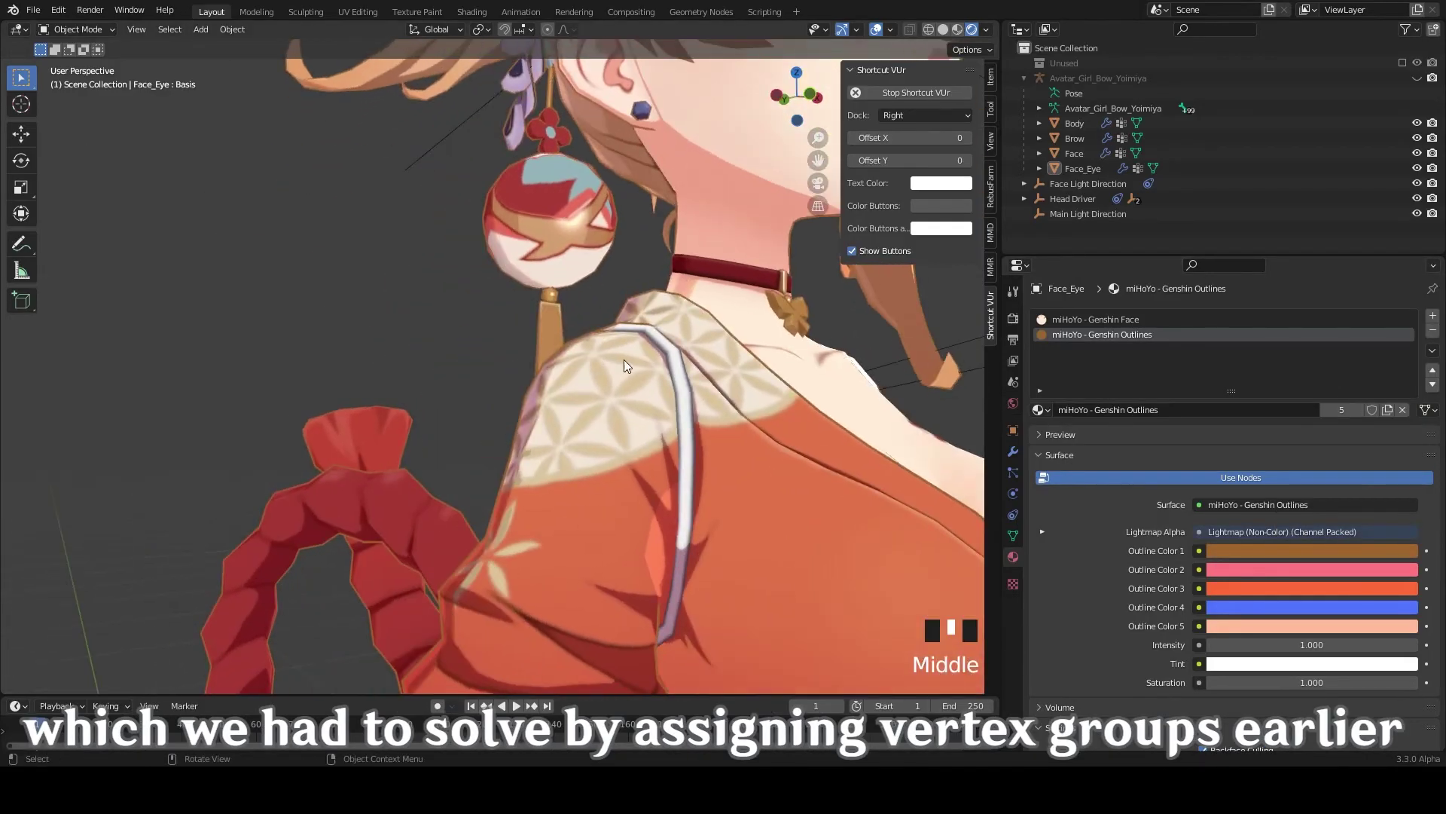